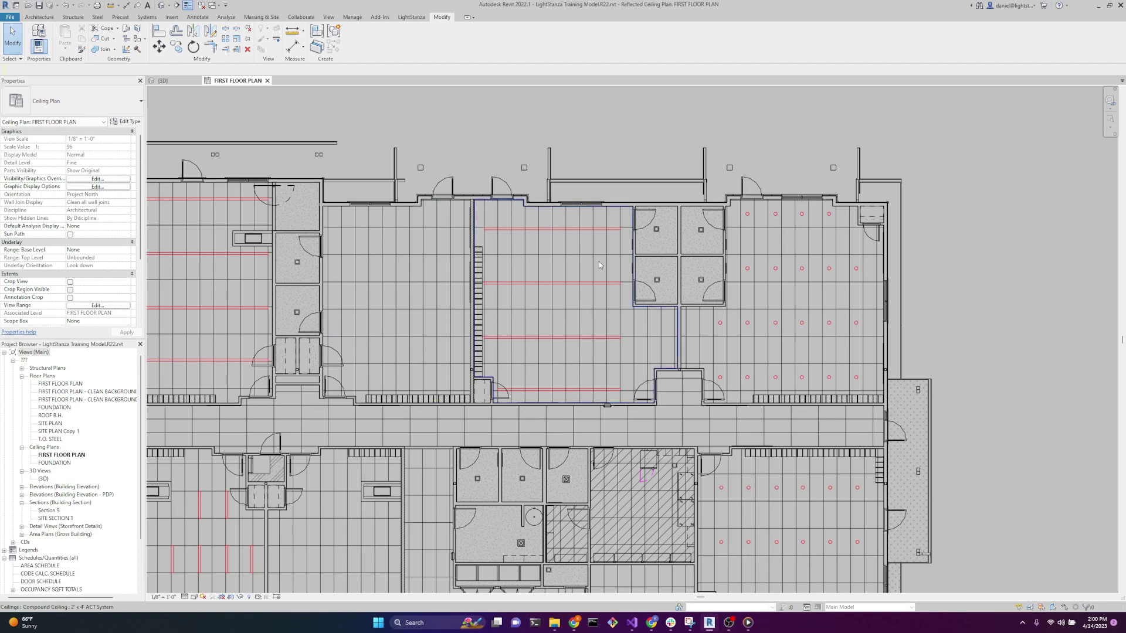
Review the type properties of a Linear_Recessed_Fixed light fixture in the classroom below the corridor, including its length, height and width.
{"action": "middle_click_drag", "start_coordinate": [494, 349], "coordinate": [672, 250]}
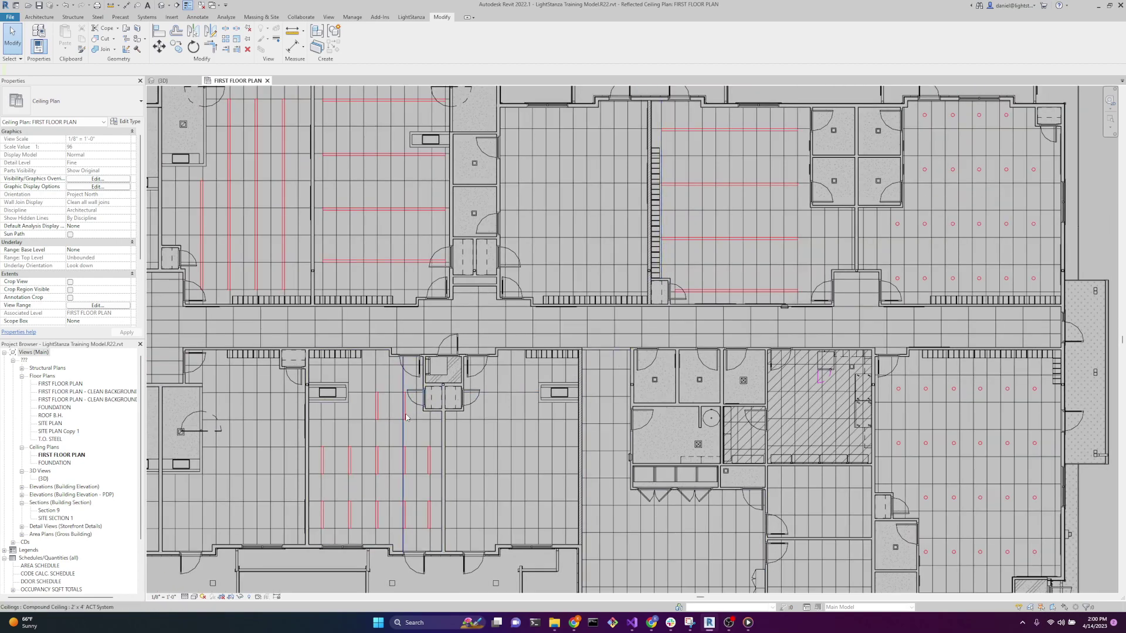
{"action": "scroll", "coordinate": [410, 474], "scroll_direction": "up", "scroll_amount": 2}
{"action": "left_click", "coordinate": [405, 462]}
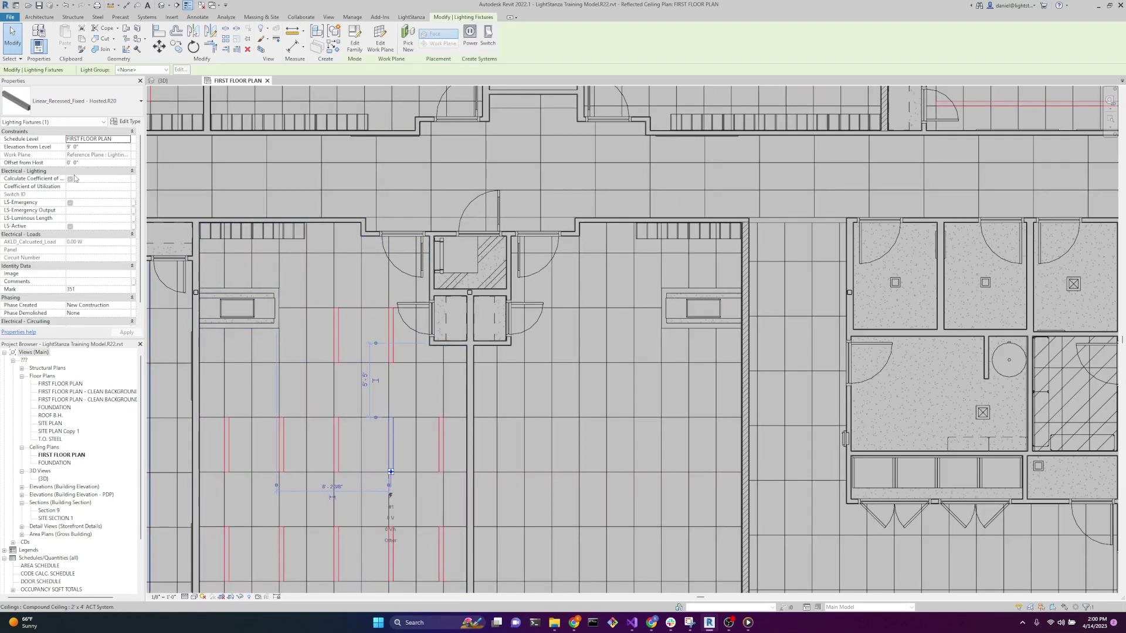
{"action": "left_click", "coordinate": [130, 121]}
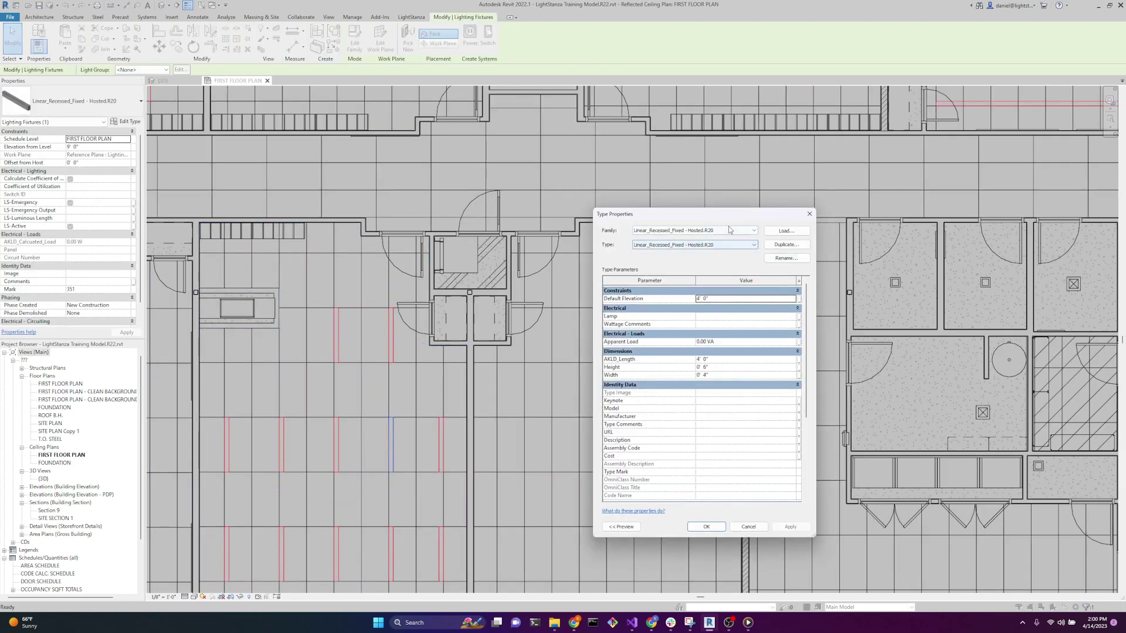
{"action": "left_click_drag", "start_coordinate": [733, 213], "coordinate": [553, 162]}
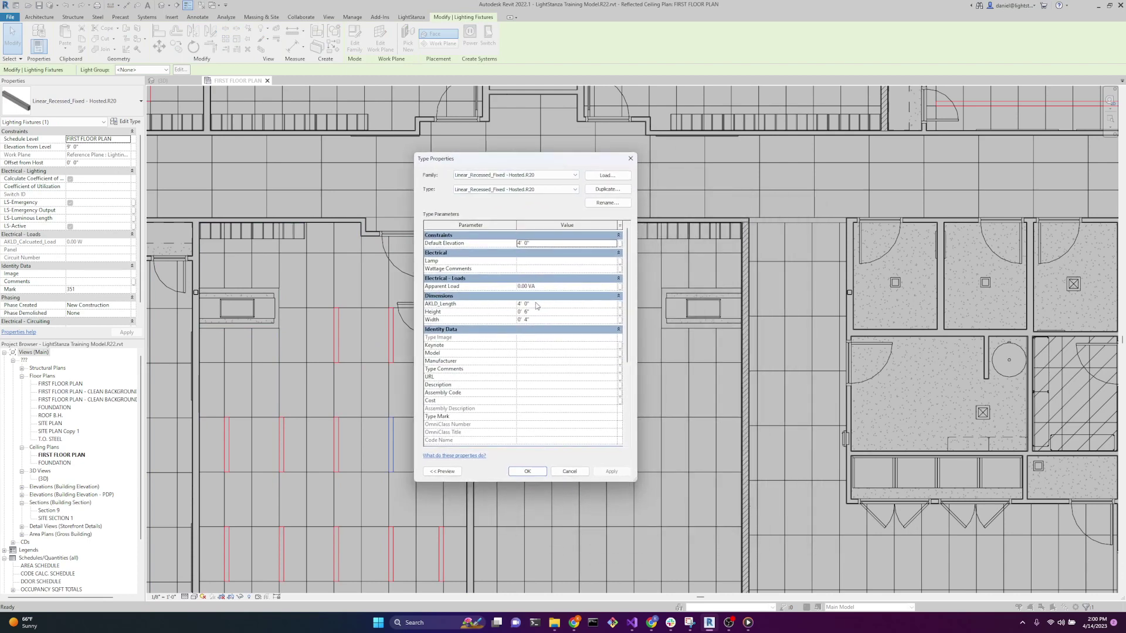
{"action": "left_click", "coordinate": [527, 471]}
Shorten the lowest adjustable linear recessed fixture in the classroom above the corridor to 12 feet.
{"action": "scroll", "coordinate": [340, 464], "scroll_direction": "up", "scroll_amount": 5}
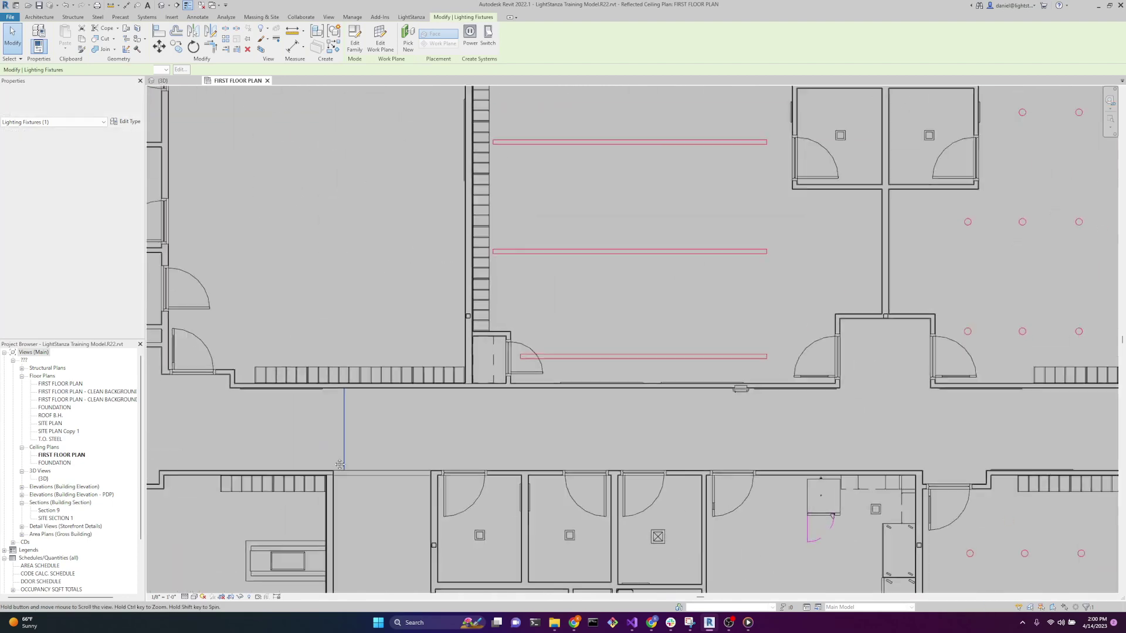
{"action": "middle_click_drag", "start_coordinate": [340, 464], "coordinate": [330, 474]}
{"action": "scroll", "coordinate": [608, 359], "scroll_direction": "up", "scroll_amount": 2}
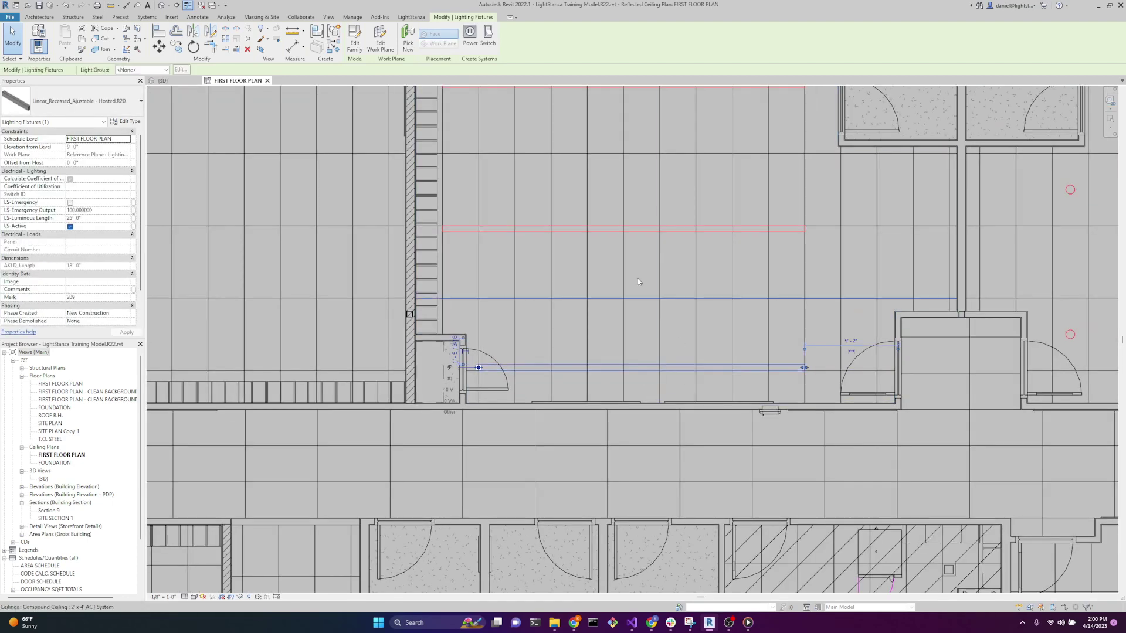
{"action": "left_click_drag", "start_coordinate": [803, 368], "coordinate": [696, 367]}
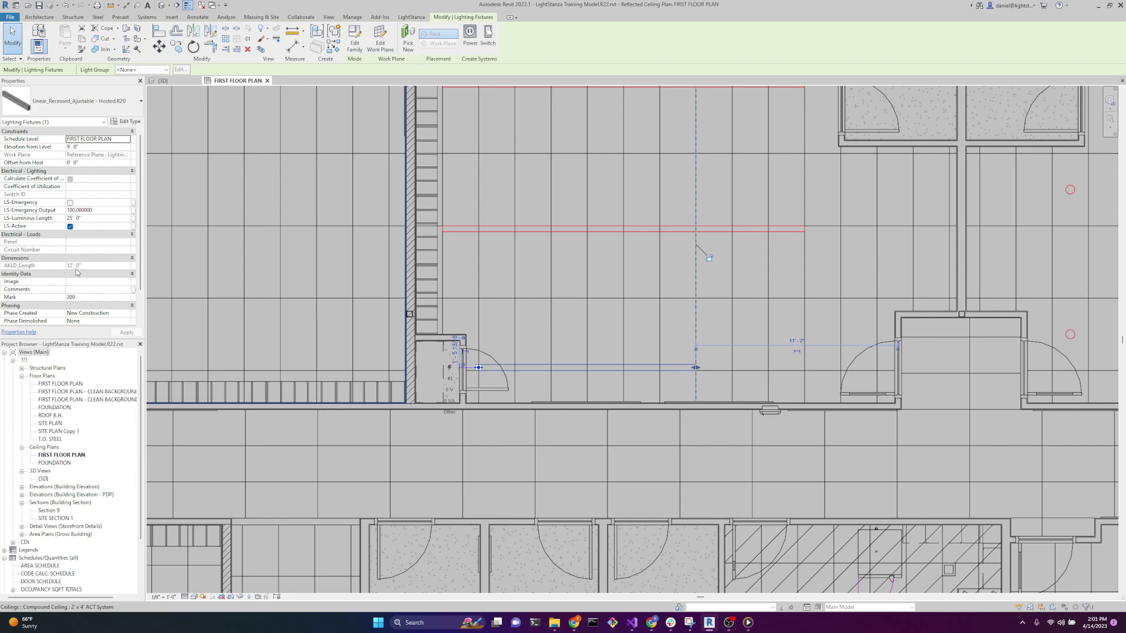
Open the adjustable linear fixture's family for editing and inspect its light source.
{"action": "scroll", "coordinate": [674, 295], "scroll_direction": "down", "scroll_amount": 3}
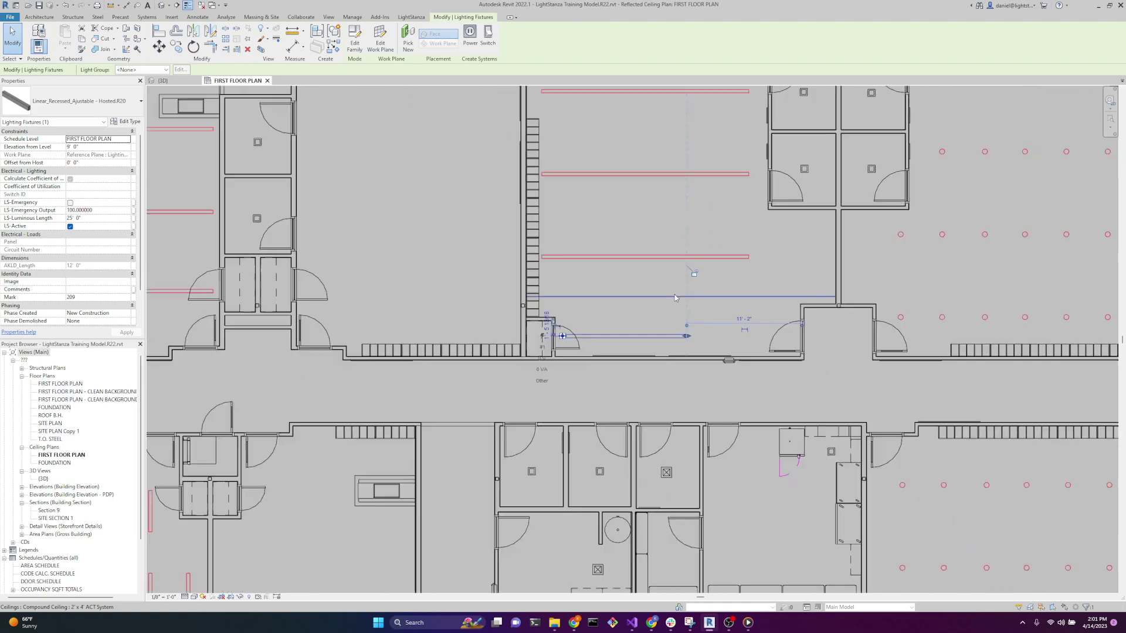
{"action": "scroll", "coordinate": [650, 300], "scroll_direction": "up", "scroll_amount": 3}
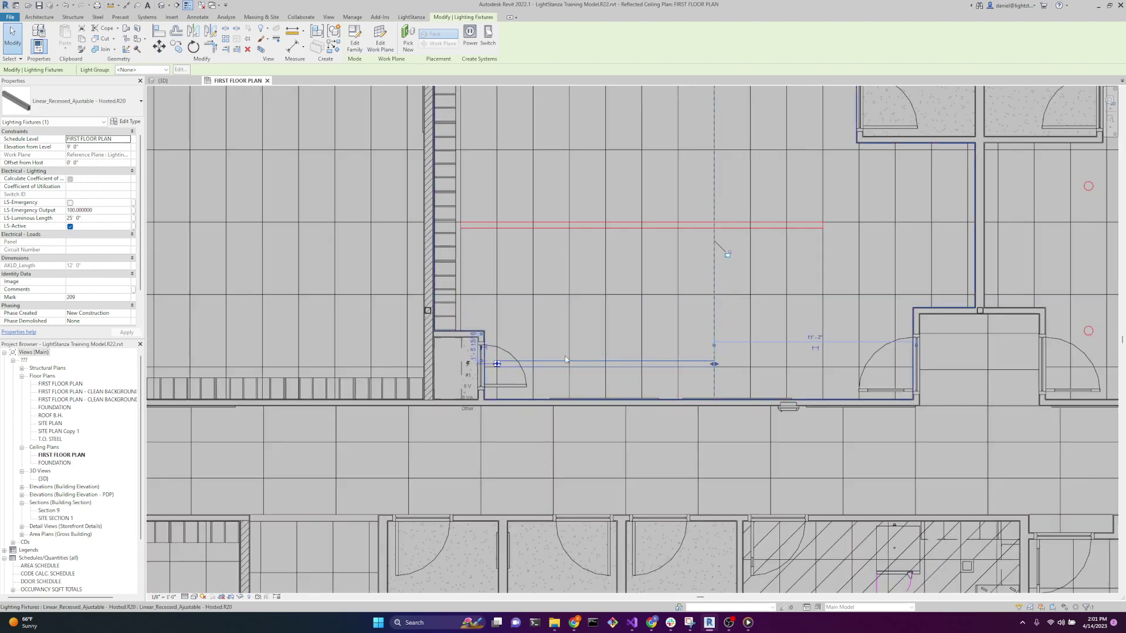
{"action": "right_click", "coordinate": [595, 364]}
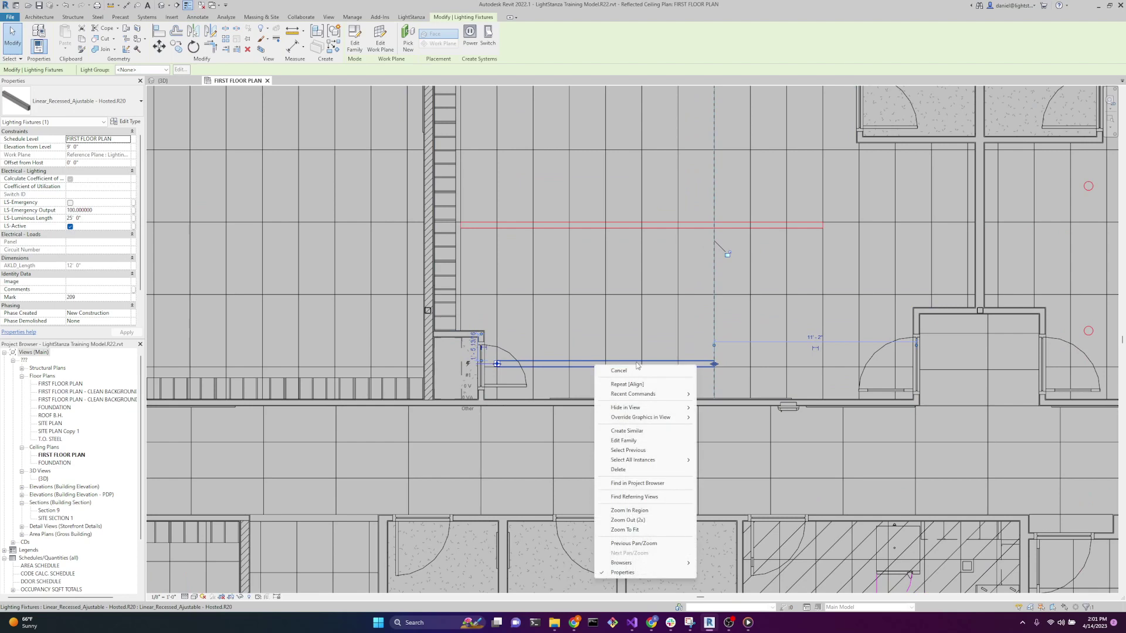
{"action": "left_click", "coordinate": [635, 442]}
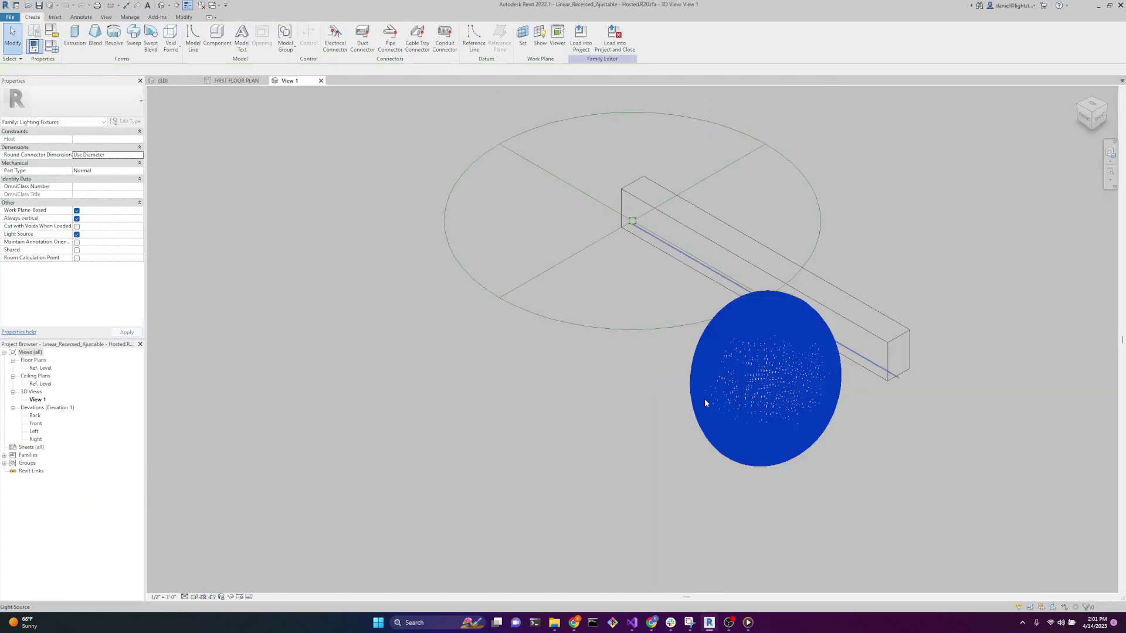
{"action": "left_click", "coordinate": [772, 399]}
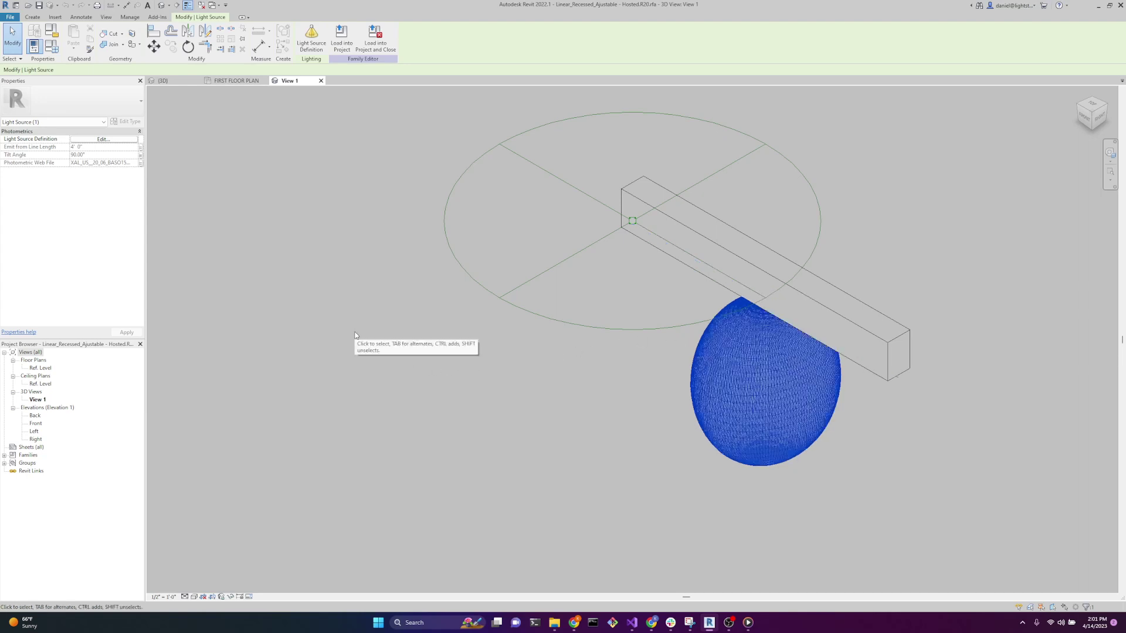
Return to the first floor ceiling plan and open the family of a Linear_Recessed_Fixed fixture for editing.
{"action": "left_click", "coordinate": [234, 83]}
{"action": "scroll", "coordinate": [634, 277], "scroll_direction": "down", "scroll_amount": 3}
{"action": "scroll", "coordinate": [366, 377], "scroll_direction": "up", "scroll_amount": 2}
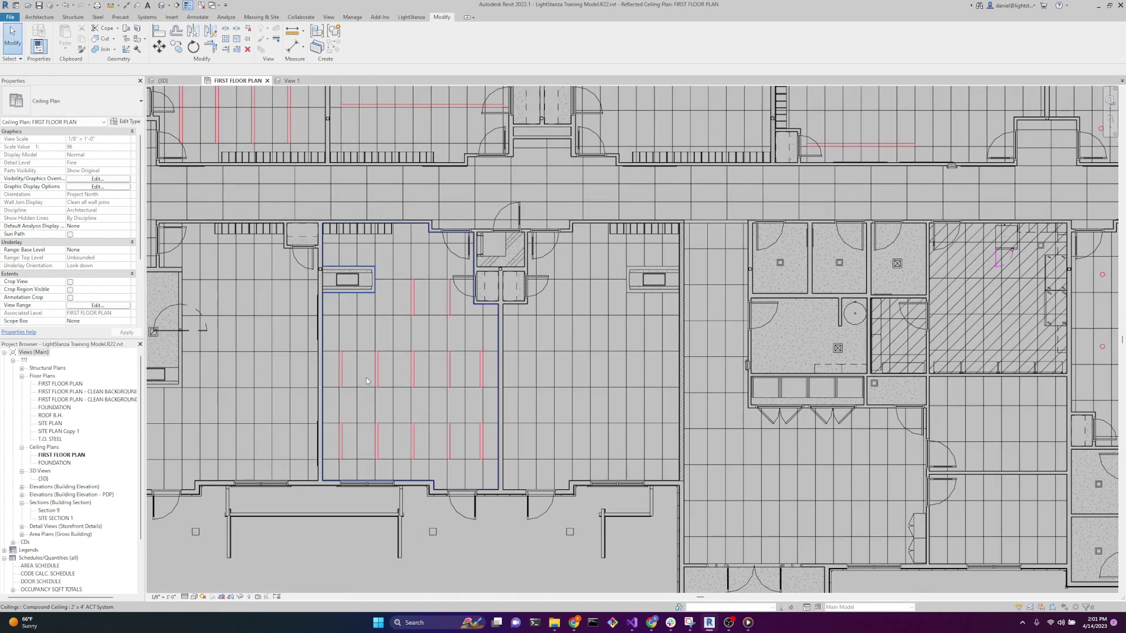
{"action": "scroll", "coordinate": [366, 377], "scroll_direction": "up", "scroll_amount": 2}
{"action": "left_click", "coordinate": [390, 359]}
{"action": "right_click", "coordinate": [392, 340]}
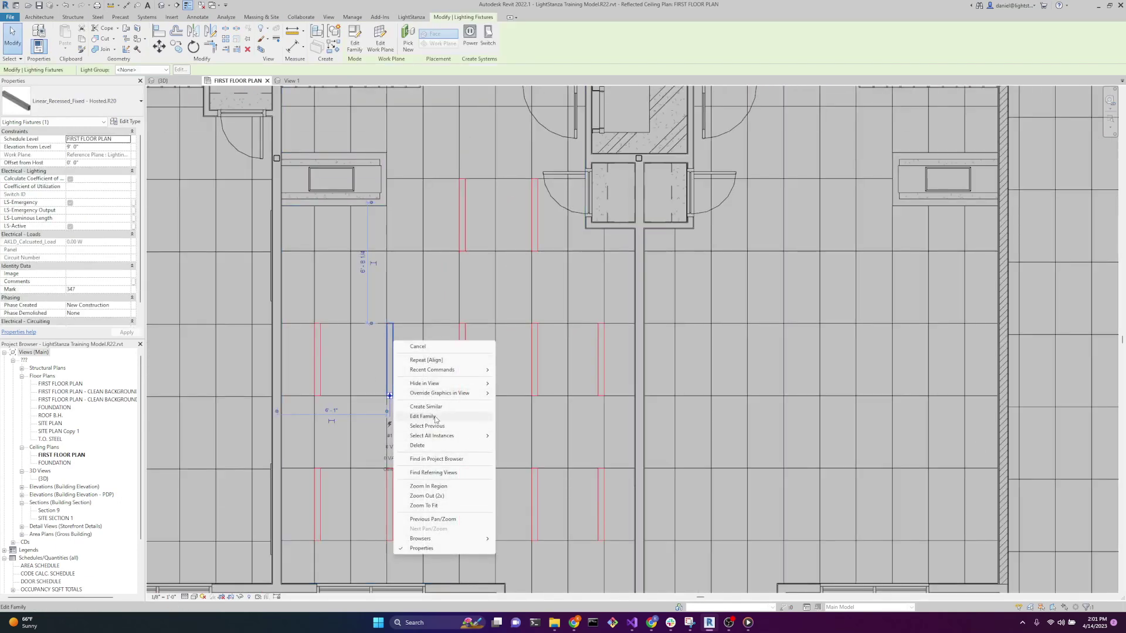
{"action": "left_click", "coordinate": [435, 417]}
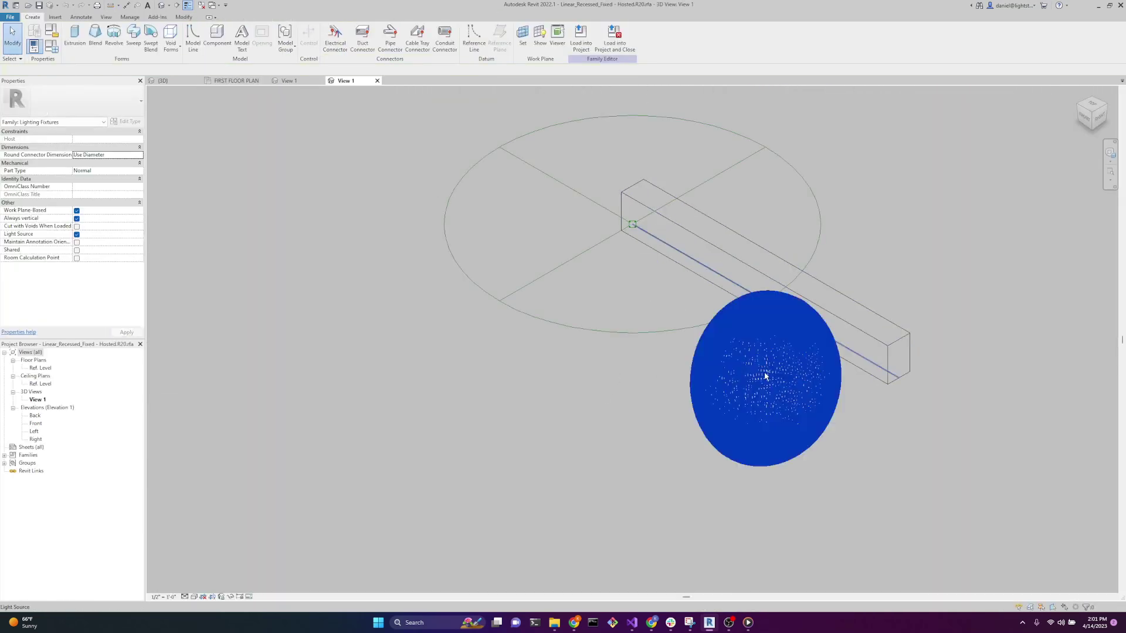
Close the adjustable fixture's family view and examine the fixed fixture's light source from several angles in 3D.
{"action": "middle_click_drag", "start_coordinate": [765, 375], "coordinate": [769, 319], "text": "shift"}
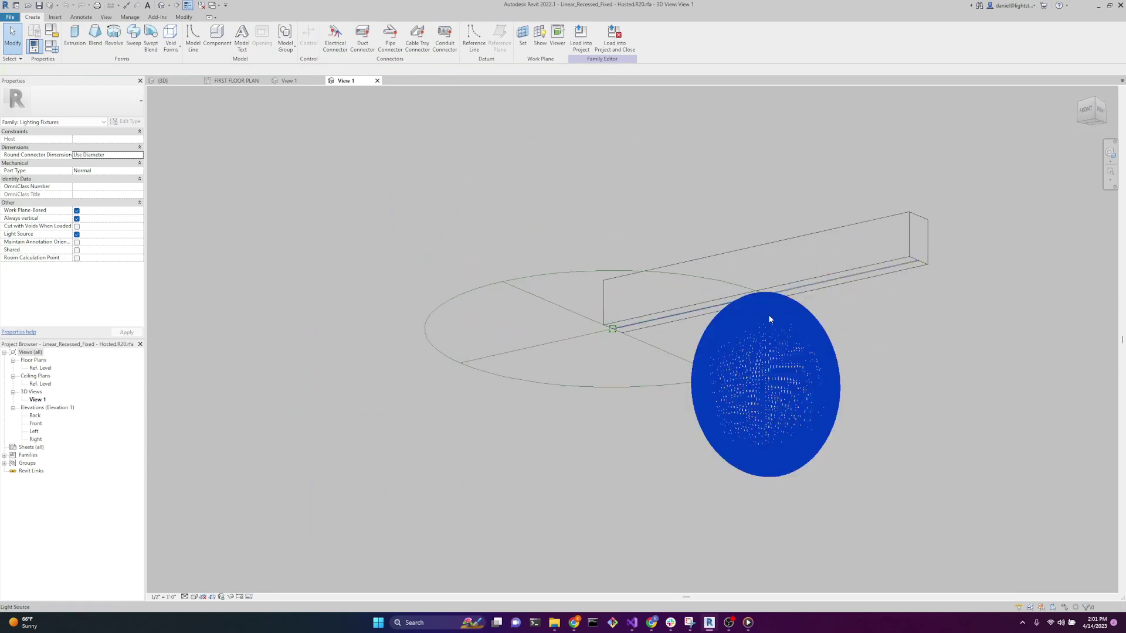
{"action": "left_click", "coordinate": [297, 82]}
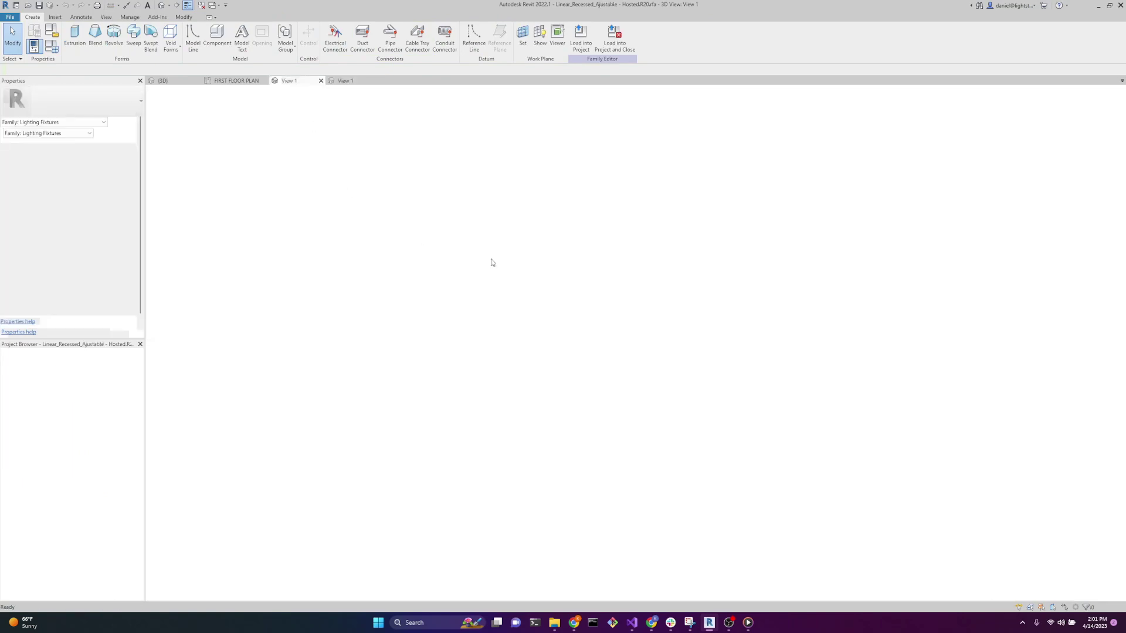
{"action": "left_click", "coordinate": [346, 81]}
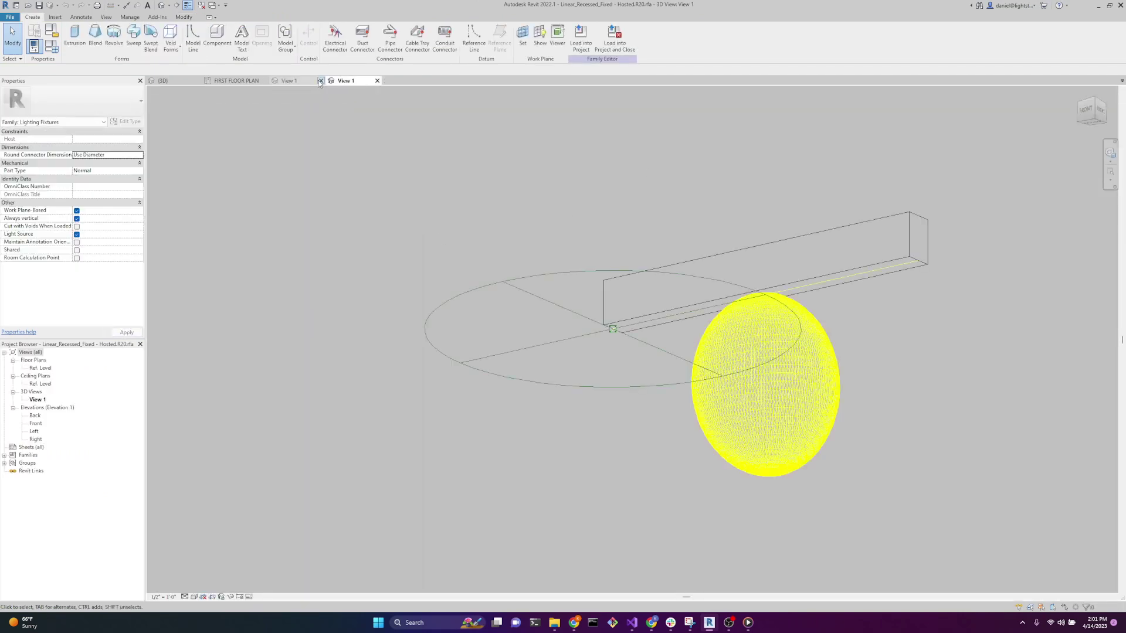
{"action": "left_click", "coordinate": [320, 81]}
{"action": "left_click", "coordinate": [582, 317]}
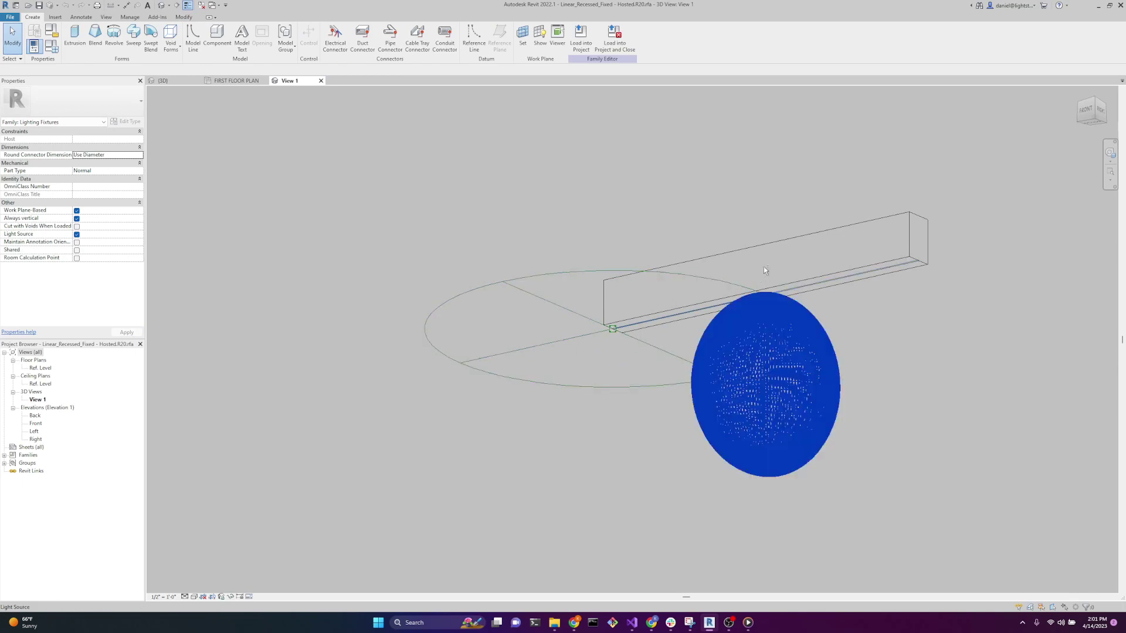
{"action": "middle_click_drag", "start_coordinate": [764, 270], "coordinate": [756, 453], "text": "shift"}
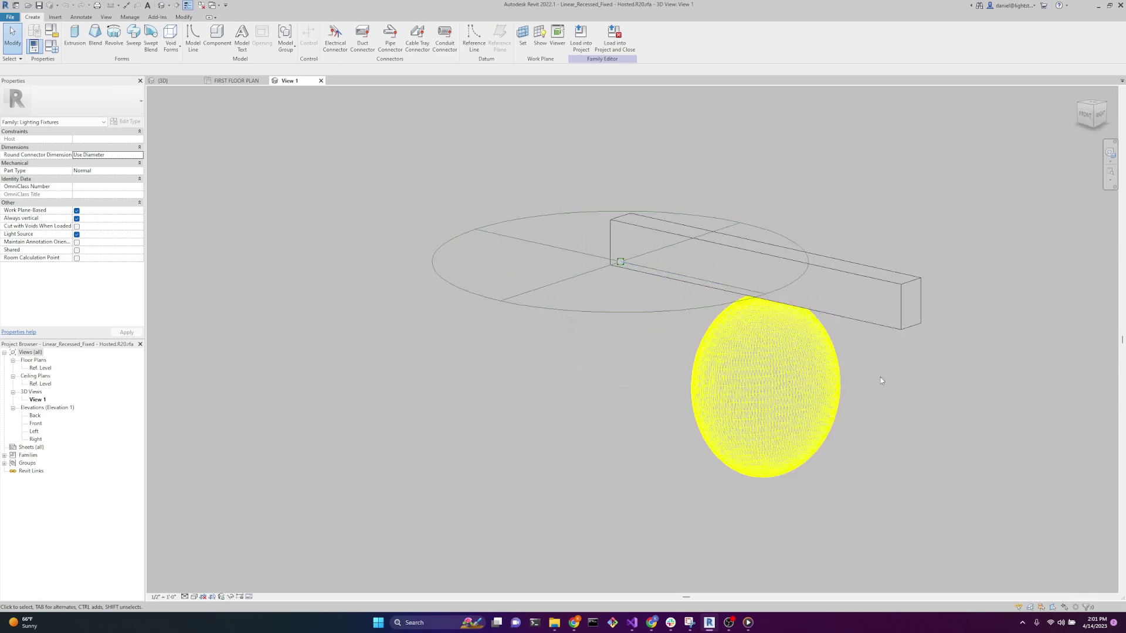
{"action": "middle_click_drag", "start_coordinate": [843, 219], "coordinate": [822, 399], "text": "shift"}
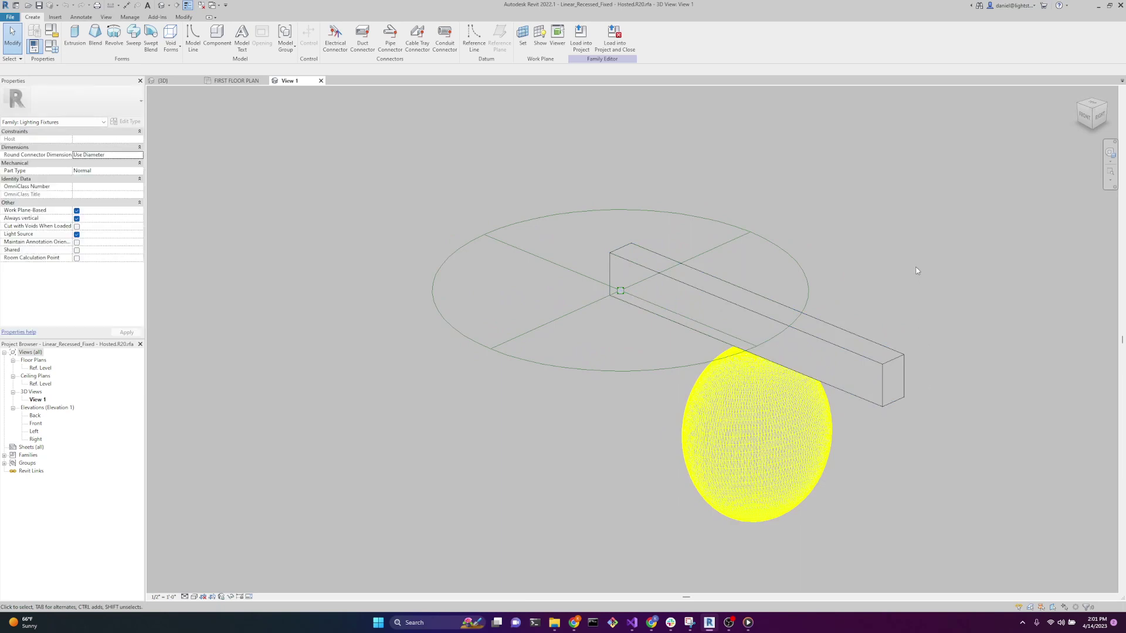
Turn the fixed family's Light Source off and on again, and define it as line-shaped with a photometric web distribution.
{"action": "left_click", "coordinate": [76, 235]}
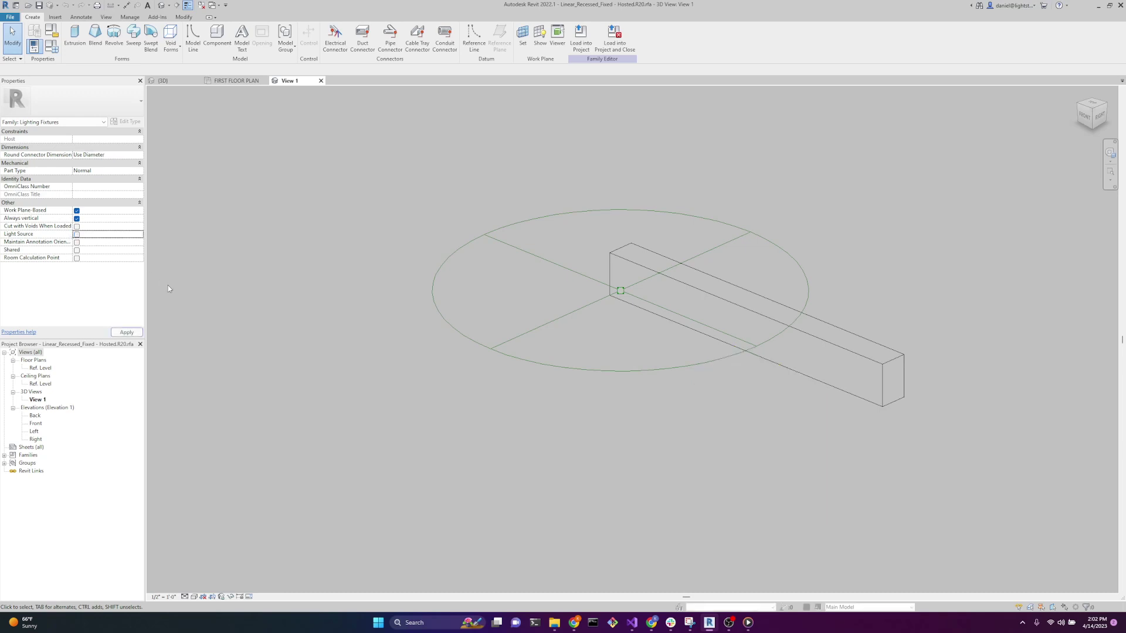
{"action": "left_click", "coordinate": [77, 234]}
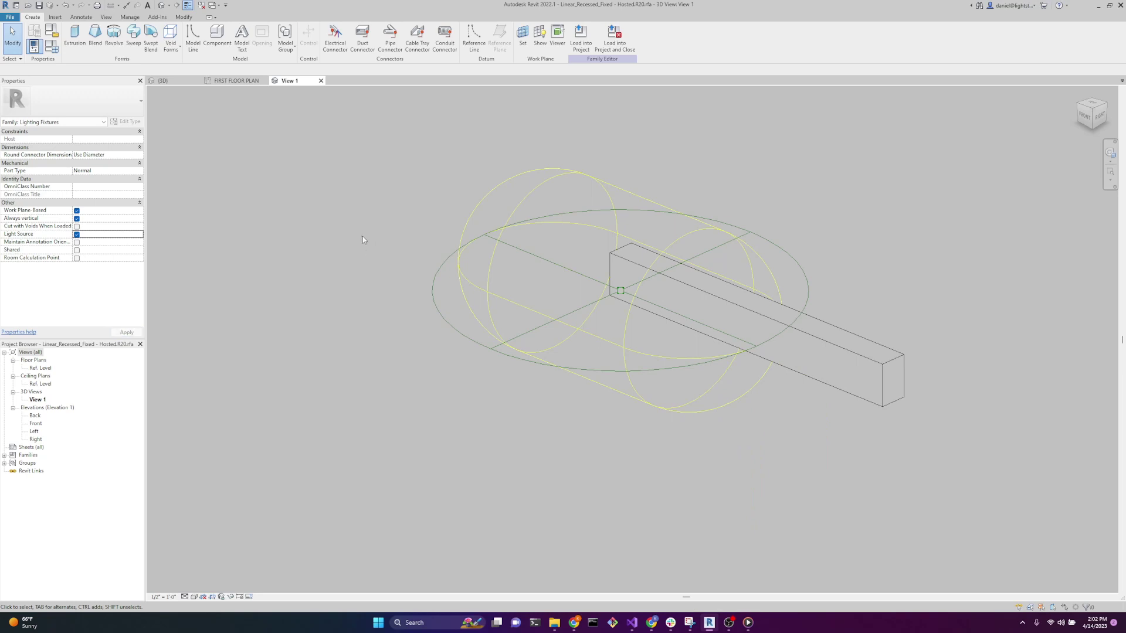
{"action": "left_click", "coordinate": [559, 171]}
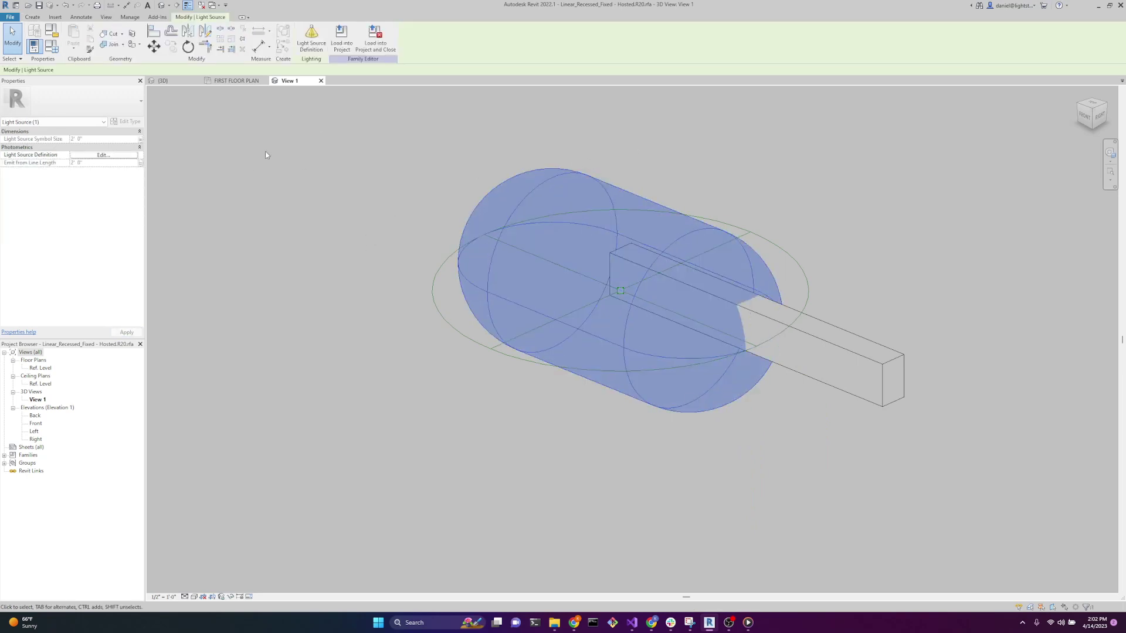
{"action": "left_click", "coordinate": [311, 38]}
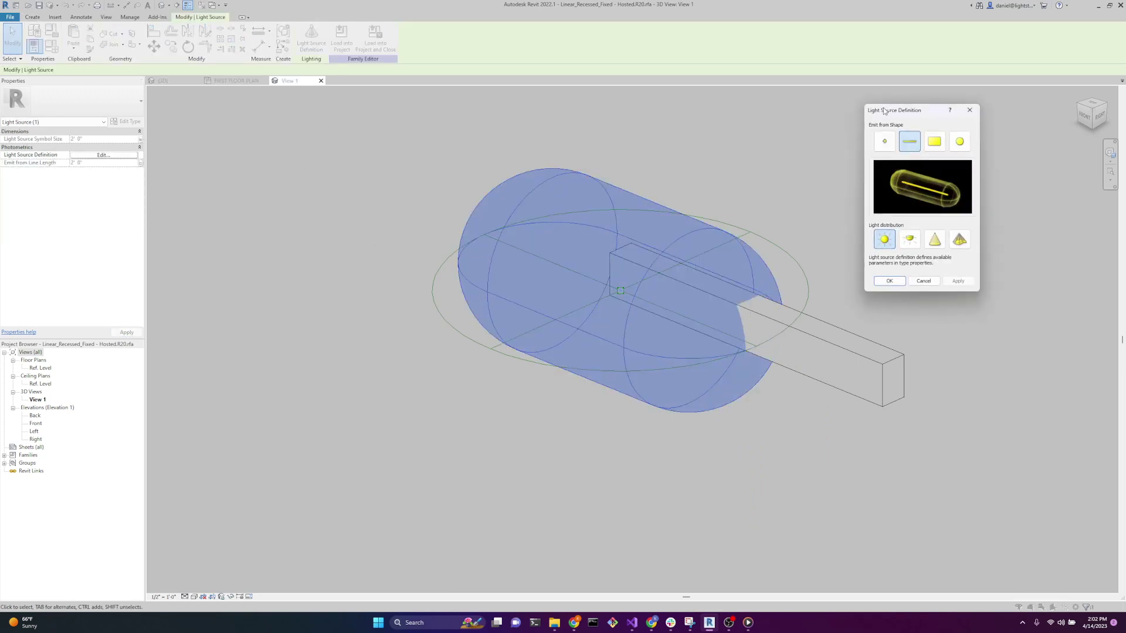
{"action": "left_click_drag", "start_coordinate": [885, 111], "coordinate": [254, 183]}
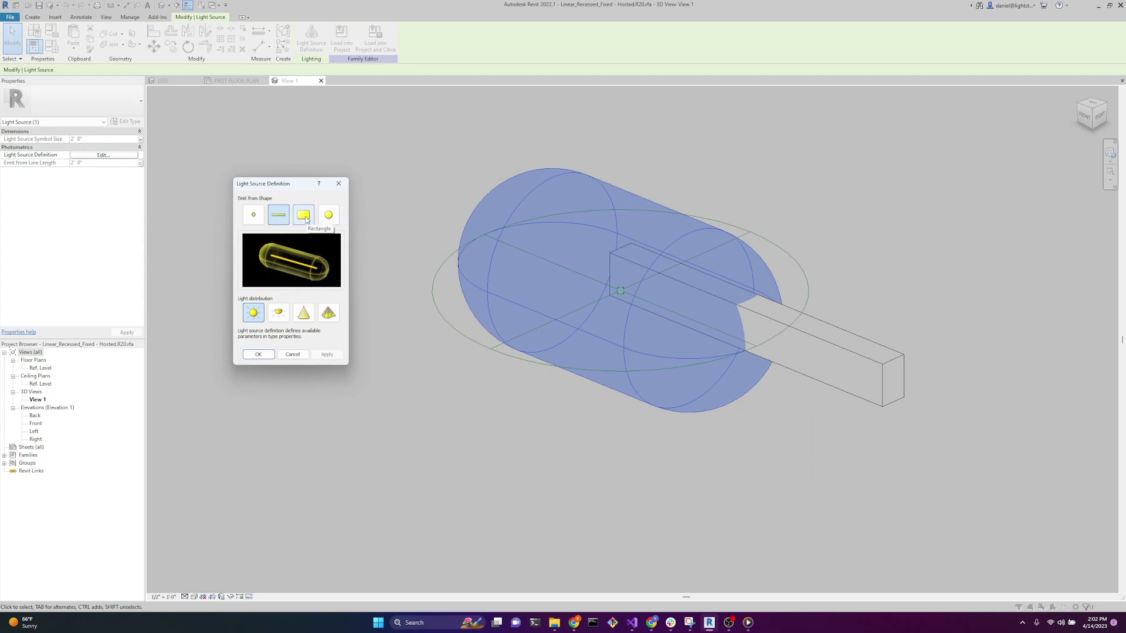
{"action": "left_click", "coordinate": [329, 313]}
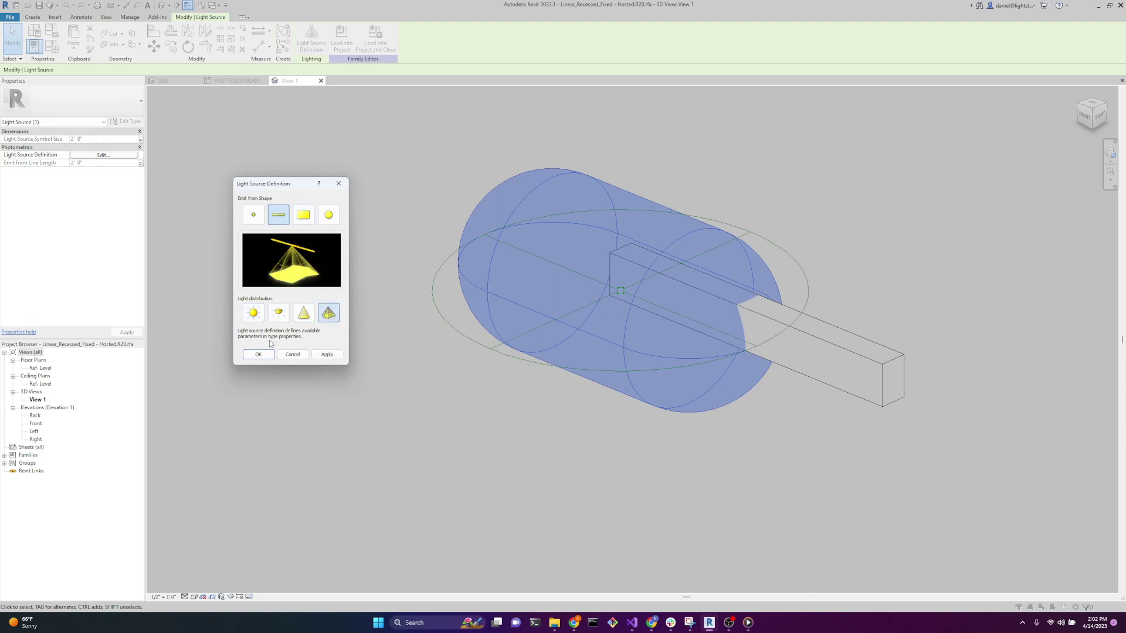
{"action": "left_click", "coordinate": [258, 355]}
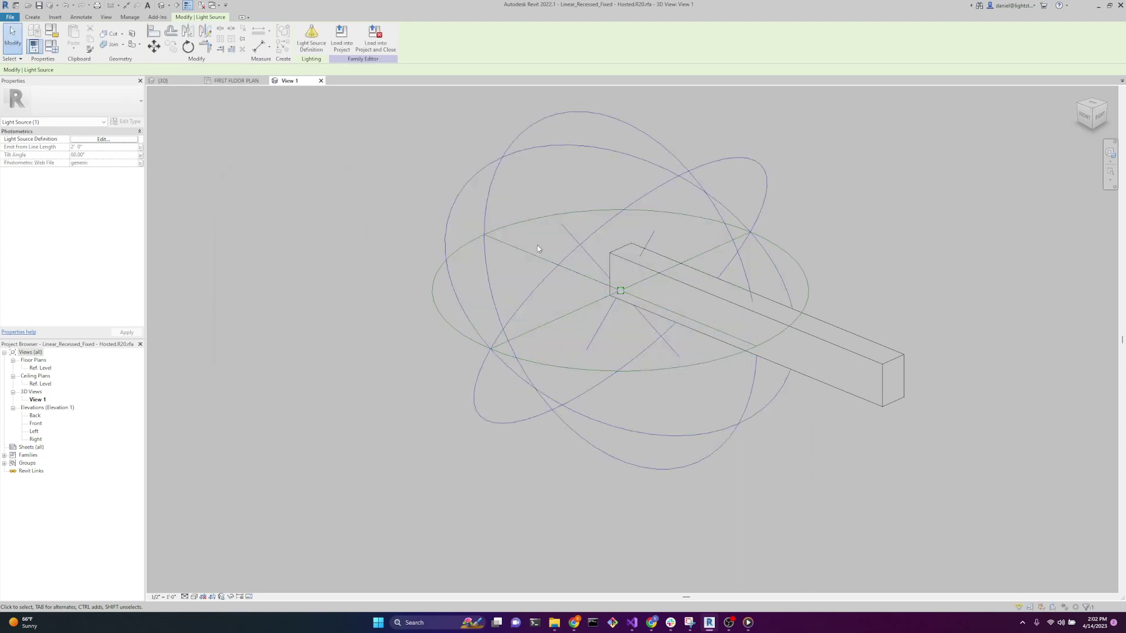
Assign the XAL BASO15-DIR-OP-30K-0400L IES file from the training folder in Documents as the family's Photometric Web File.
{"action": "left_click", "coordinate": [268, 122]}
{"action": "left_click", "coordinate": [491, 196]}
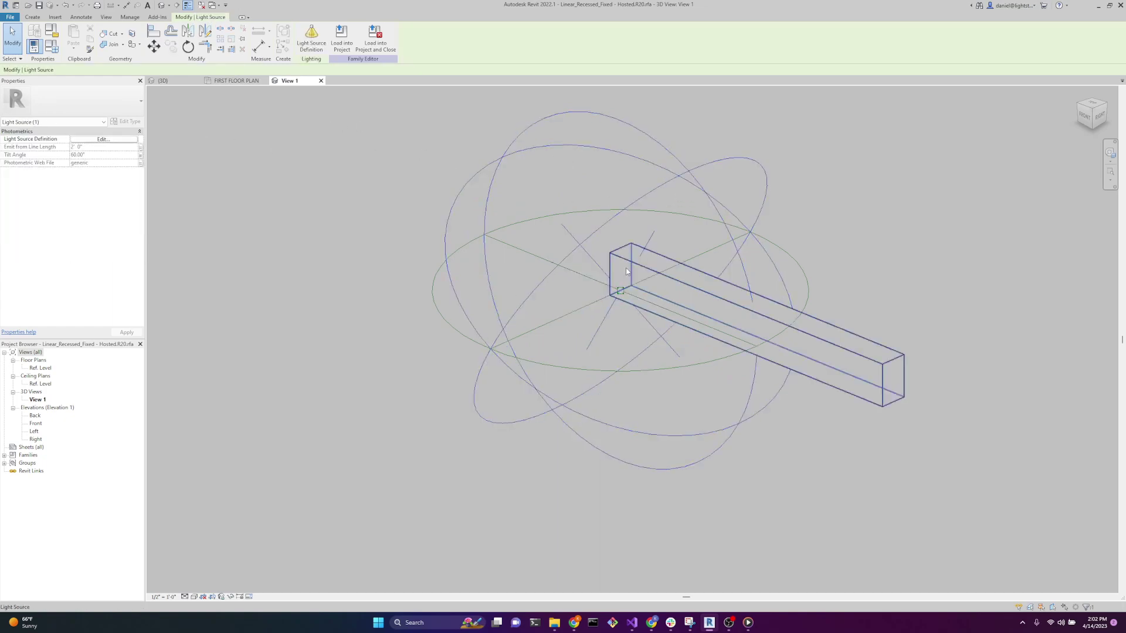
{"action": "left_click", "coordinate": [53, 46]}
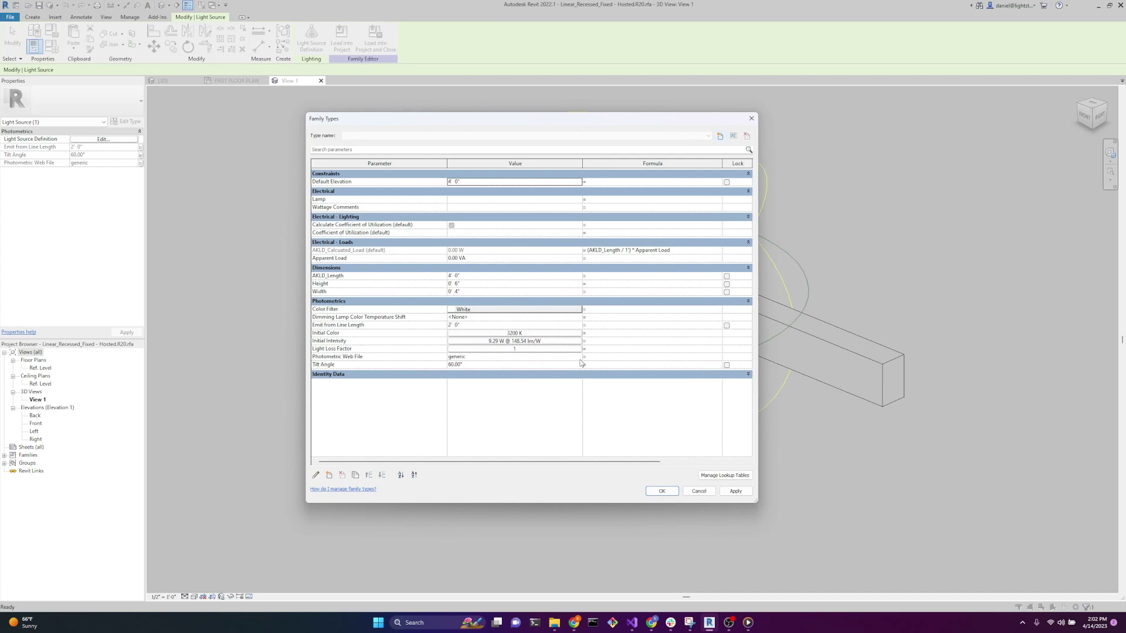
{"action": "left_click", "coordinate": [581, 359]}
{"action": "left_click", "coordinate": [584, 359]}
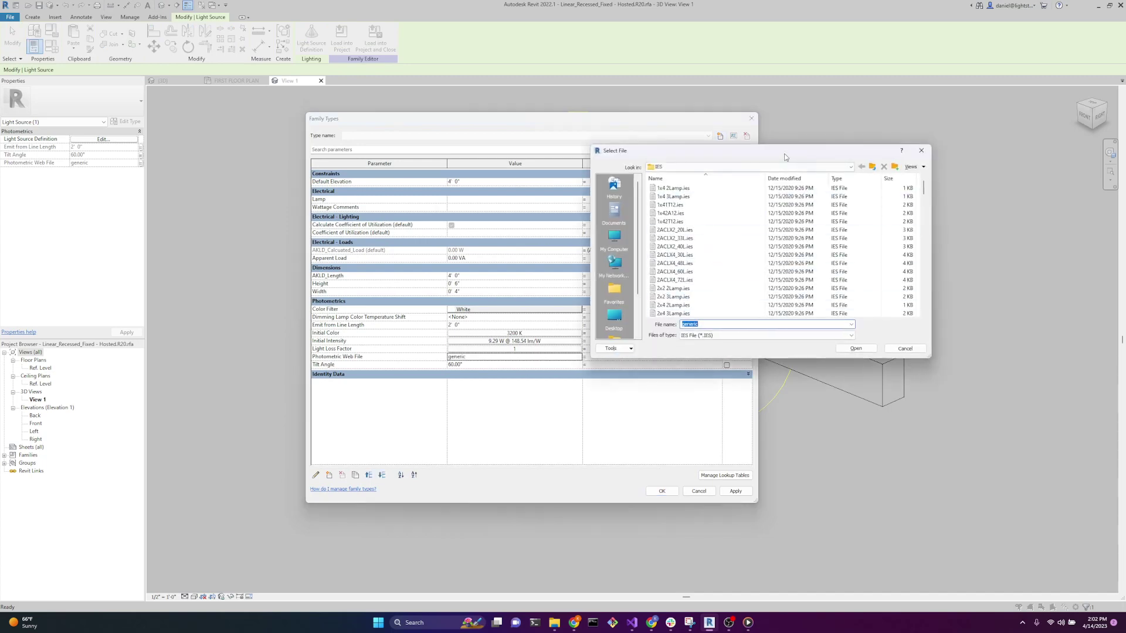
{"action": "left_click_drag", "start_coordinate": [789, 151], "coordinate": [713, 170]}
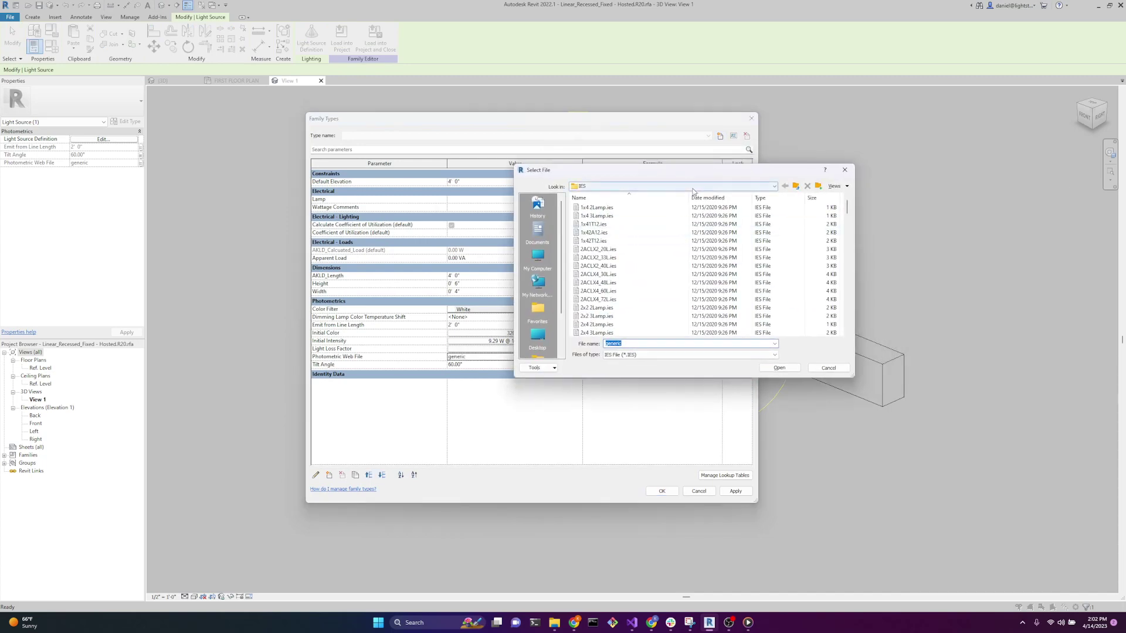
{"action": "left_click", "coordinate": [692, 186]}
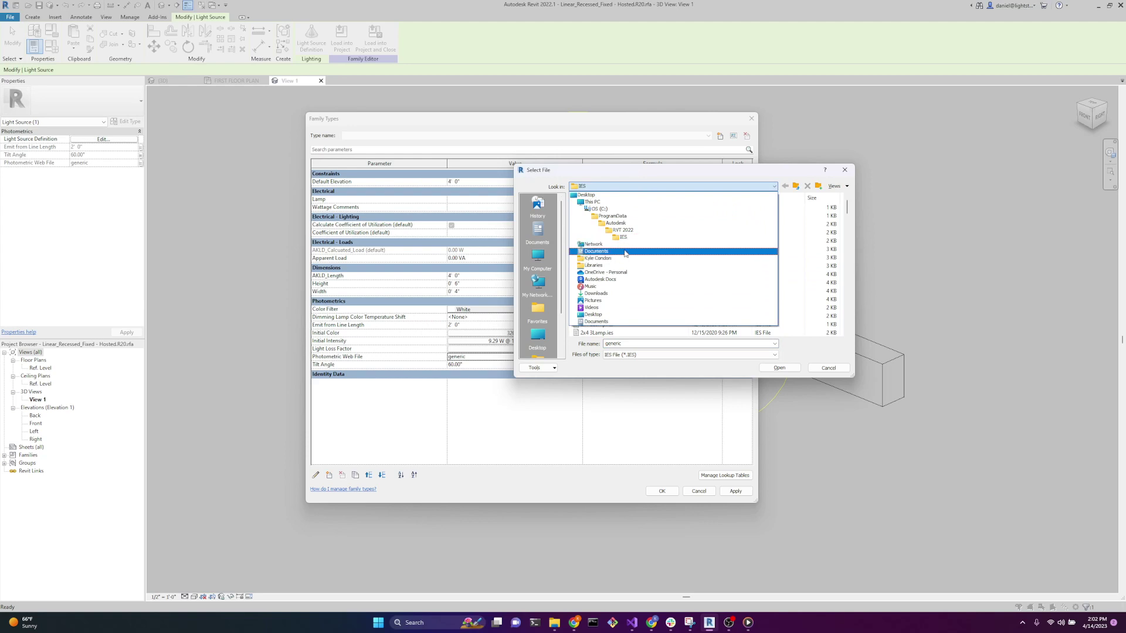
{"action": "left_click", "coordinate": [651, 252]}
{"action": "double_click", "coordinate": [595, 267]}
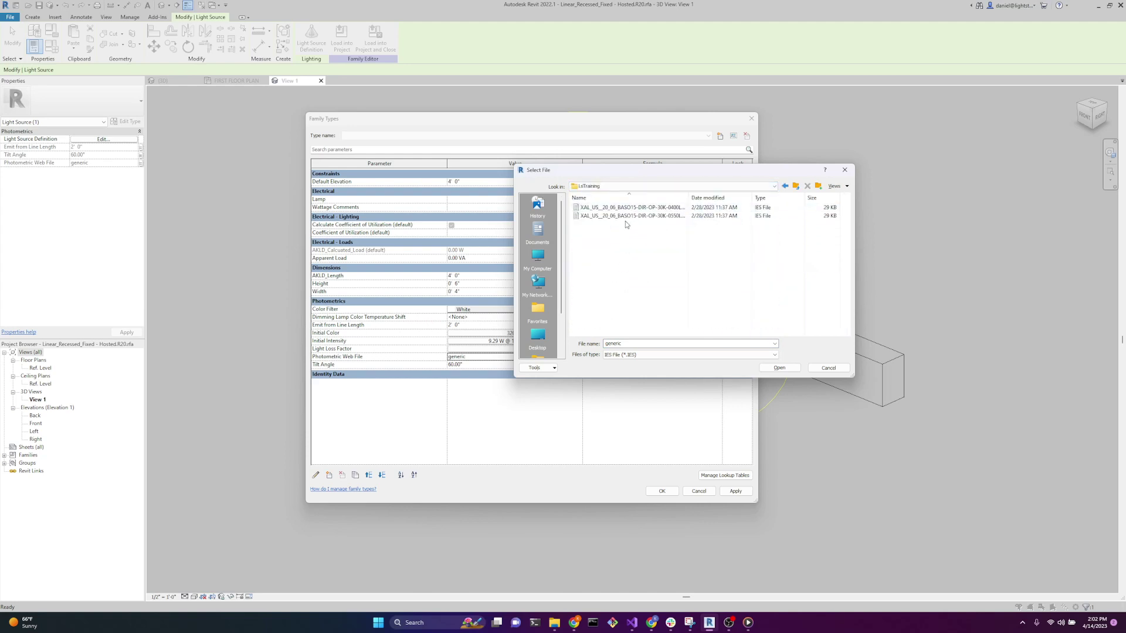
{"action": "left_click", "coordinate": [630, 208]}
{"action": "left_click", "coordinate": [772, 370]}
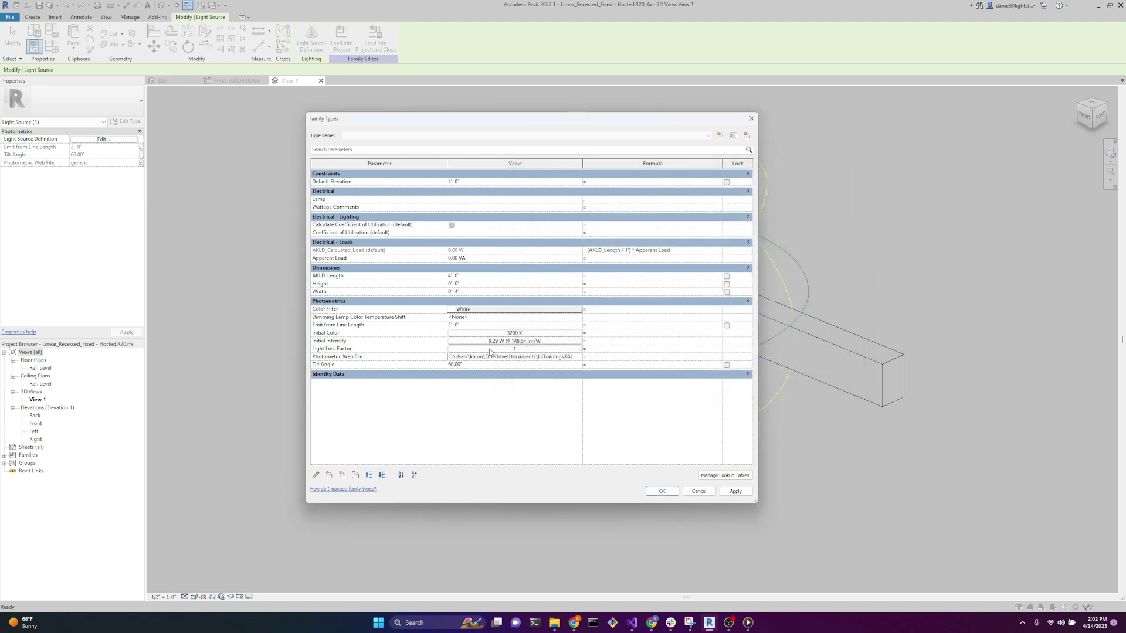
Set the family's Tilt Angle to 90° and apply the family type parameters.
{"action": "left_click", "coordinate": [545, 364]}
{"action": "type", "text": "90"}
{"action": "left_click", "coordinate": [662, 492]}
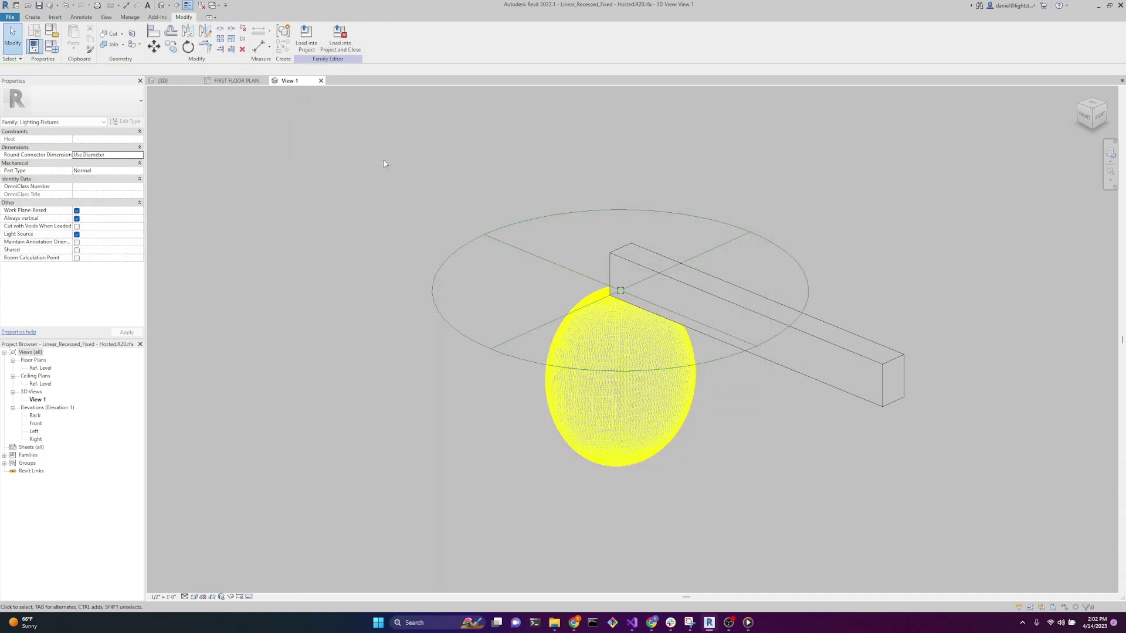
Open the Ref. Level floor plan and move the light source off the fixture's insertion point to free space above the fixture body.
{"action": "double_click", "coordinate": [41, 368]}
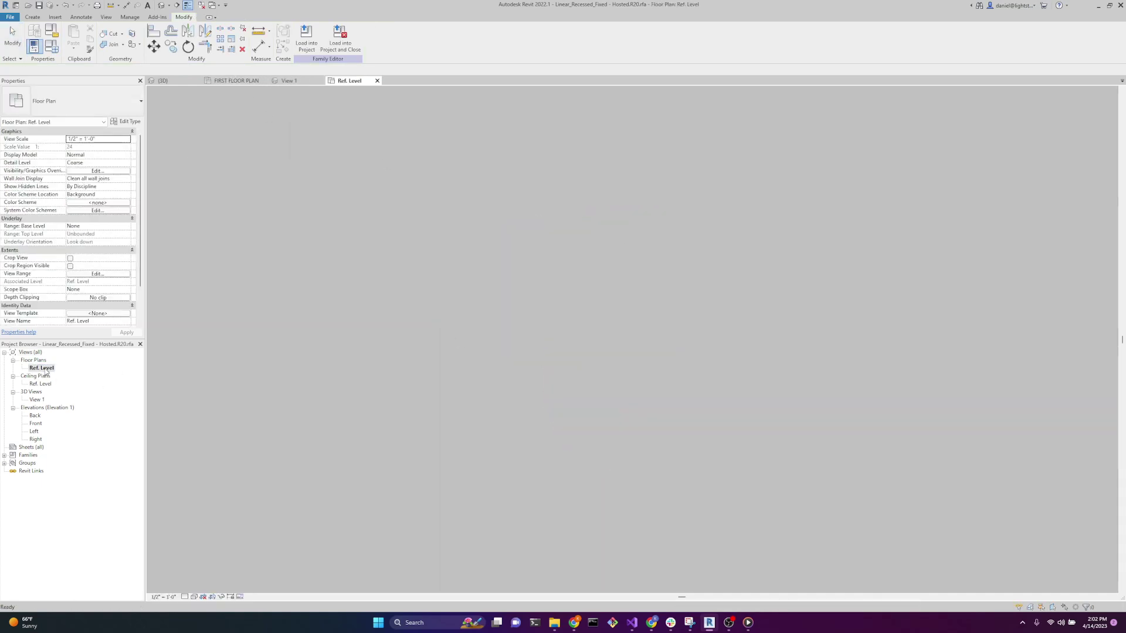
{"action": "scroll", "coordinate": [658, 369], "scroll_direction": "up", "scroll_amount": 5}
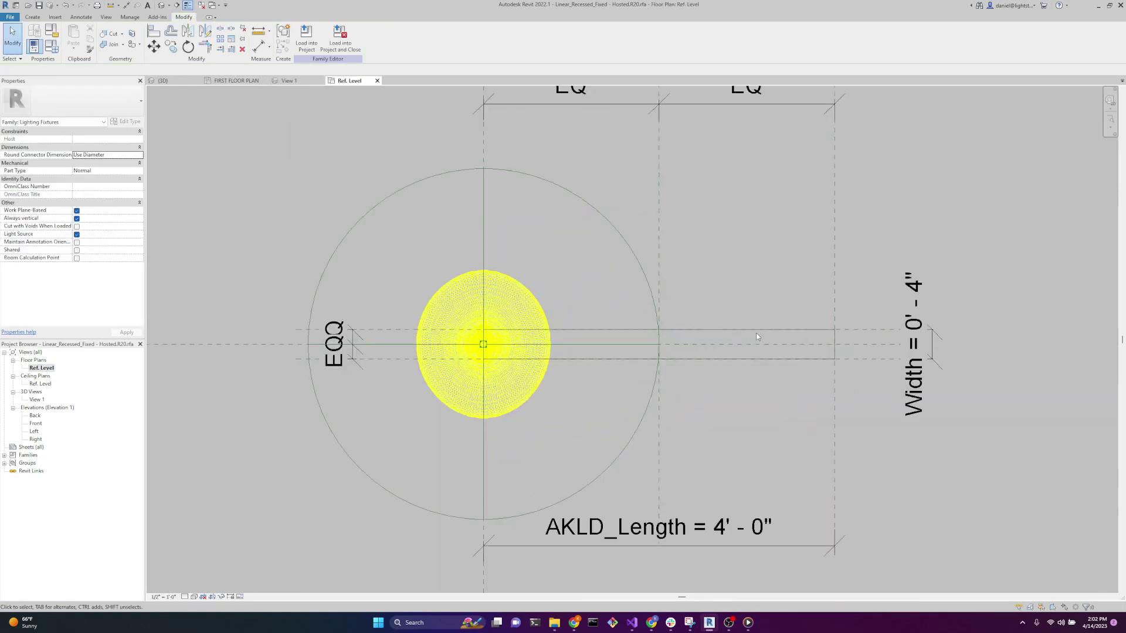
{"action": "left_click", "coordinate": [469, 372]}
{"action": "left_click_drag", "start_coordinate": [483, 379], "coordinate": [737, 257]}
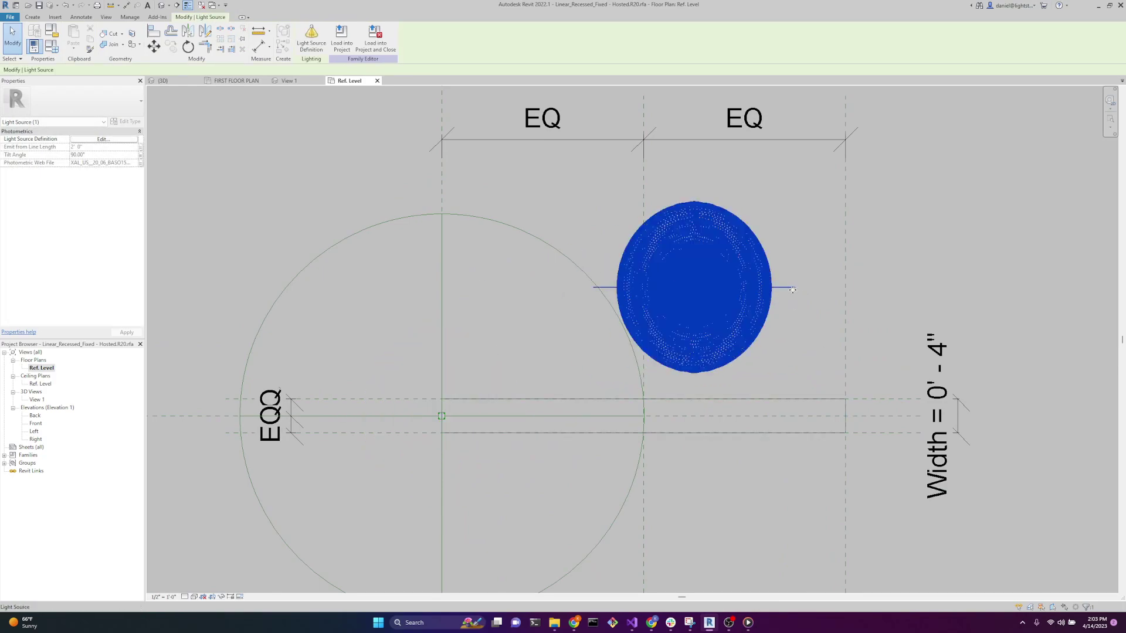
Try the light source centered on the fixture body, and move it back so it sits mostly above the body in plan.
{"action": "scroll", "coordinate": [752, 289], "scroll_direction": "up", "scroll_amount": 4}
{"action": "scroll", "coordinate": [739, 263], "scroll_direction": "down", "scroll_amount": 4}
{"action": "scroll", "coordinate": [759, 263], "scroll_direction": "down", "scroll_amount": 3}
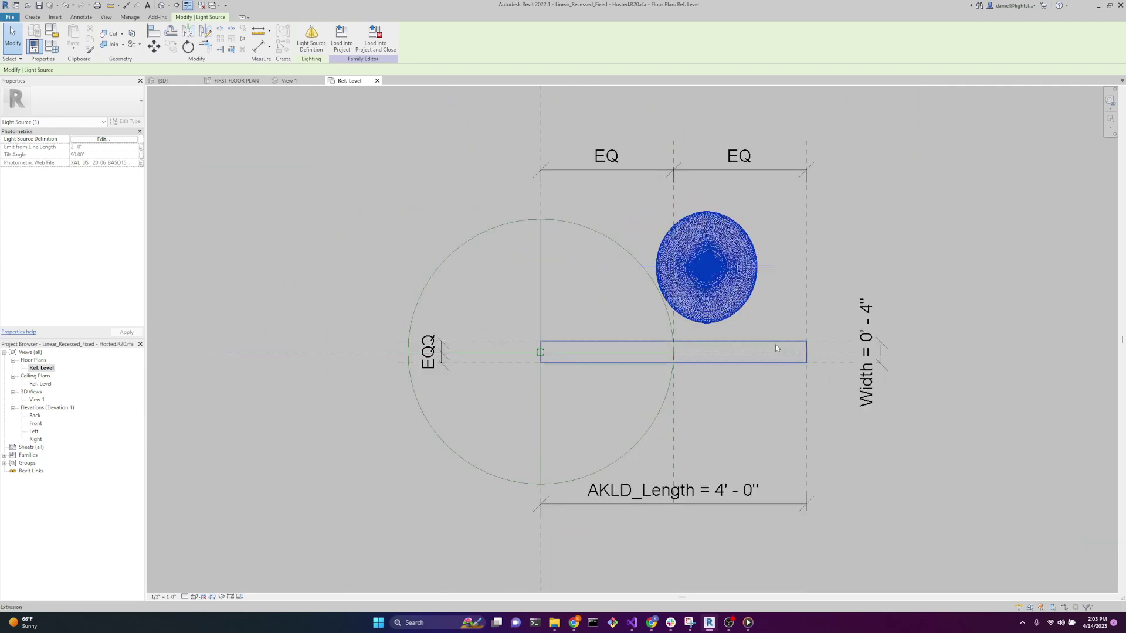
{"action": "scroll", "coordinate": [790, 312], "scroll_direction": "up", "scroll_amount": 3}
{"action": "left_click_drag", "start_coordinate": [717, 282], "coordinate": [668, 388]}
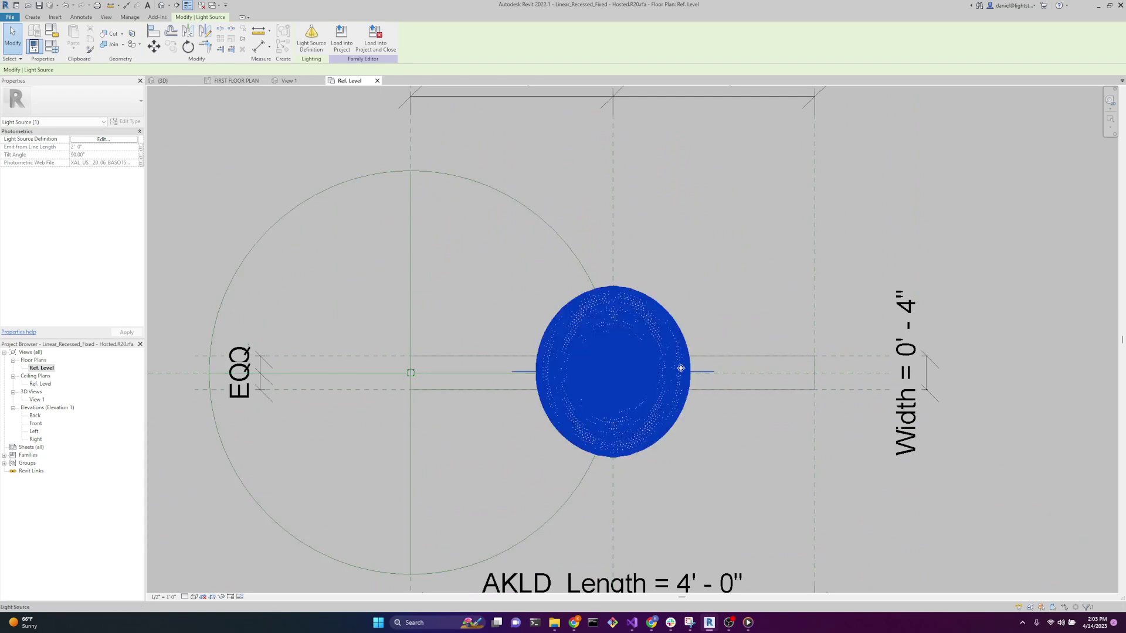
{"action": "left_click_drag", "start_coordinate": [653, 328], "coordinate": [671, 248]}
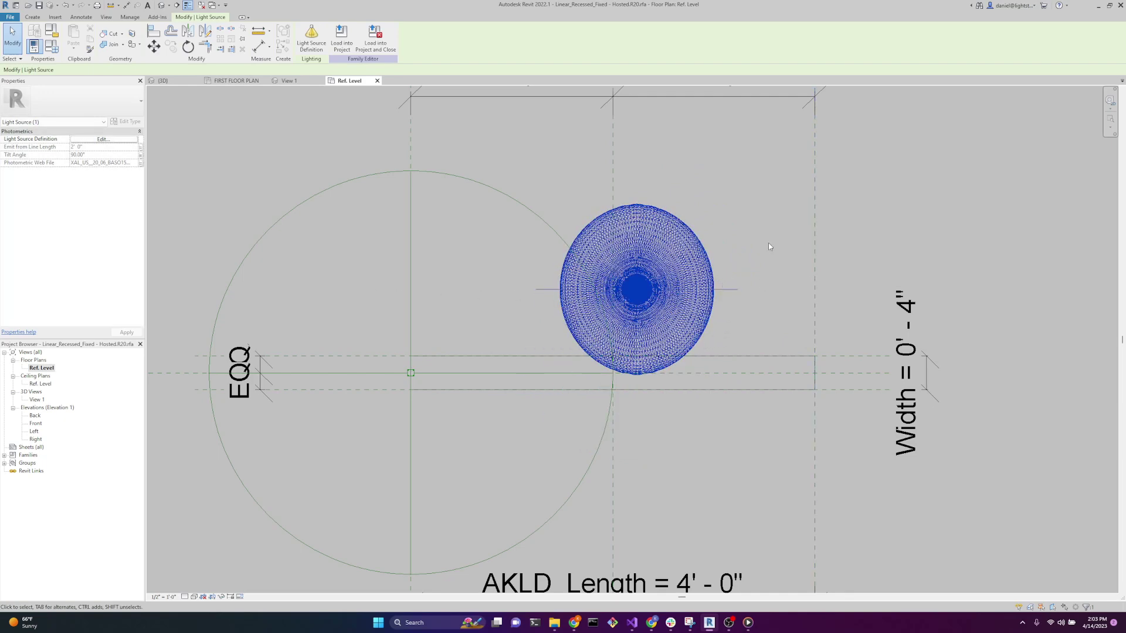
{"action": "left_click", "coordinate": [552, 163]}
{"action": "scroll", "coordinate": [678, 210], "scroll_direction": "down", "scroll_amount": 2}
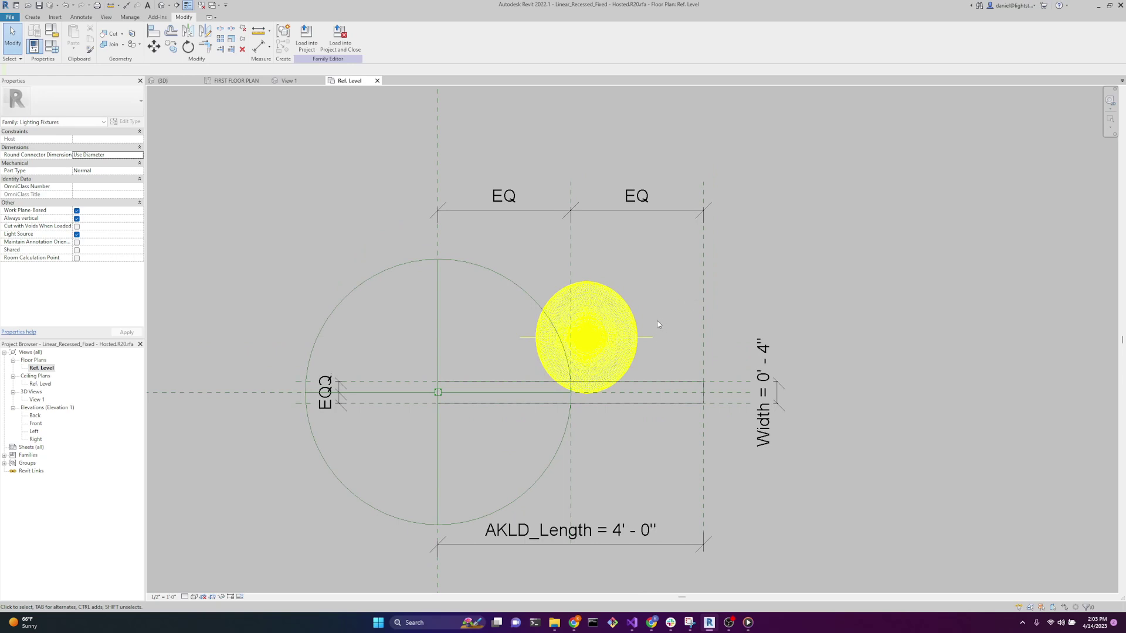
Set the family's Emit from Line Length to 4' and drive it with the formula AKLD_Length.
{"action": "left_click", "coordinate": [51, 48]}
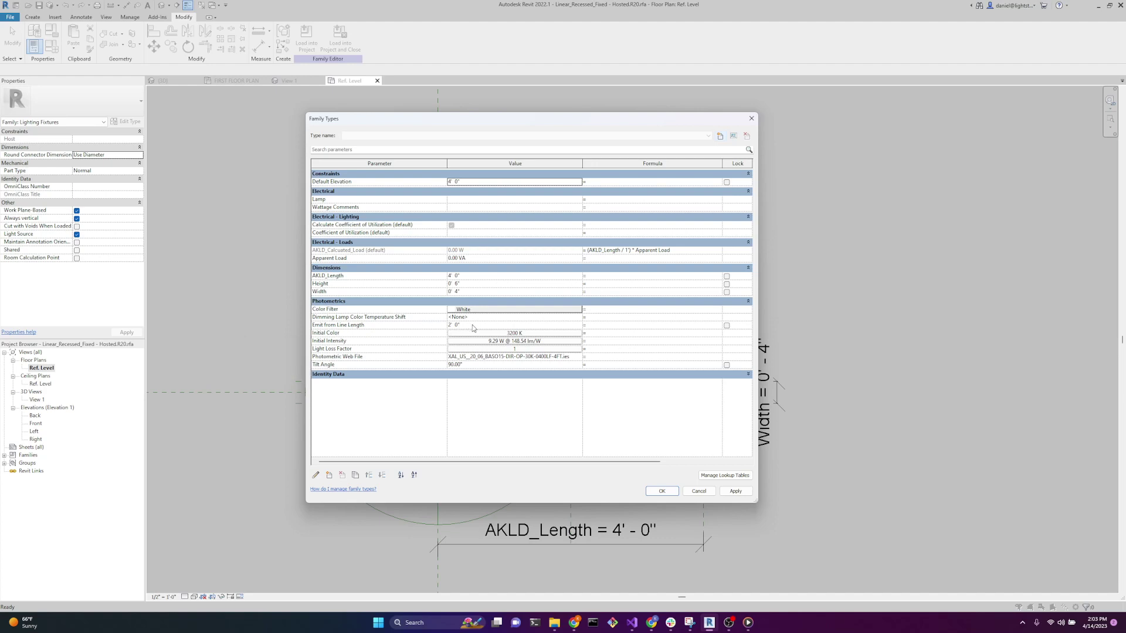
{"action": "left_click", "coordinate": [473, 325]}
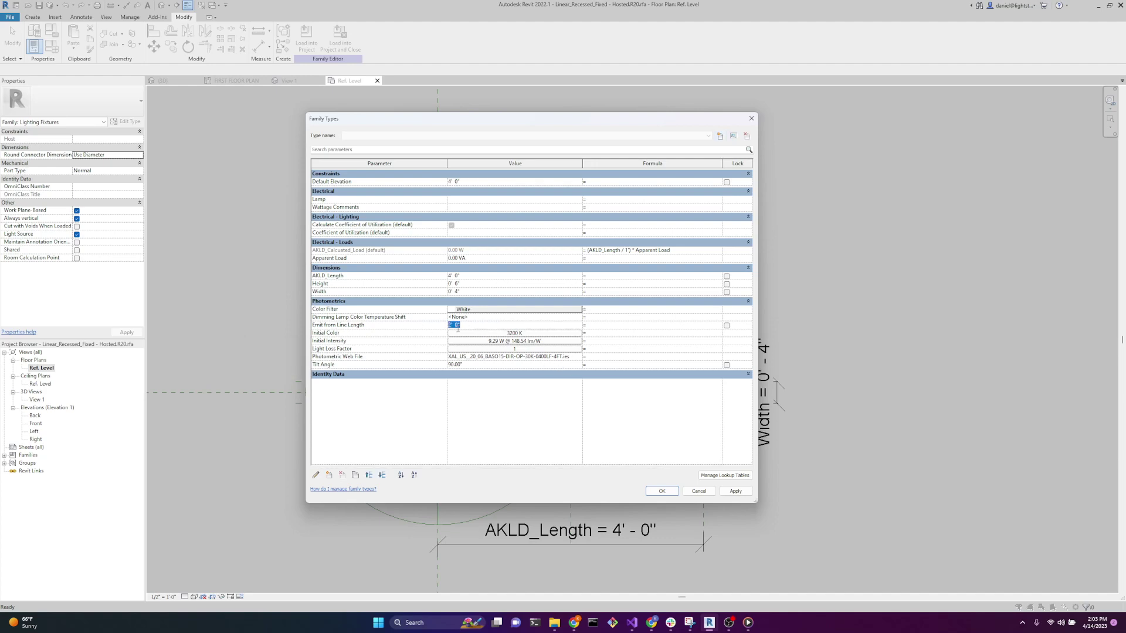
{"action": "type", "text": "4"}
{"action": "key", "text": "Tab"}
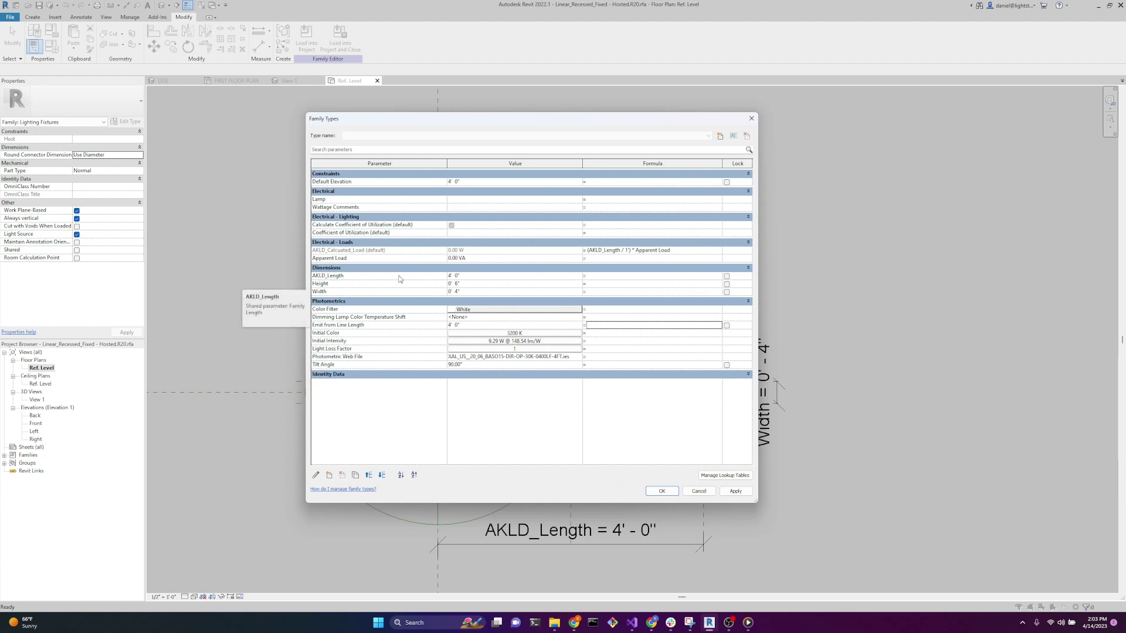
{"action": "type", "text": "AKLD_Length"}
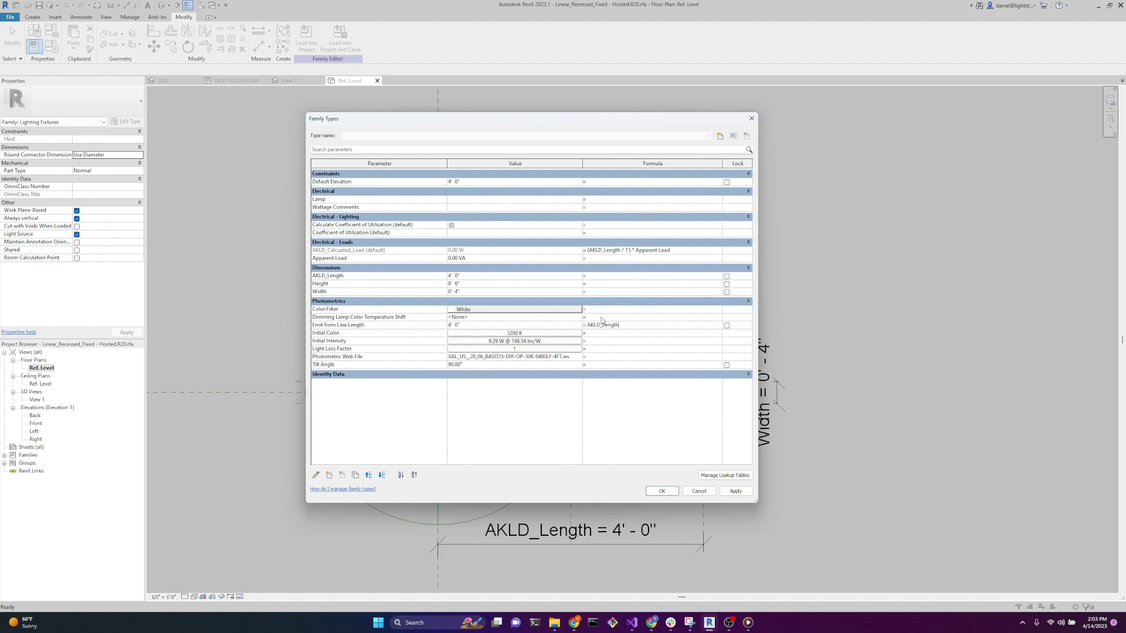
{"action": "key", "text": "Tab"}
{"action": "left_click", "coordinate": [662, 492]}
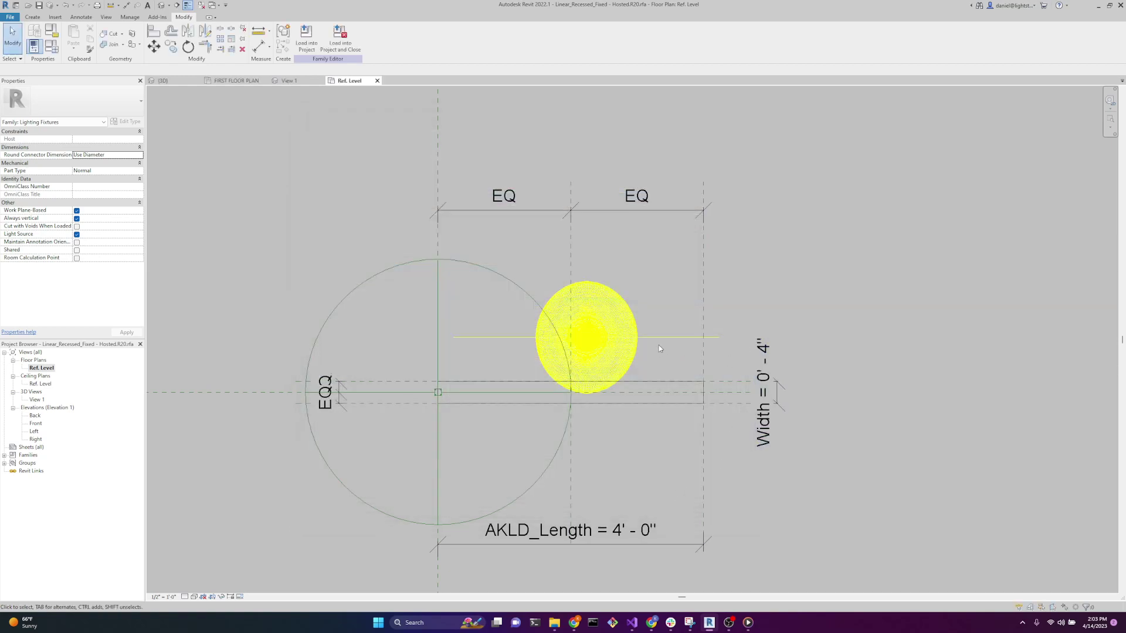
Move the light source sideways until its emitting line is centered on the middle reference plane and spans the fixture's length.
{"action": "left_click", "coordinate": [629, 347]}
{"action": "scroll", "coordinate": [673, 378], "scroll_direction": "up", "scroll_amount": 2}
{"action": "left_click_drag", "start_coordinate": [556, 340], "coordinate": [527, 340]}
{"action": "scroll", "coordinate": [620, 339], "scroll_direction": "down", "scroll_amount": 2}
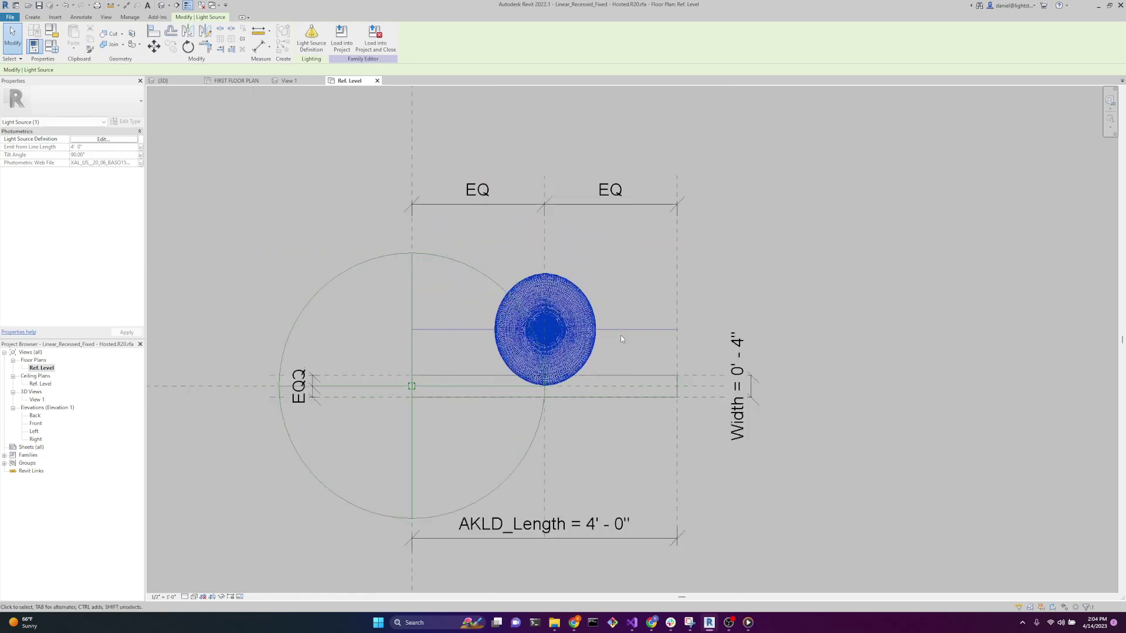
{"action": "left_click", "coordinate": [638, 269]}
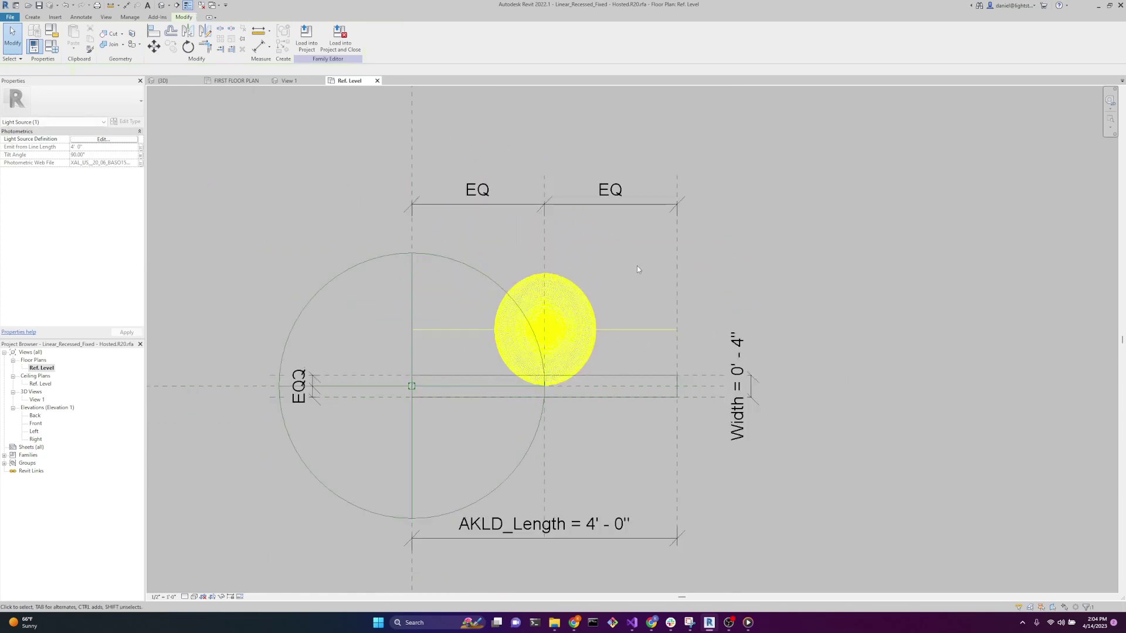
Align and lock the light source to the middle reference plane between the EQ dimensions, and align it to the fixture's lengthwise center plane.
{"action": "key", "text": "a"}
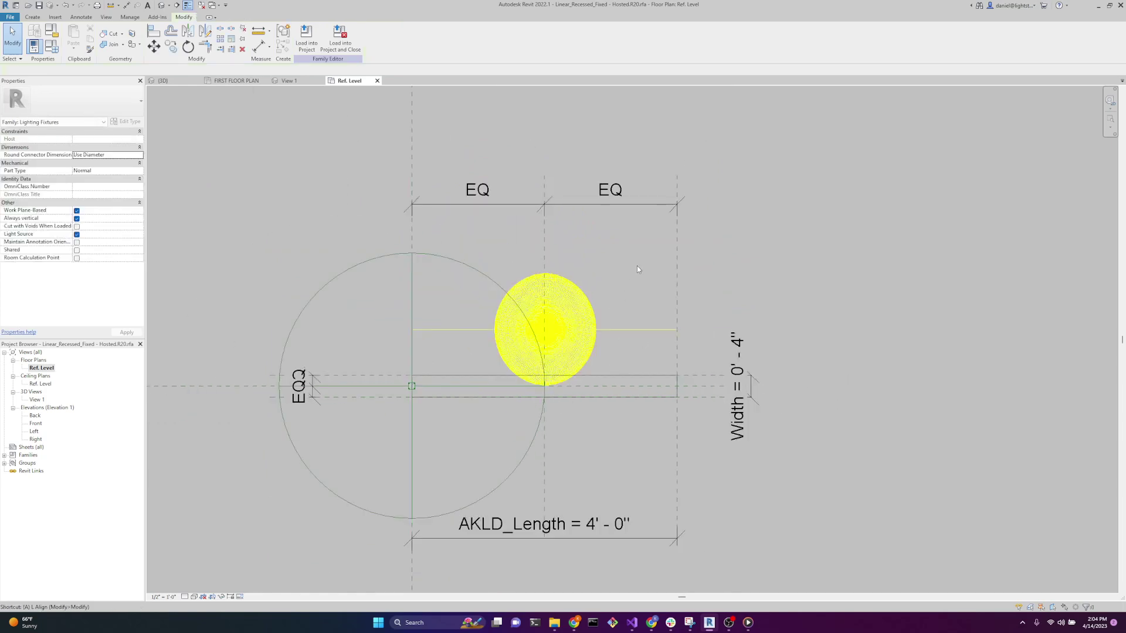
{"action": "key", "text": "l"}
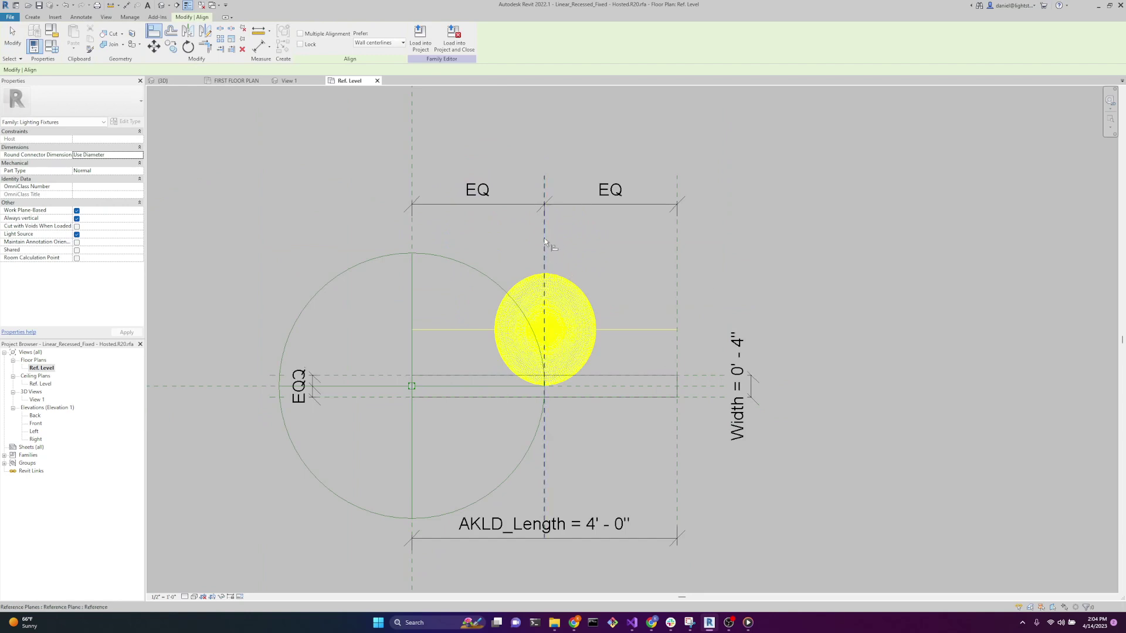
{"action": "left_click", "coordinate": [543, 330]}
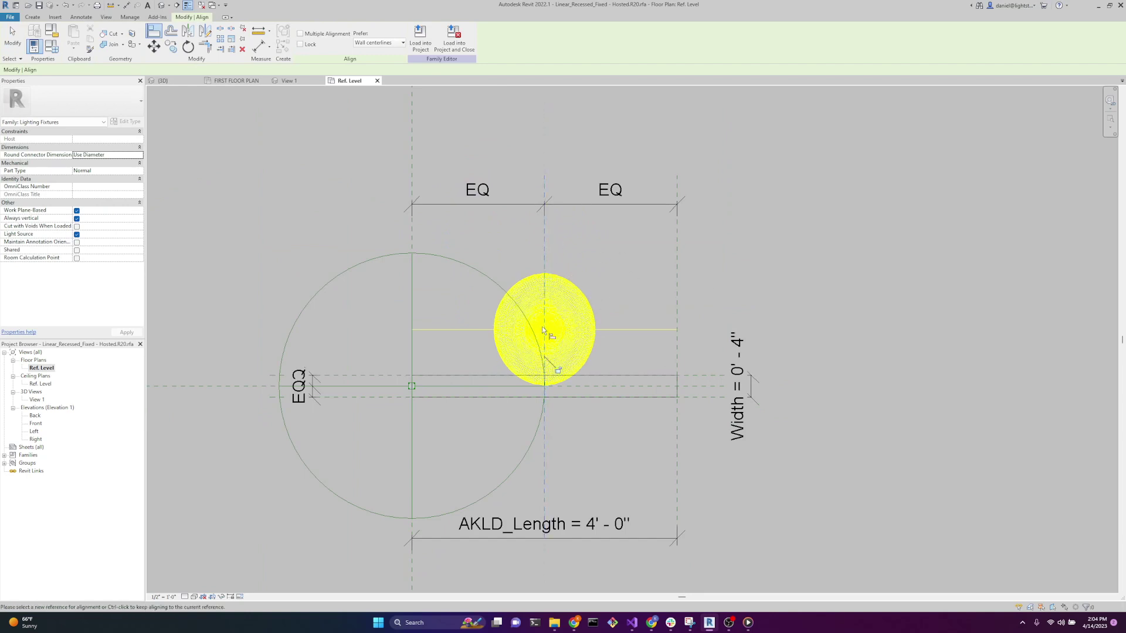
{"action": "left_click", "coordinate": [558, 370]}
{"action": "left_click", "coordinate": [708, 387]}
{"action": "scroll", "coordinate": [663, 403], "scroll_direction": "up", "scroll_amount": 2}
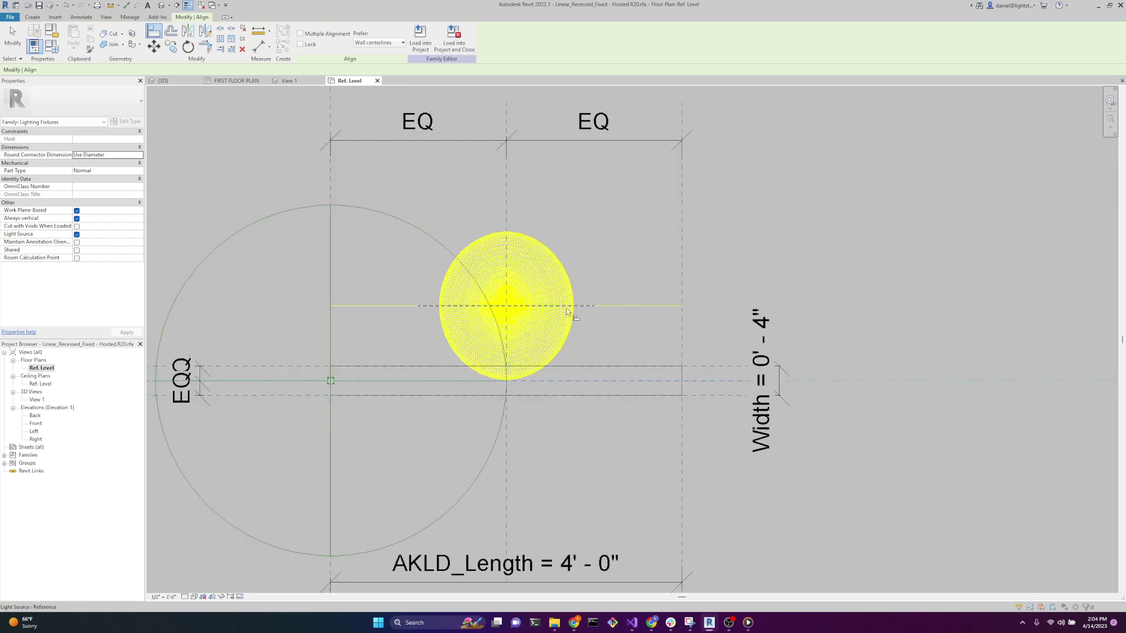
{"action": "left_click", "coordinate": [567, 308]}
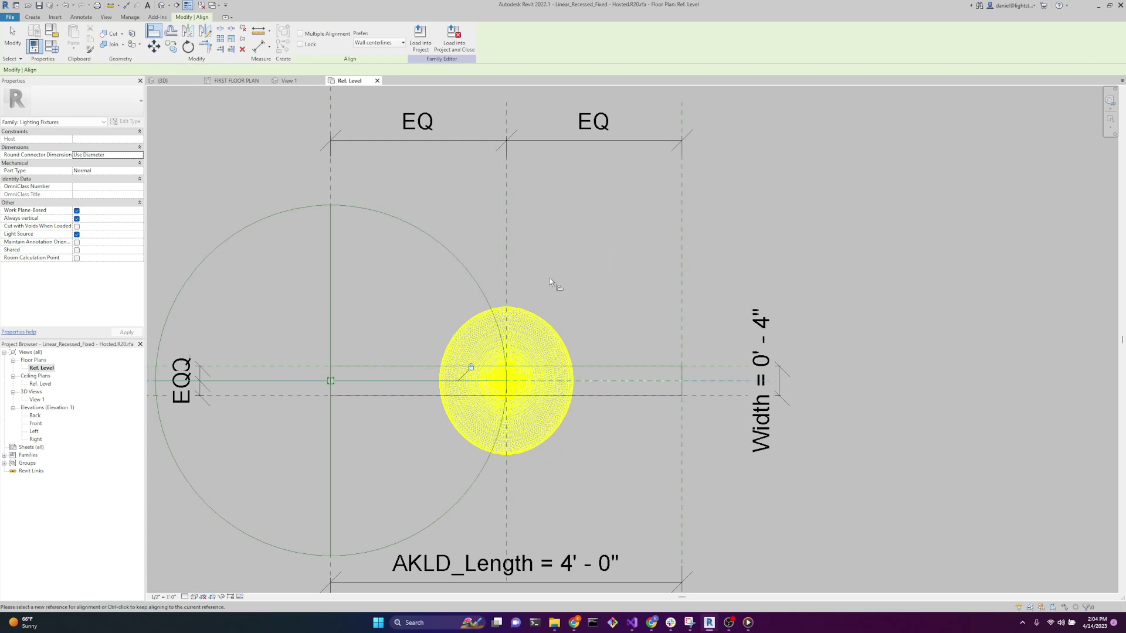
{"action": "key", "text": "Escape"}
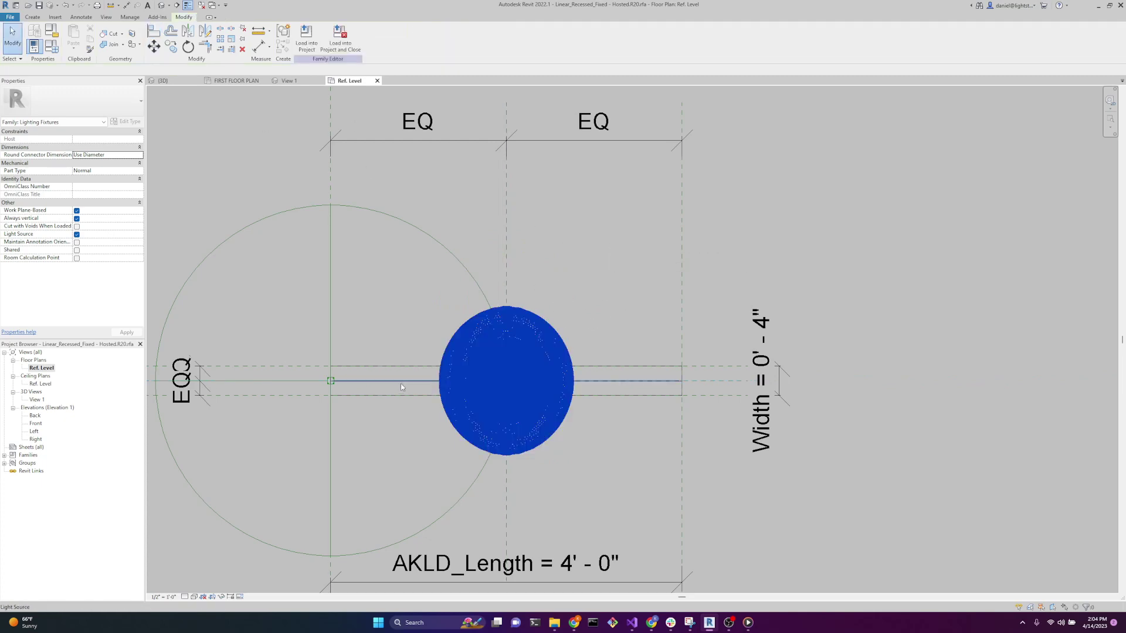
Set AKLD_Length to 6' and check how the light source follows the fixture's length in plan.
{"action": "scroll", "coordinate": [401, 387], "scroll_direction": "up", "scroll_amount": 3}
{"action": "scroll", "coordinate": [422, 384], "scroll_direction": "down", "scroll_amount": 2}
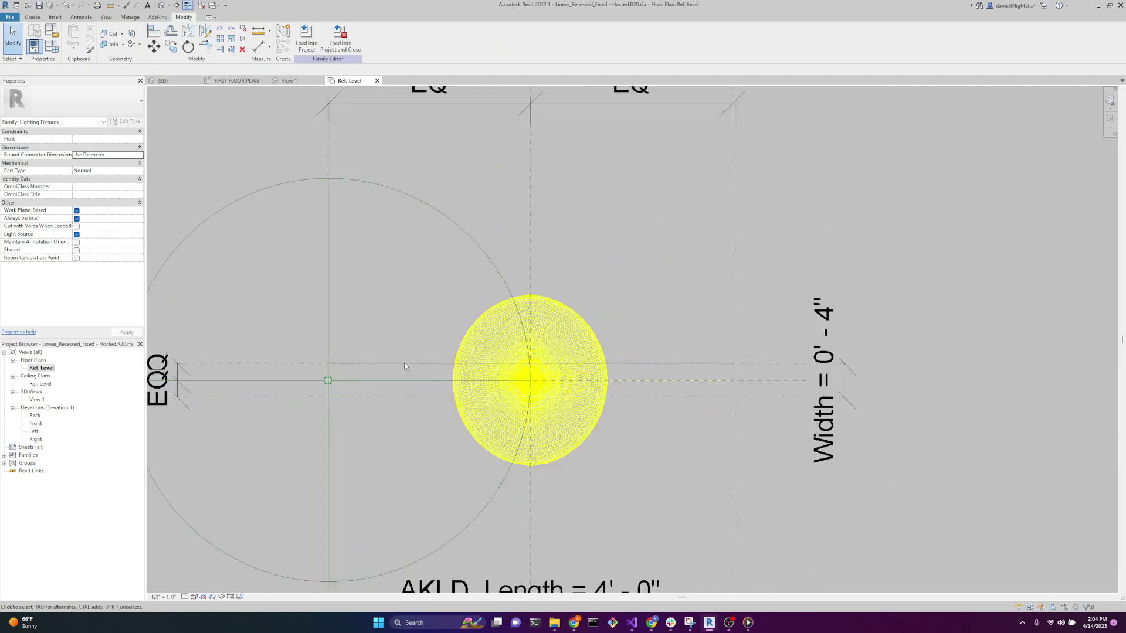
{"action": "left_click", "coordinate": [52, 51]}
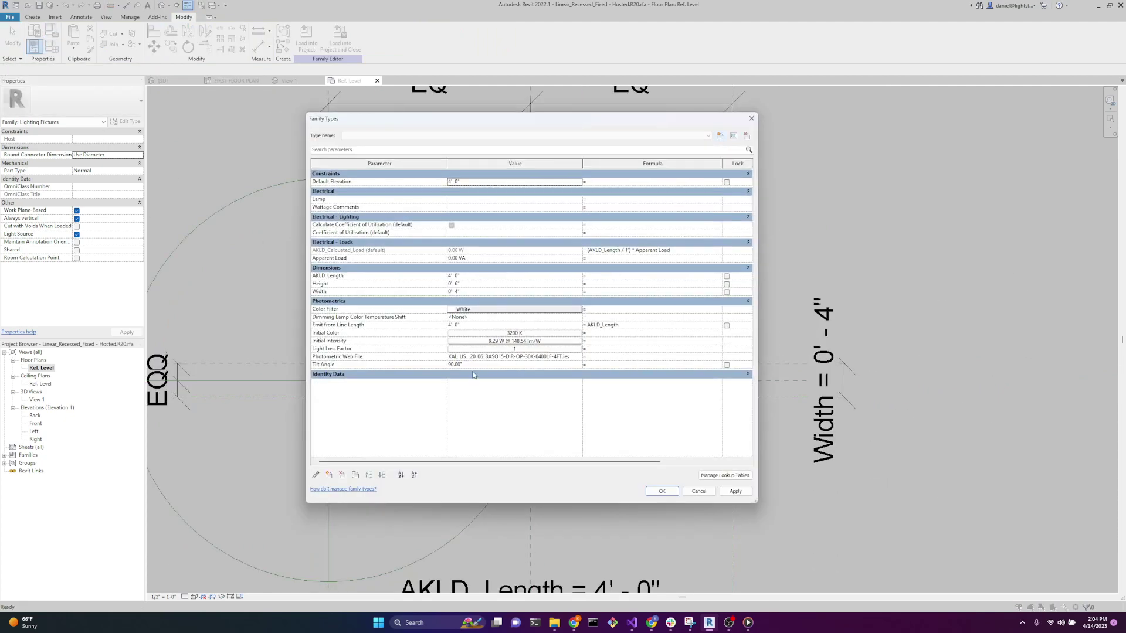
{"action": "left_click", "coordinate": [474, 276]}
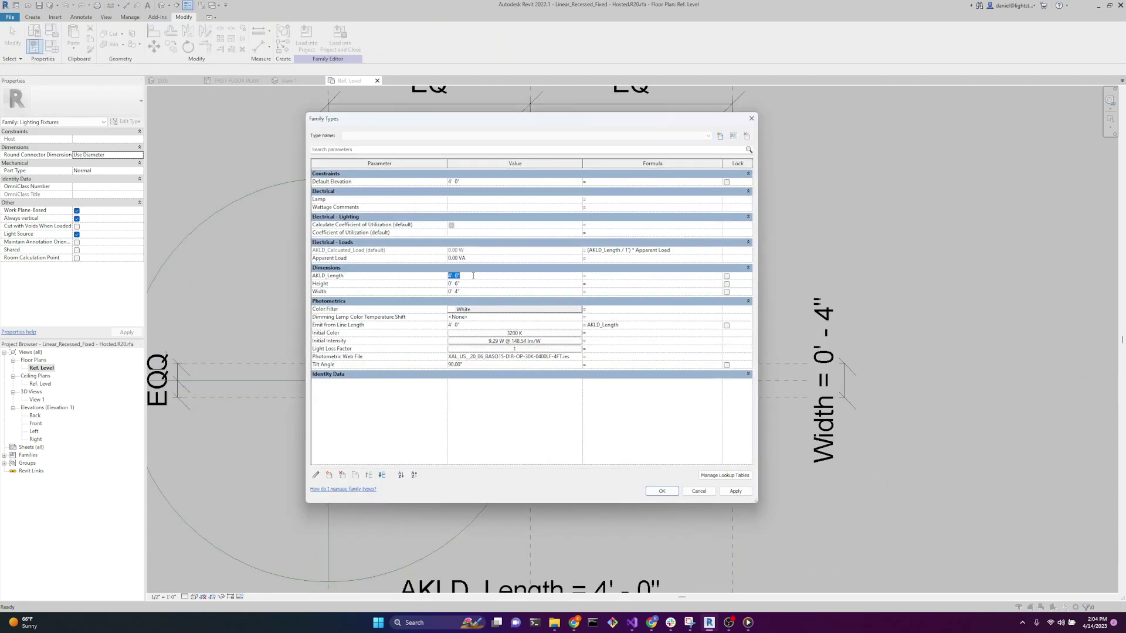
{"action": "type", "text": "6"}
{"action": "key", "text": "Tab"}
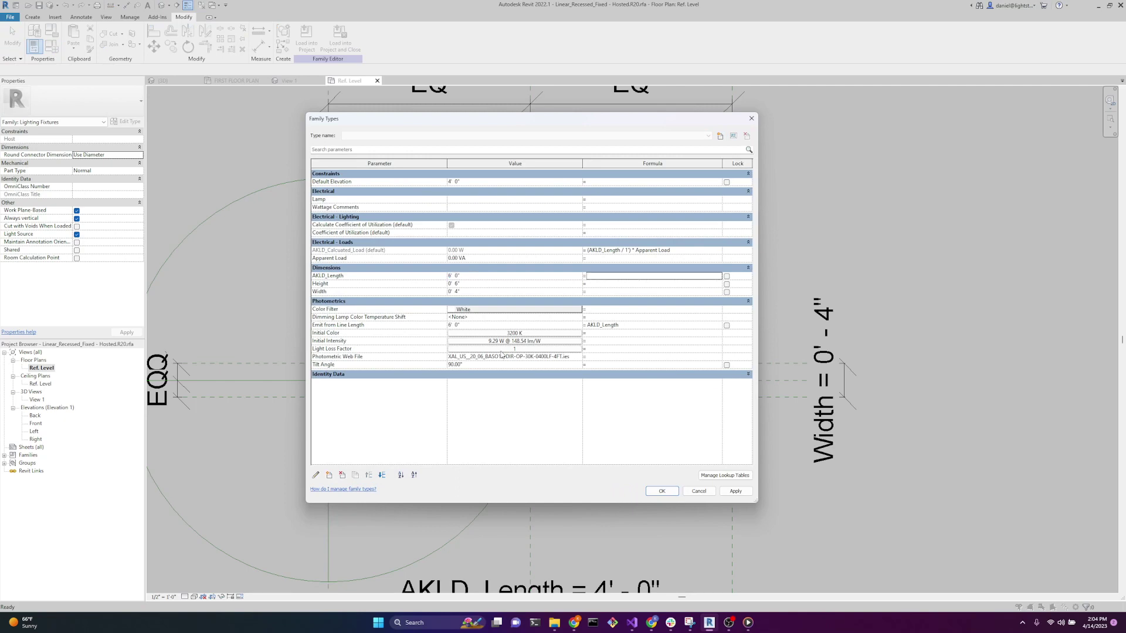
{"action": "left_click", "coordinate": [661, 491]}
{"action": "scroll", "coordinate": [645, 328], "scroll_direction": "down", "scroll_amount": 2}
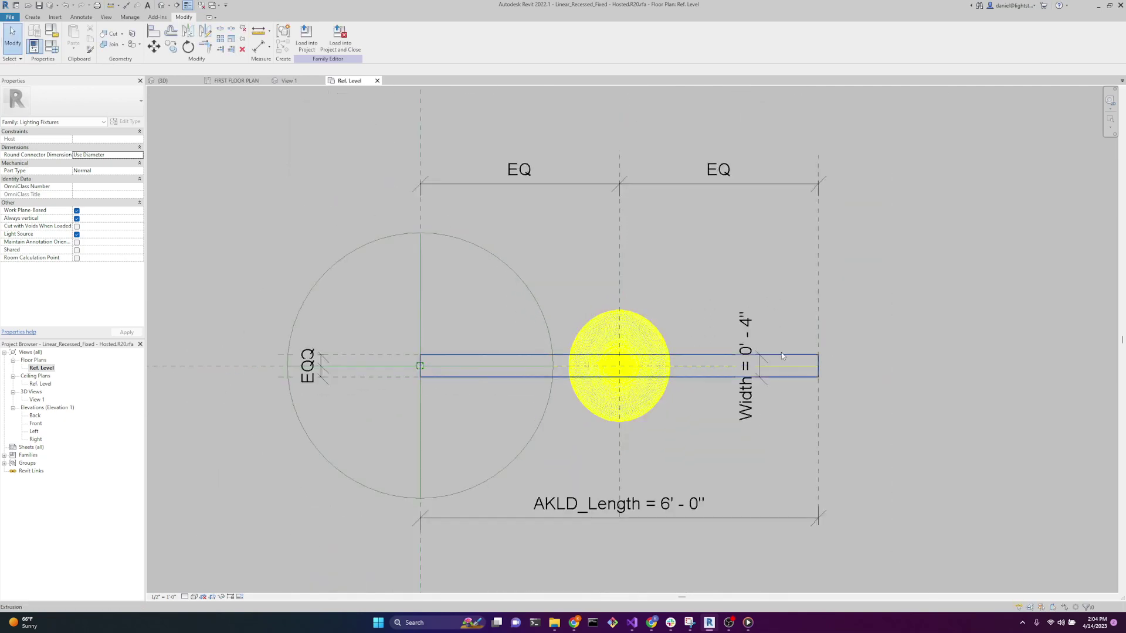
{"action": "scroll", "coordinate": [675, 351], "scroll_direction": "up", "scroll_amount": 3}
{"action": "scroll", "coordinate": [645, 340], "scroll_direction": "down", "scroll_amount": 1}
{"action": "scroll", "coordinate": [584, 296], "scroll_direction": "up", "scroll_amount": 1}
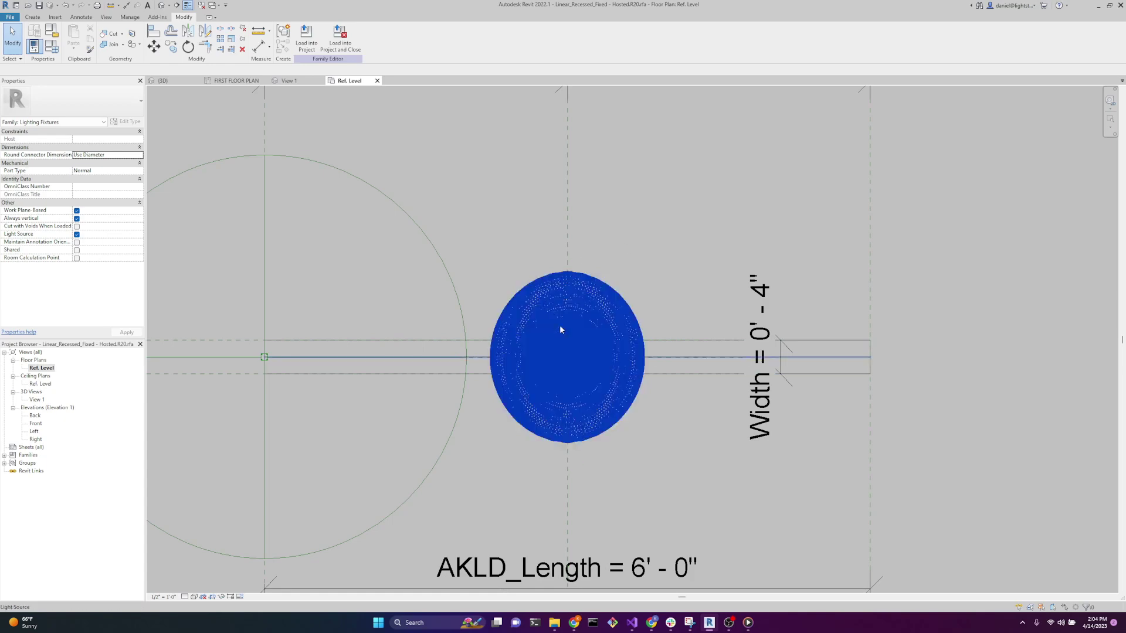
Set AKLD_Length back to 4' in the family type parameters.
{"action": "left_click", "coordinate": [51, 46]}
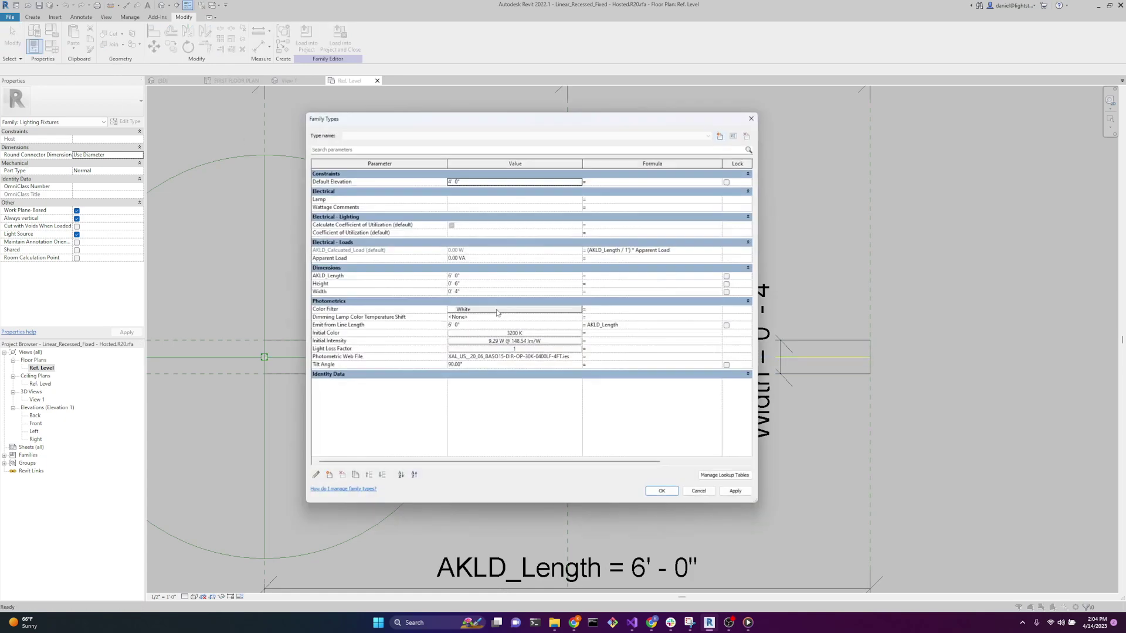
{"action": "left_click", "coordinate": [480, 276]}
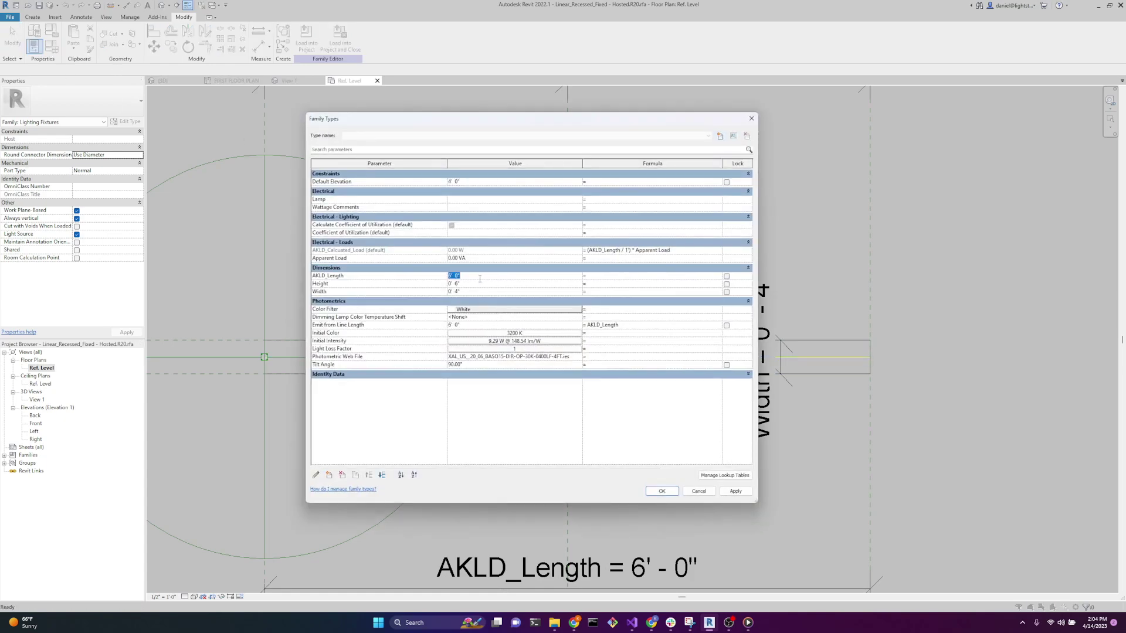
{"action": "type", "text": "4"}
{"action": "key", "text": "Tab"}
{"action": "left_click", "coordinate": [662, 491]}
Open the Front elevation and inspect the light source's vertical position relative to the fixture body and the Ref. Level.
{"action": "double_click", "coordinate": [35, 423]}
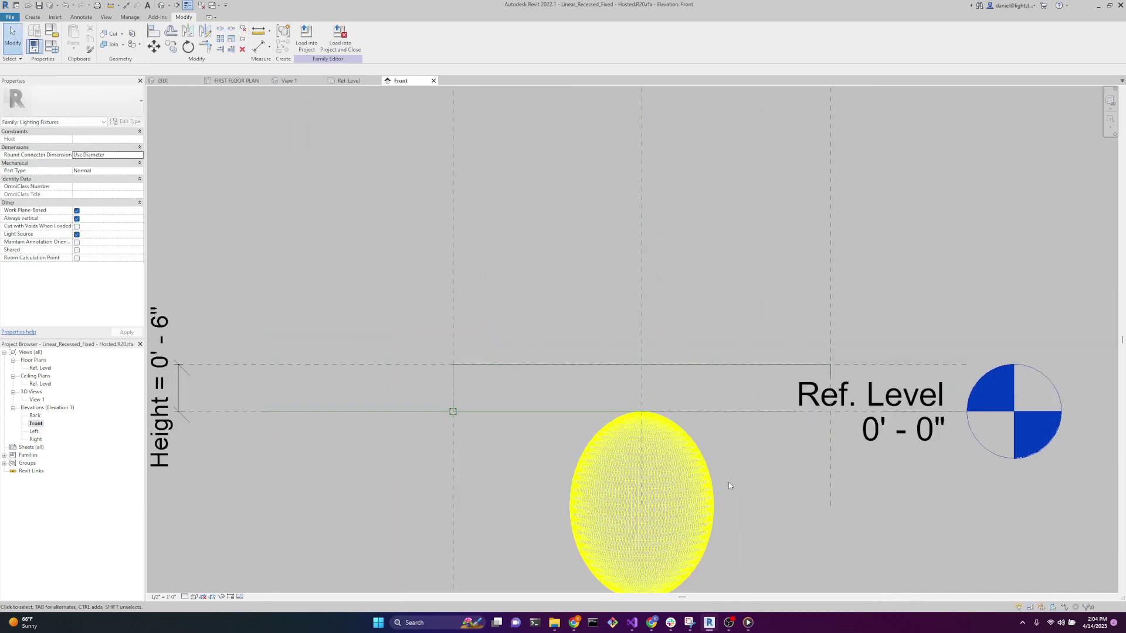
{"action": "scroll", "coordinate": [691, 458], "scroll_direction": "down", "scroll_amount": 2}
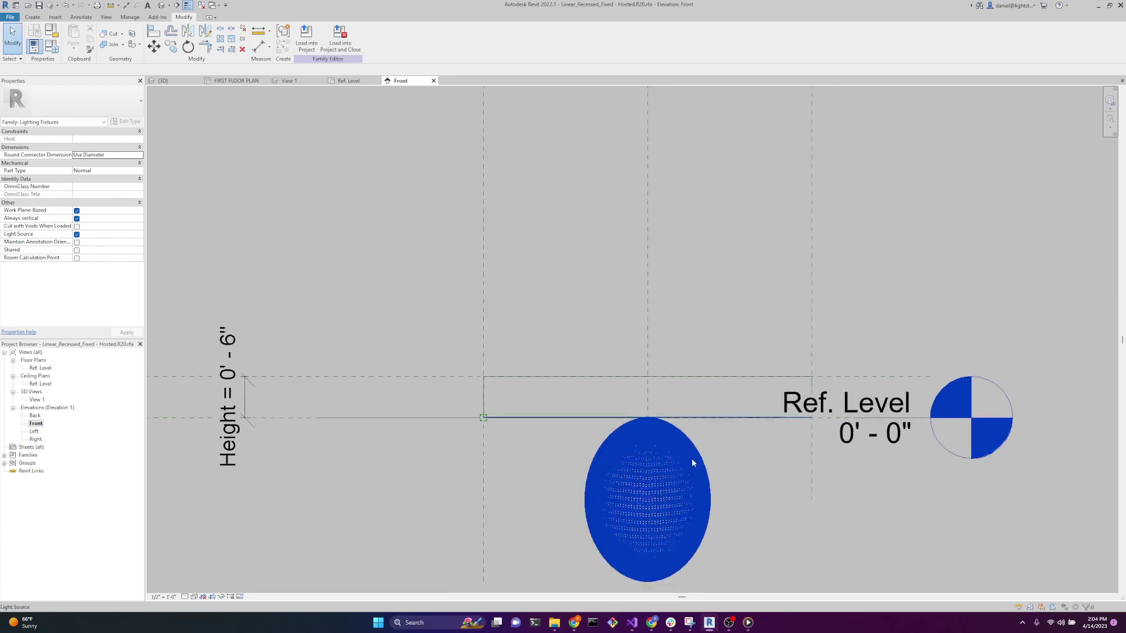
{"action": "left_click", "coordinate": [674, 484]}
{"action": "scroll", "coordinate": [737, 463], "scroll_direction": "up", "scroll_amount": 3}
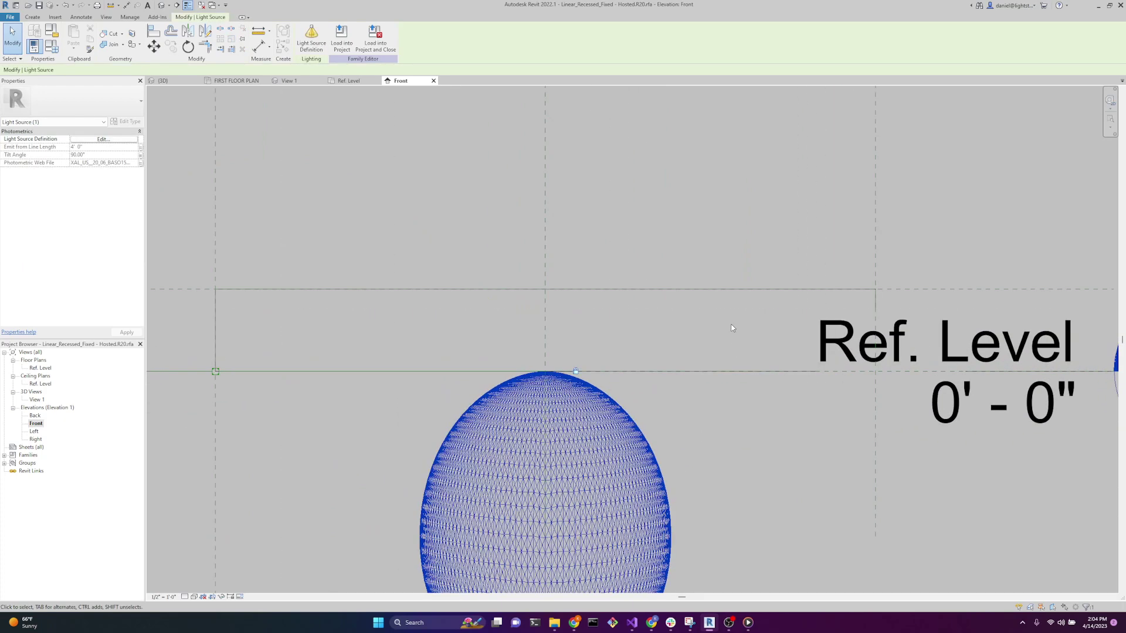
{"action": "scroll", "coordinate": [854, 384], "scroll_direction": "down", "scroll_amount": 3}
{"action": "left_click", "coordinate": [435, 451]}
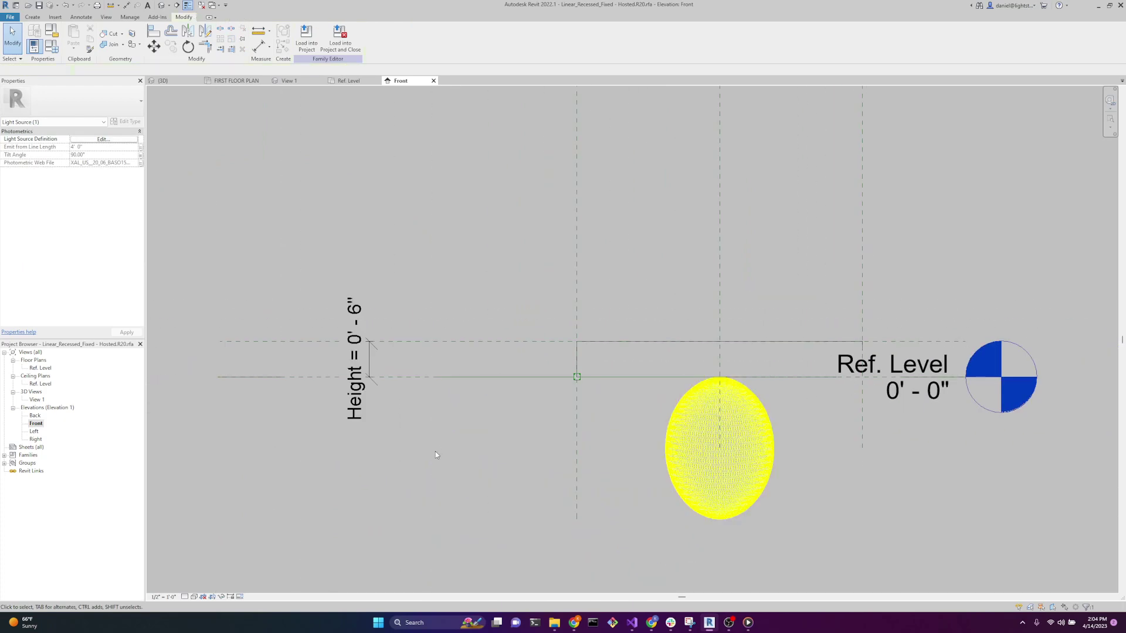
Mirror a copy of the reference plane at the fixture's upper edge about the Ref. Level line.
{"action": "left_click", "coordinate": [470, 341]}
{"action": "key", "text": "m"}
{"action": "key", "text": "m"}
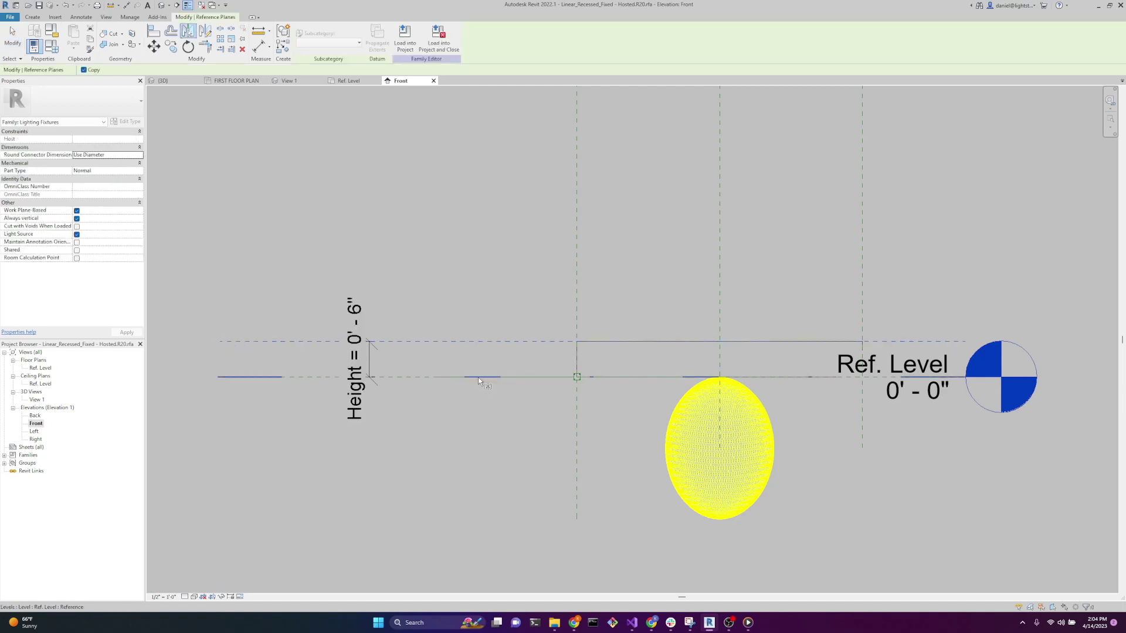
{"action": "left_click", "coordinate": [477, 378]}
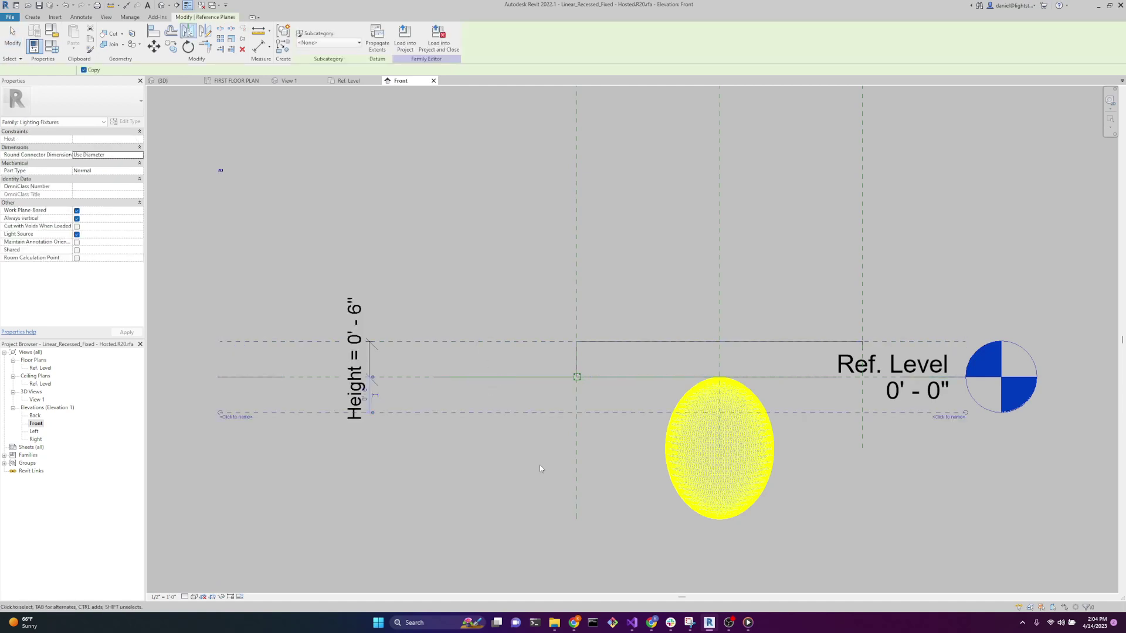
Make the temporary dimension between the Ref. Level and the mirrored plane permanent and label it with a new family type parameter, IES_File_Offset.
{"action": "left_click", "coordinate": [376, 401]}
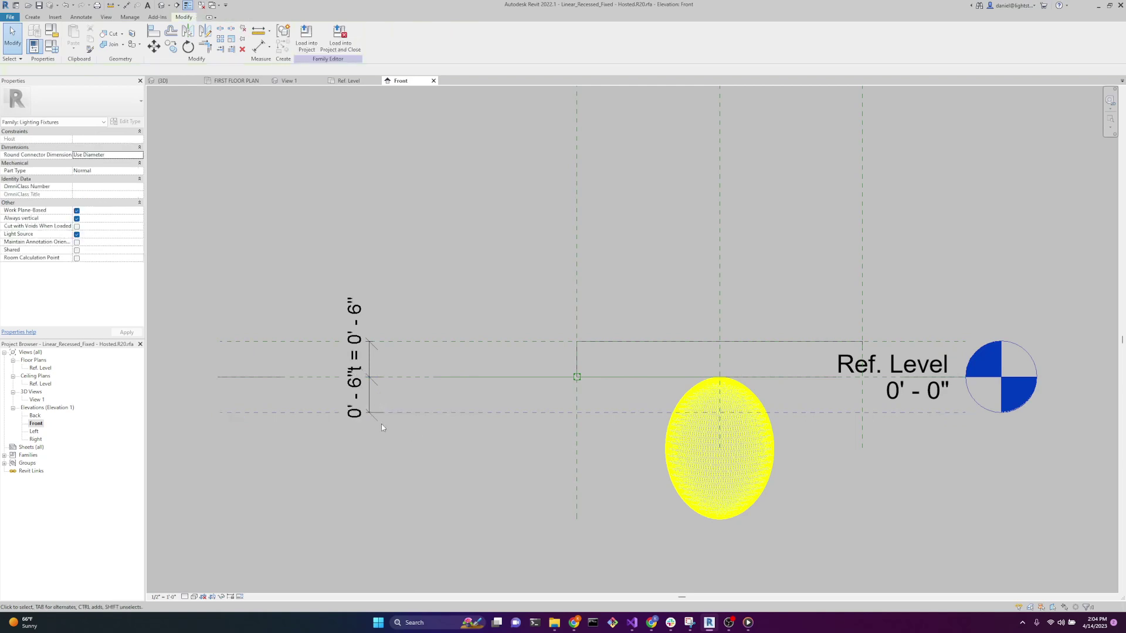
{"action": "scroll", "coordinate": [363, 400], "scroll_direction": "up", "scroll_amount": 2}
{"action": "scroll", "coordinate": [272, 404], "scroll_direction": "down", "scroll_amount": 3}
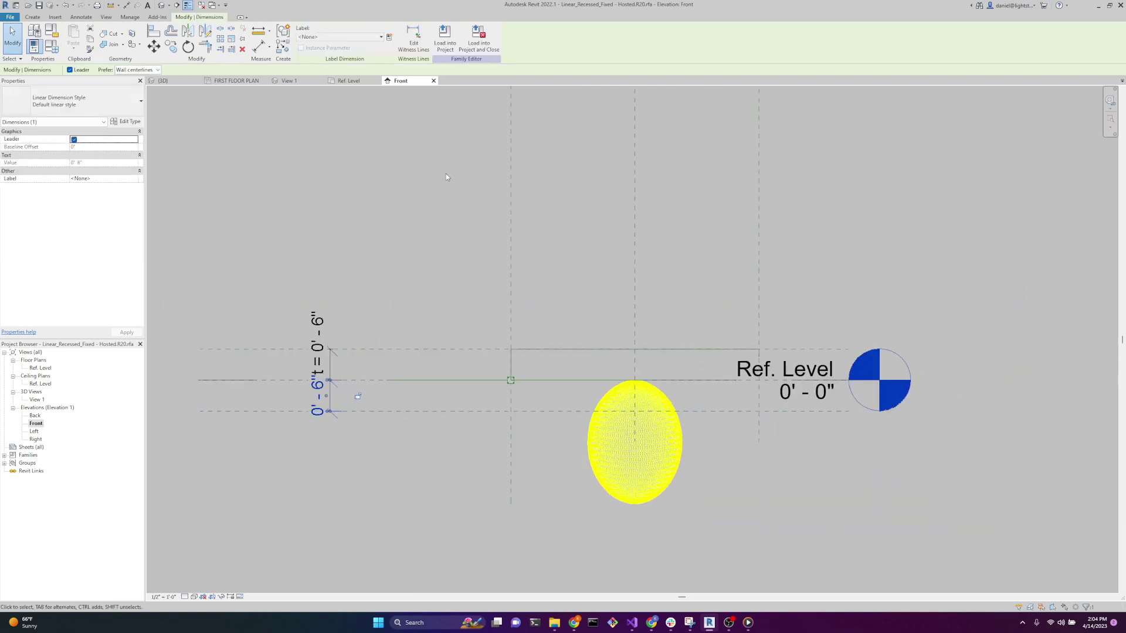
{"action": "left_click", "coordinate": [340, 37]}
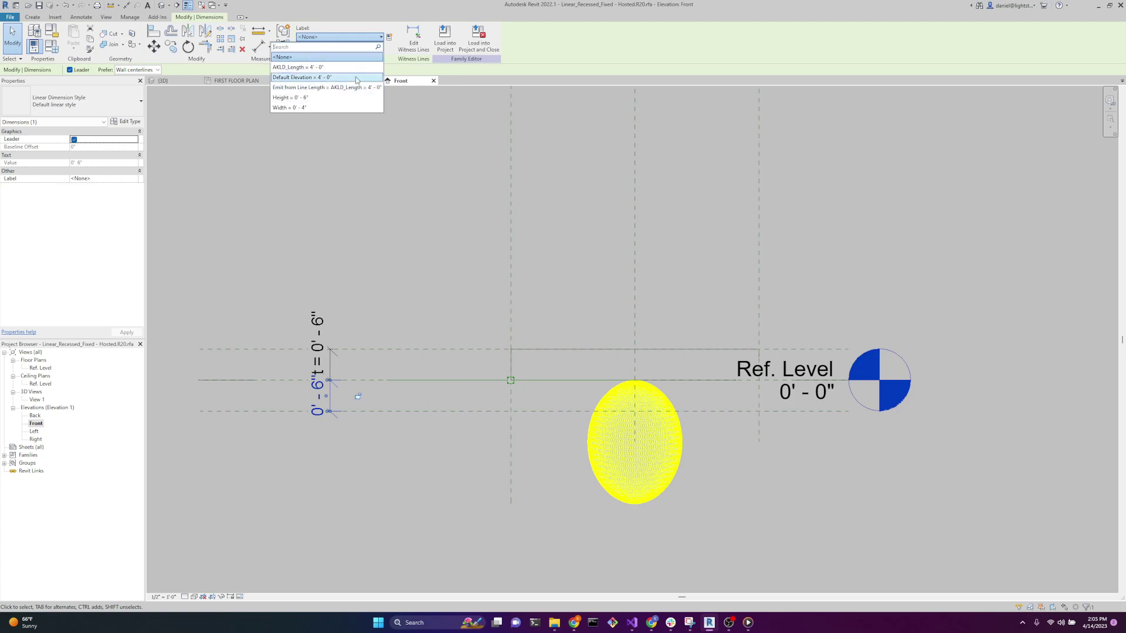
{"action": "left_click", "coordinate": [378, 38]}
{"action": "left_click", "coordinate": [390, 40]}
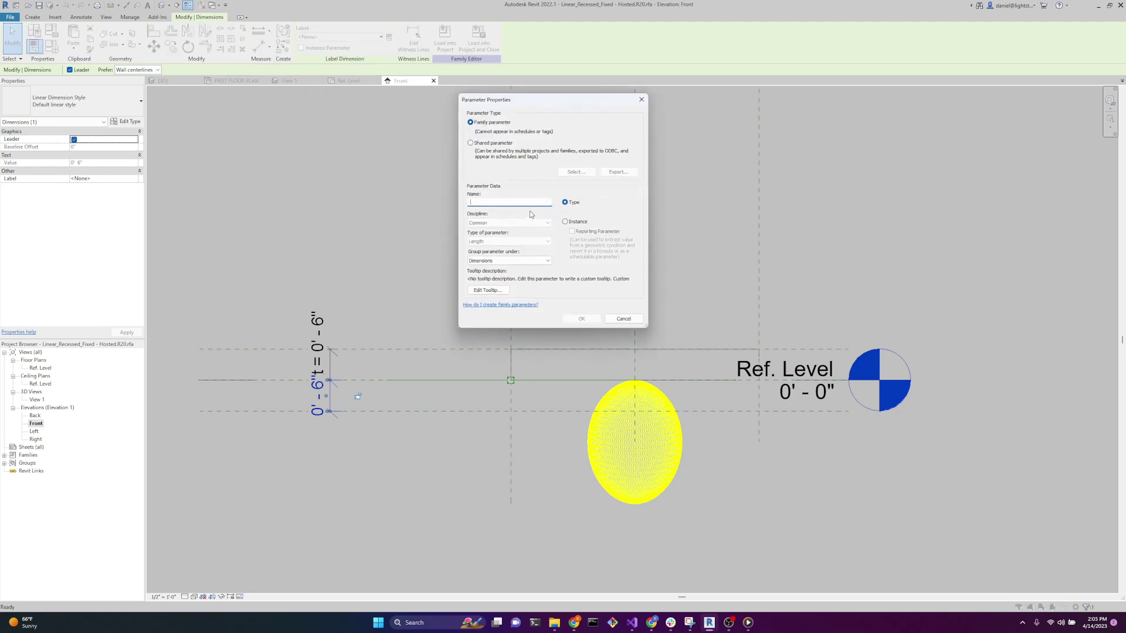
{"action": "left_click_drag", "start_coordinate": [580, 100], "coordinate": [805, 121]}
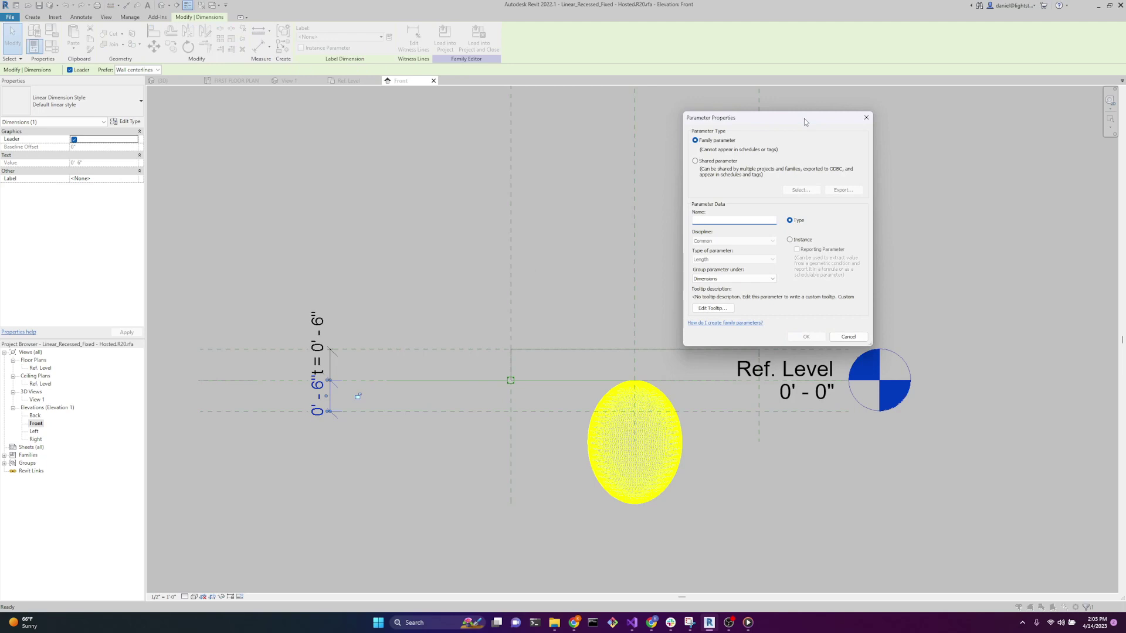
{"action": "type", "text": "IES_File_Offset"}
{"action": "left_click", "coordinate": [805, 337]}
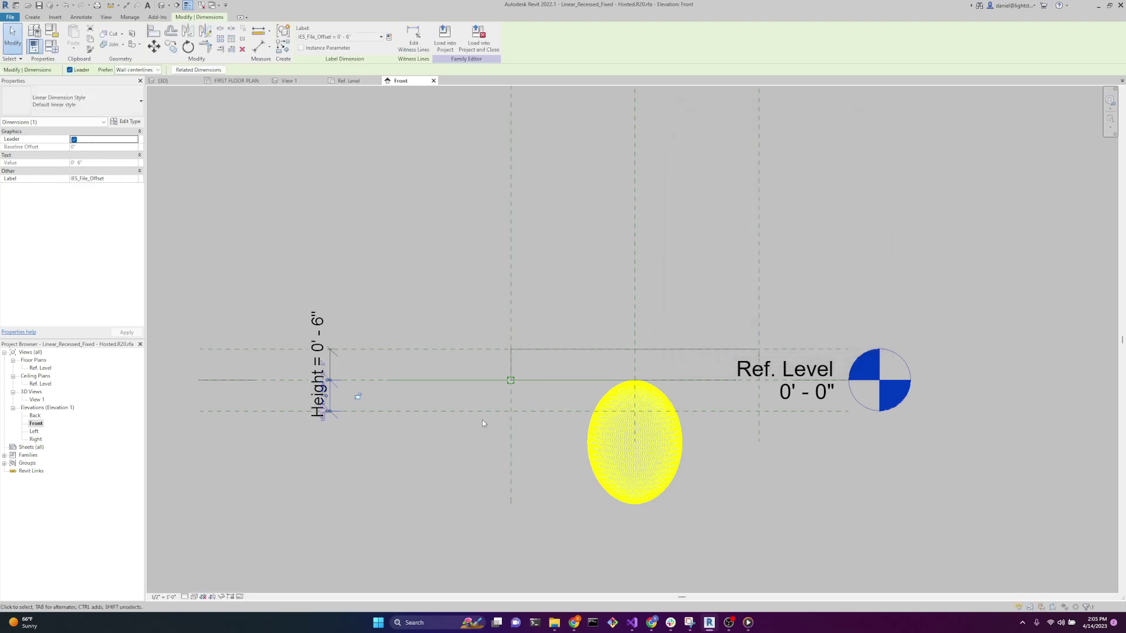
{"action": "scroll", "coordinate": [482, 420], "scroll_direction": "up", "scroll_amount": 2}
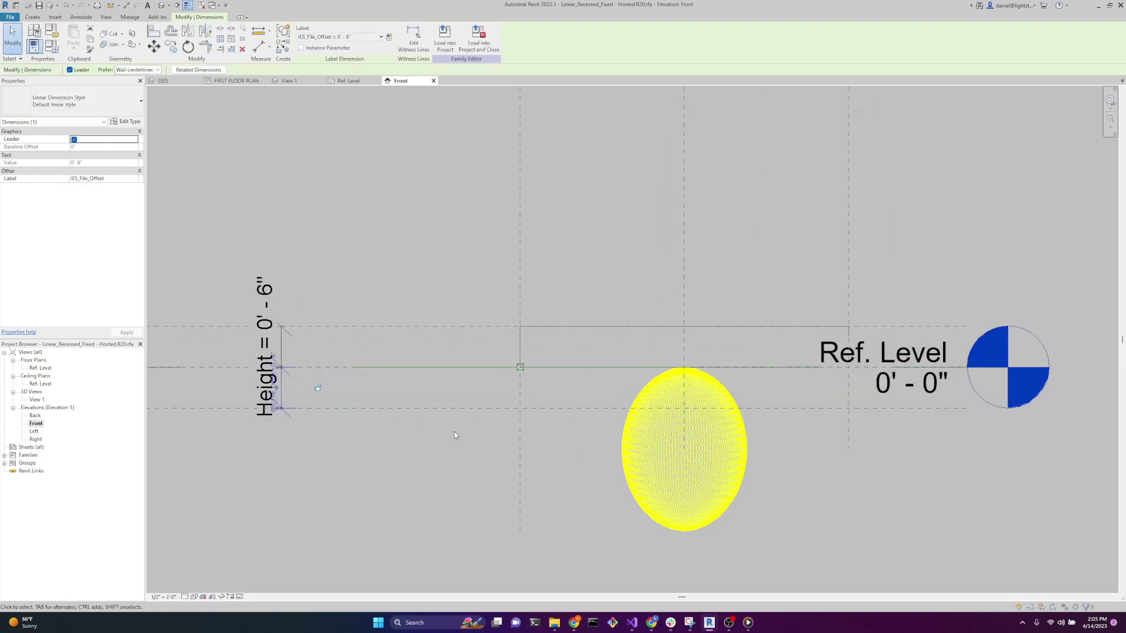
Set IES_File_Offset to 1/2" in the family type parameters.
{"action": "left_click", "coordinate": [48, 51]}
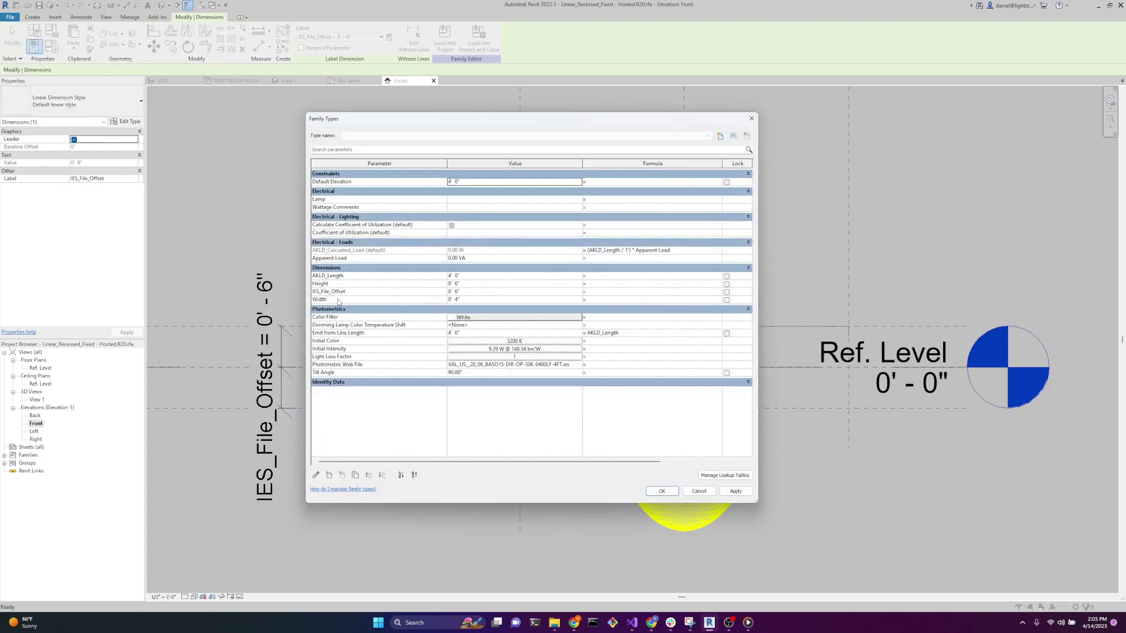
{"action": "left_click", "coordinate": [472, 293]}
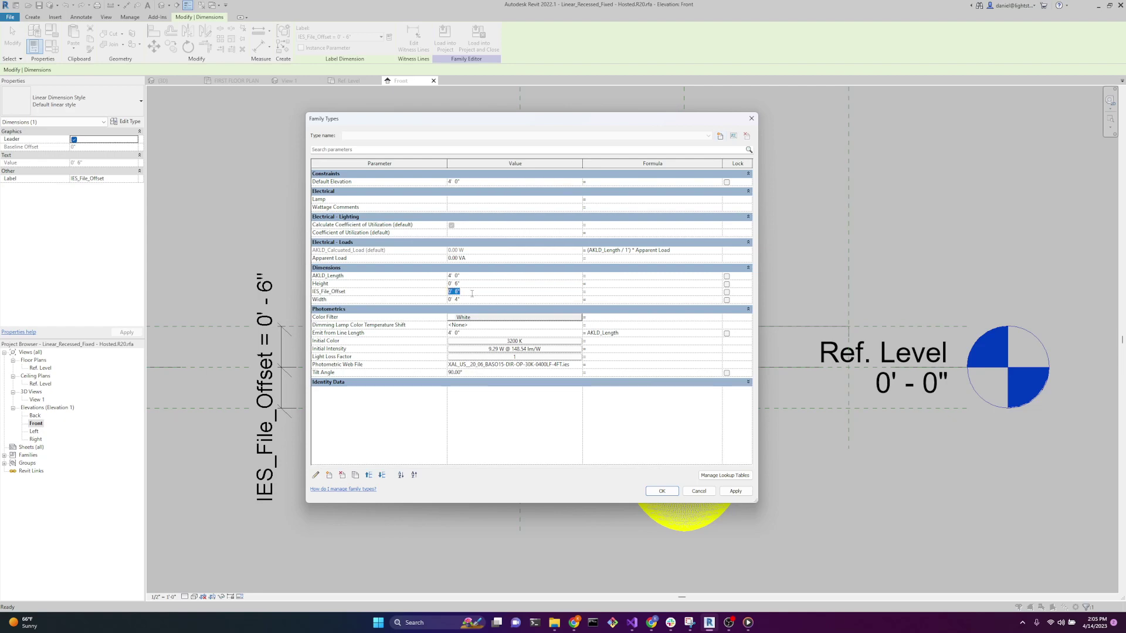
{"action": "type", "text": "1/2"}
{"action": "key", "text": "Tab"}
{"action": "left_click", "coordinate": [662, 490]}
Align the light source with the IES_File_Offset reference plane just below the Ref. Level.
{"action": "scroll", "coordinate": [727, 396], "scroll_direction": "up", "scroll_amount": 3}
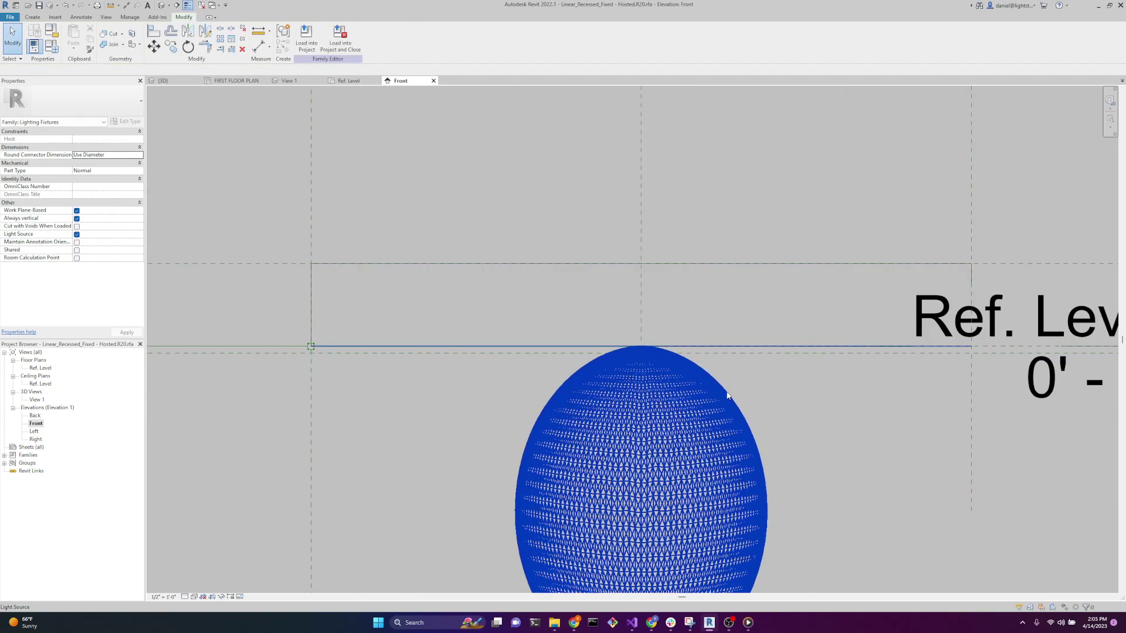
{"action": "scroll", "coordinate": [727, 396], "scroll_direction": "up", "scroll_amount": 1}
{"action": "scroll", "coordinate": [449, 390], "scroll_direction": "up", "scroll_amount": 2}
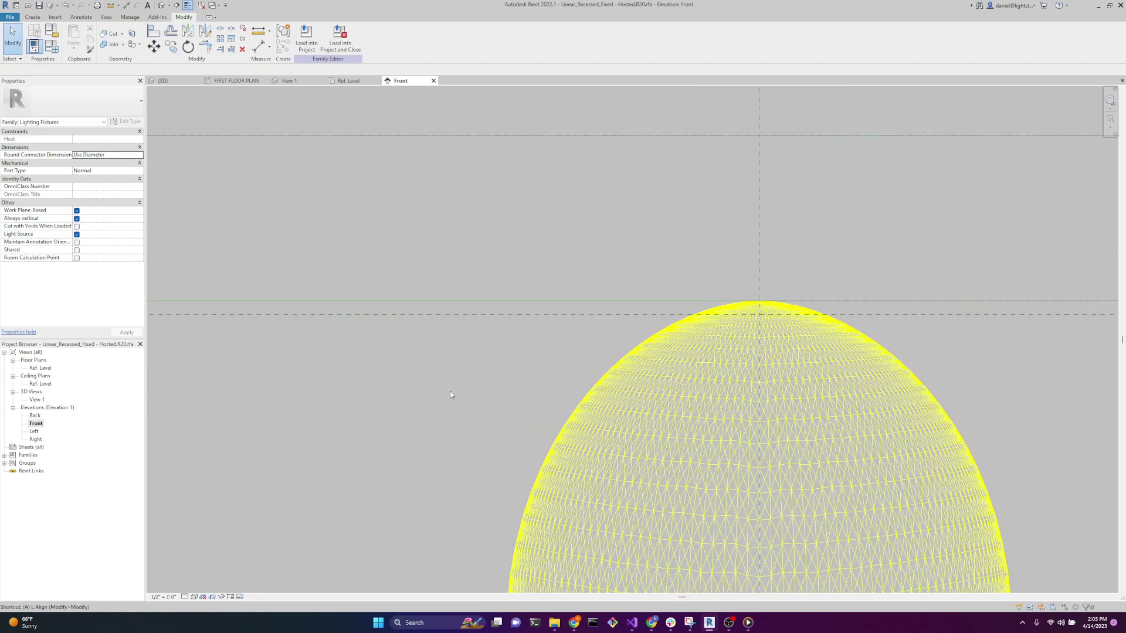
{"action": "key", "text": "a"}
{"action": "key", "text": "l"}
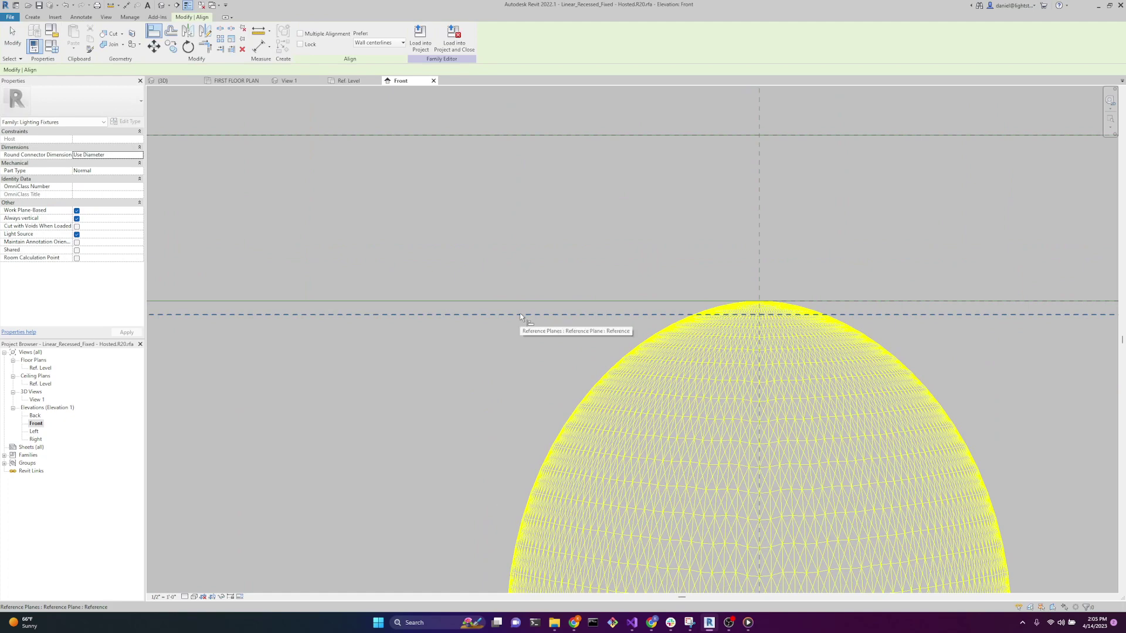
{"action": "left_click", "coordinate": [520, 316]}
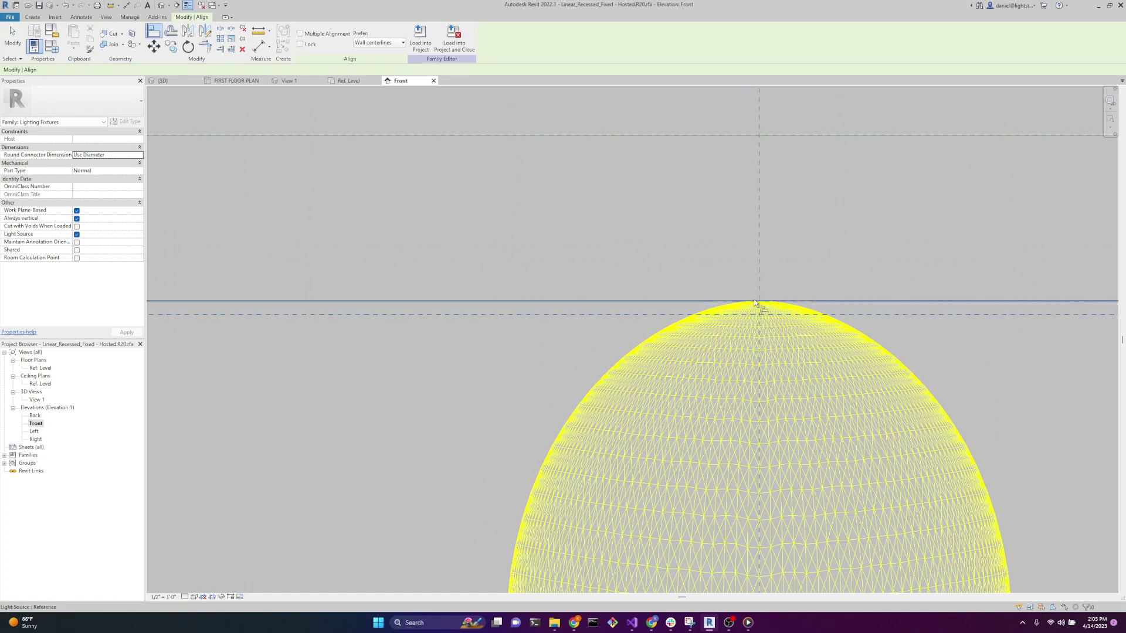
{"action": "scroll", "coordinate": [502, 346], "scroll_direction": "down", "scroll_amount": 2}
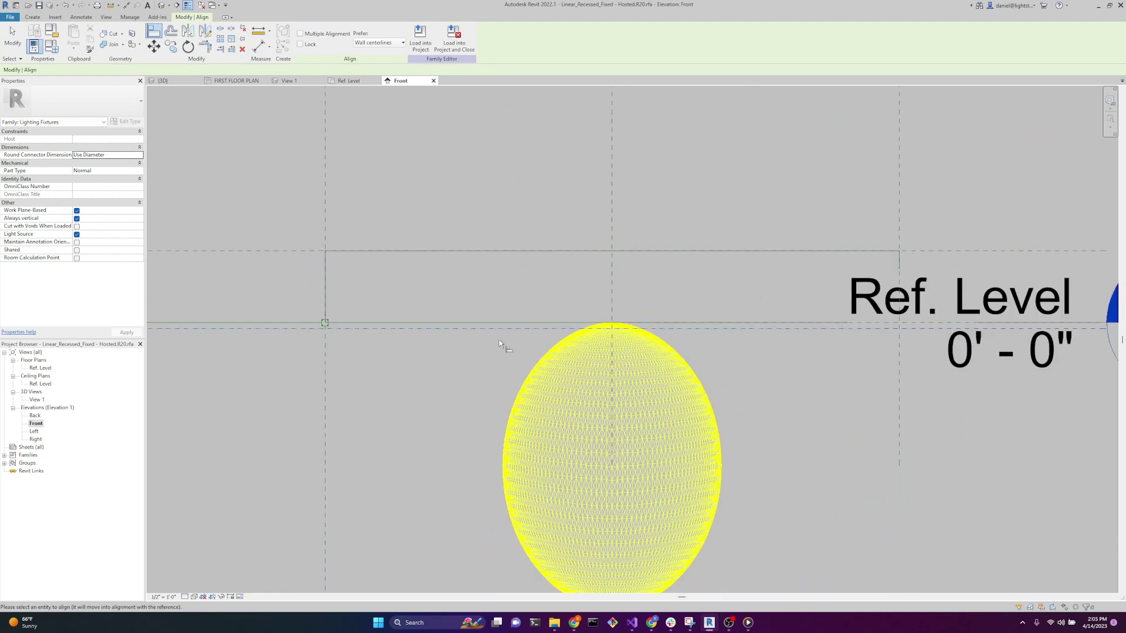
{"action": "left_click", "coordinate": [616, 327]}
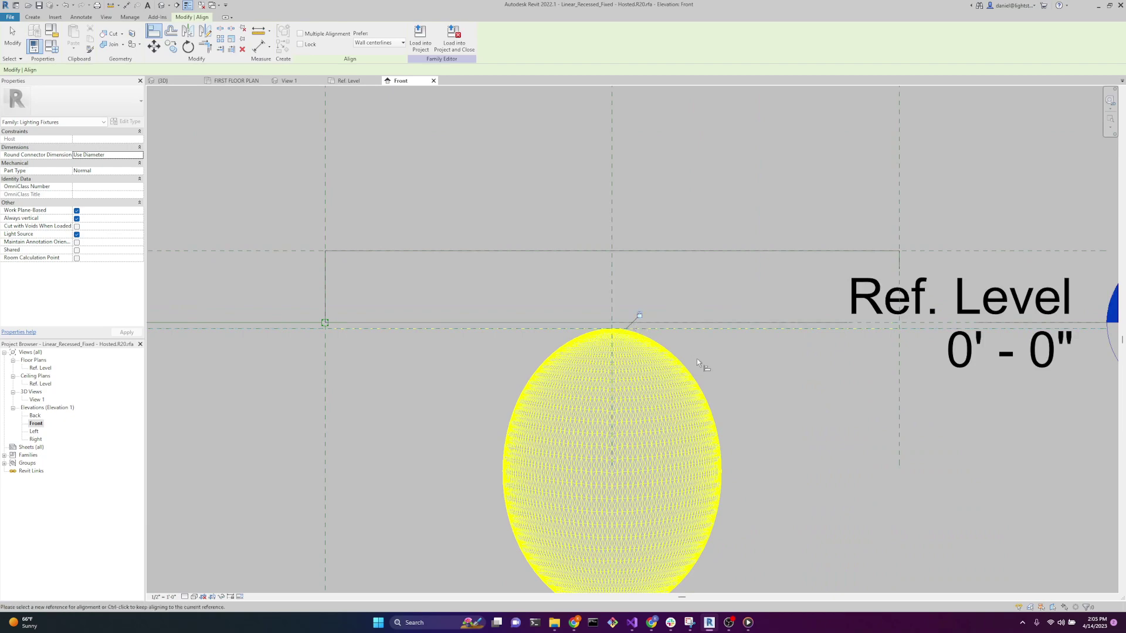
{"action": "scroll", "coordinate": [547, 387], "scroll_direction": "down", "scroll_amount": 2}
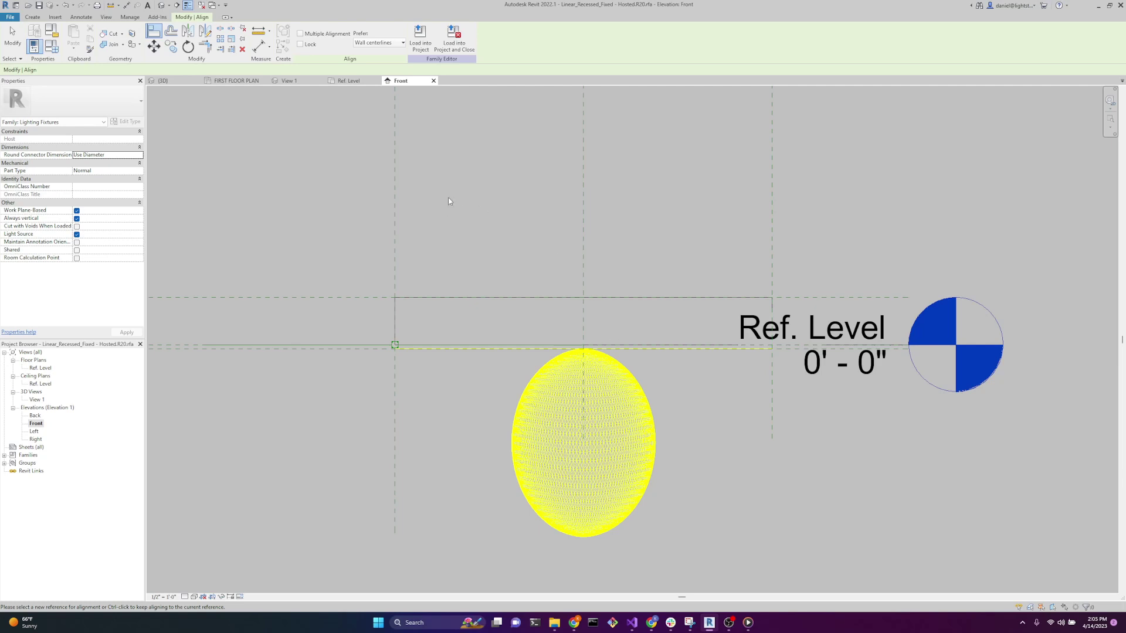
{"action": "key", "text": "Escape"}
{"action": "key", "text": "Escape"}
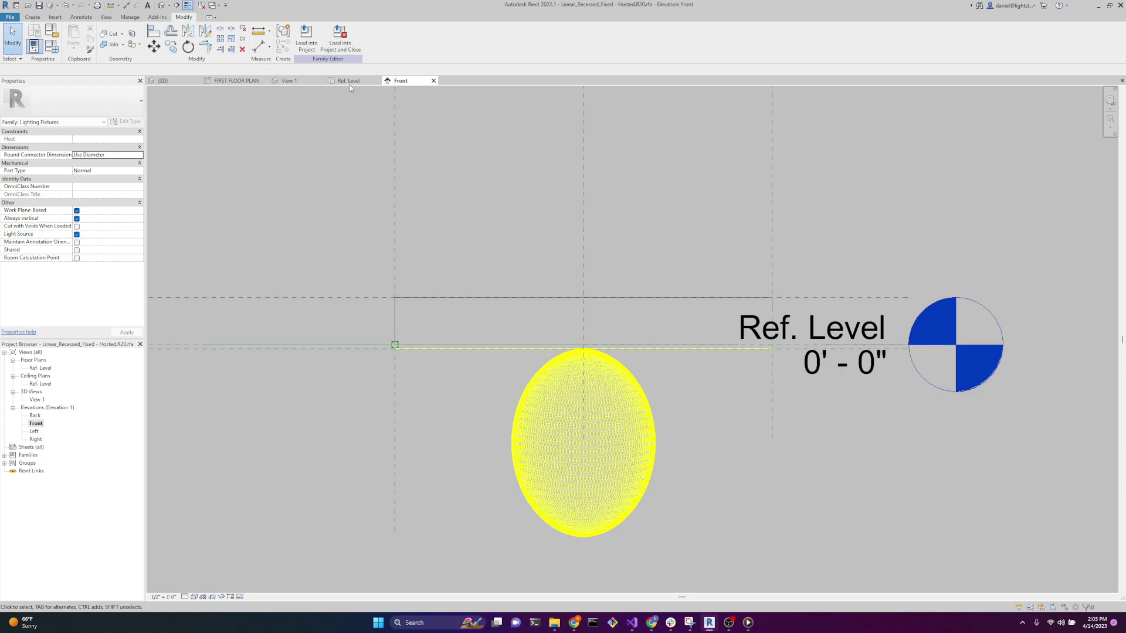
Load the fixed-length fixture family into the LightStanza training project and close the family.
{"action": "left_click", "coordinate": [332, 51]}
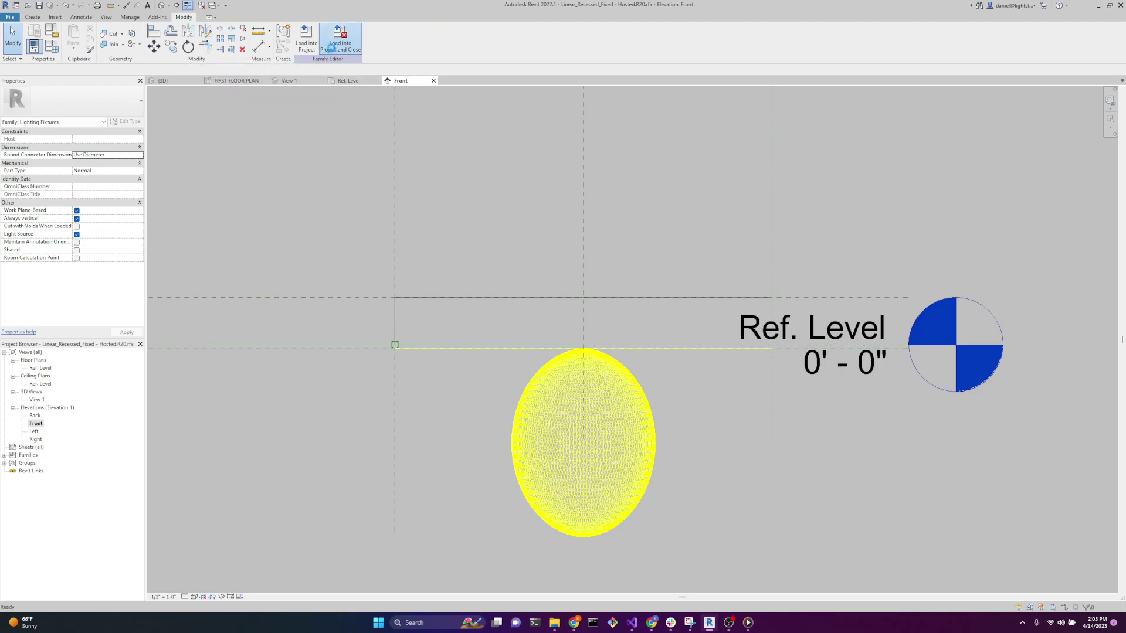
{"action": "left_click", "coordinate": [586, 319]}
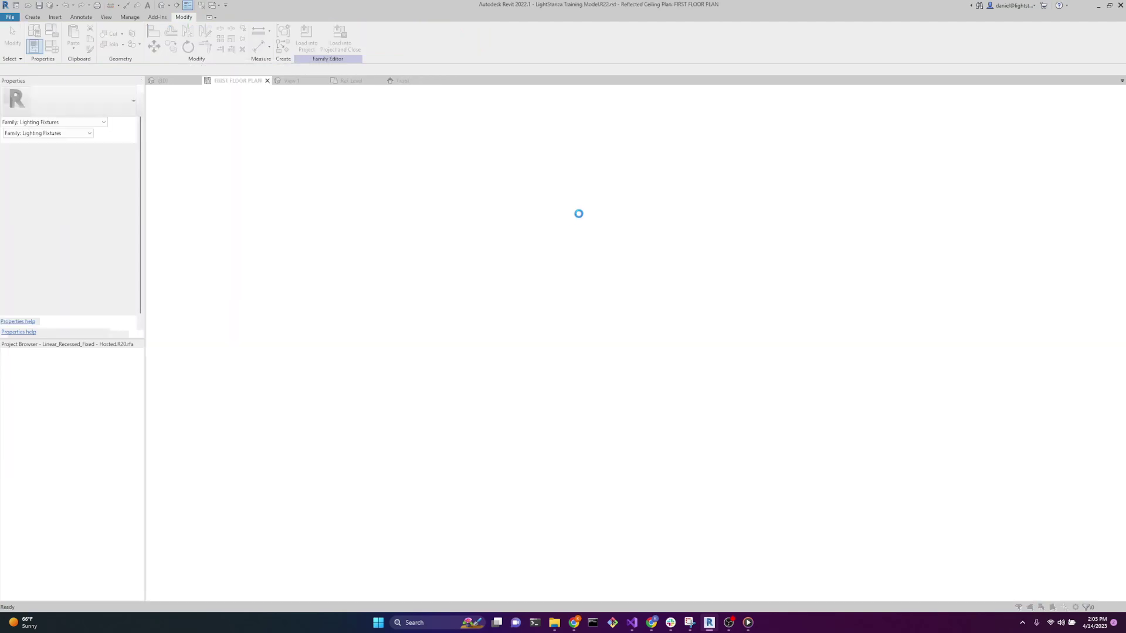
{"action": "left_click", "coordinate": [541, 309]}
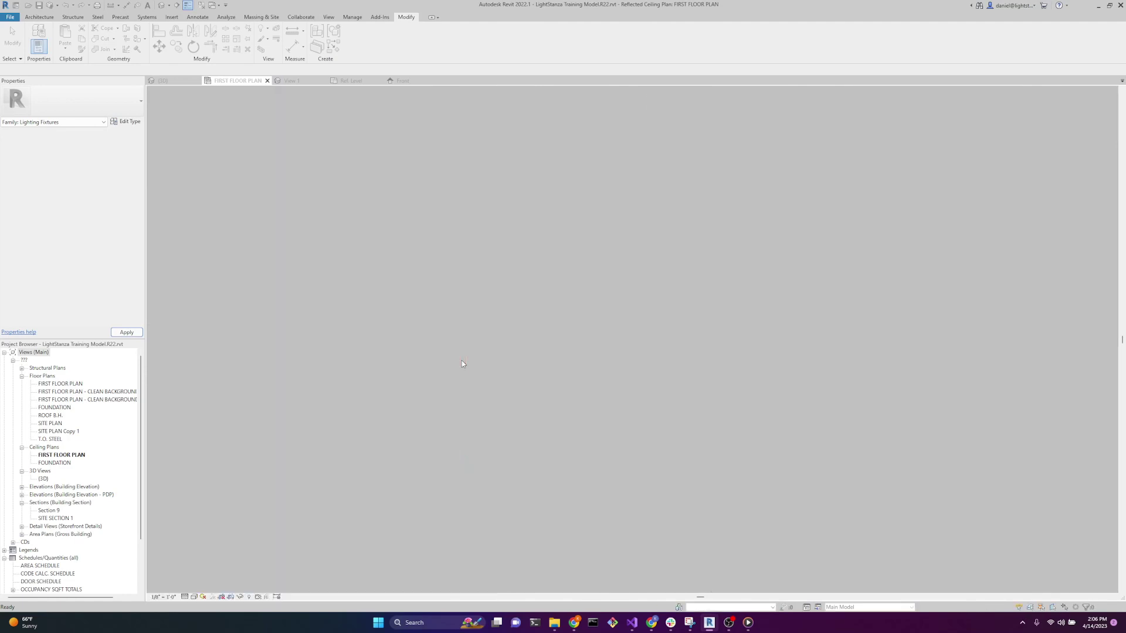
Set Emit from Line Length to 20' for the adjustable linear fixture near the corridor wall in the first floor ceiling plan.
{"action": "scroll", "coordinate": [457, 349], "scroll_direction": "down", "scroll_amount": 4}
{"action": "scroll", "coordinate": [458, 348], "scroll_direction": "down", "scroll_amount": 2}
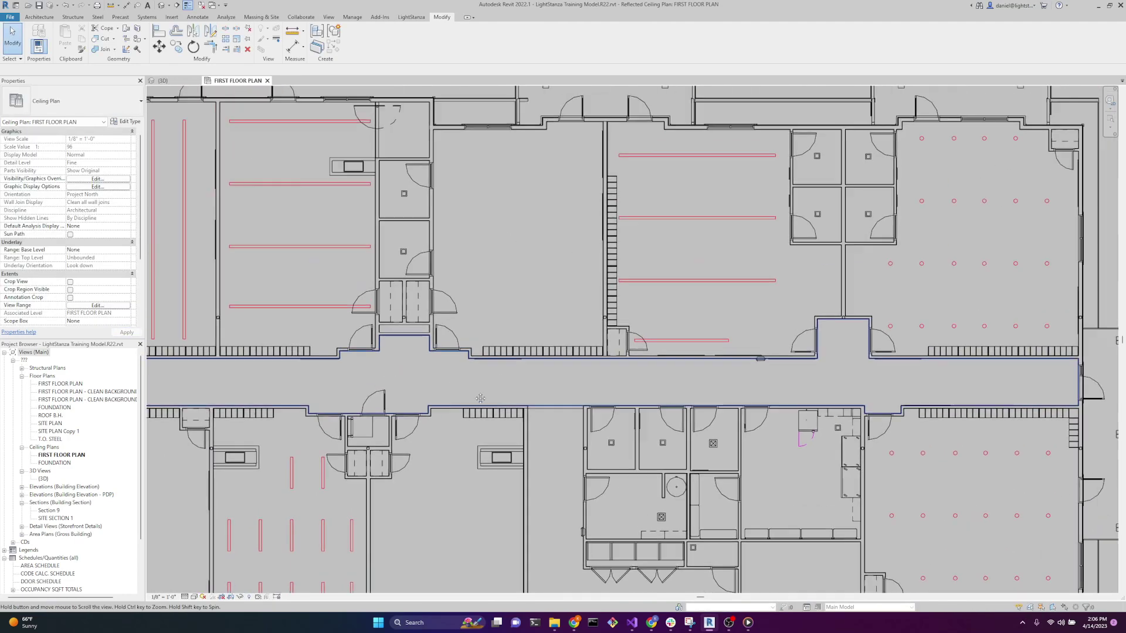
{"action": "scroll", "coordinate": [690, 280], "scroll_direction": "up", "scroll_amount": 6}
{"action": "left_click", "coordinate": [640, 420]}
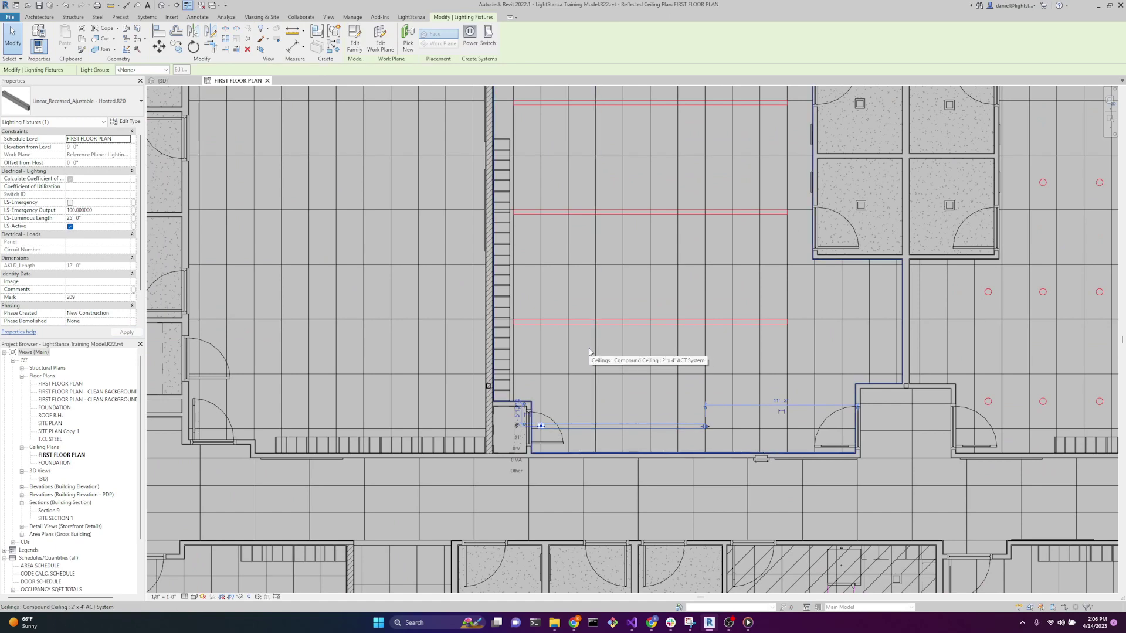
{"action": "scroll", "coordinate": [687, 403], "scroll_direction": "up", "scroll_amount": 1}
{"action": "scroll", "coordinate": [687, 405], "scroll_direction": "up", "scroll_amount": 1}
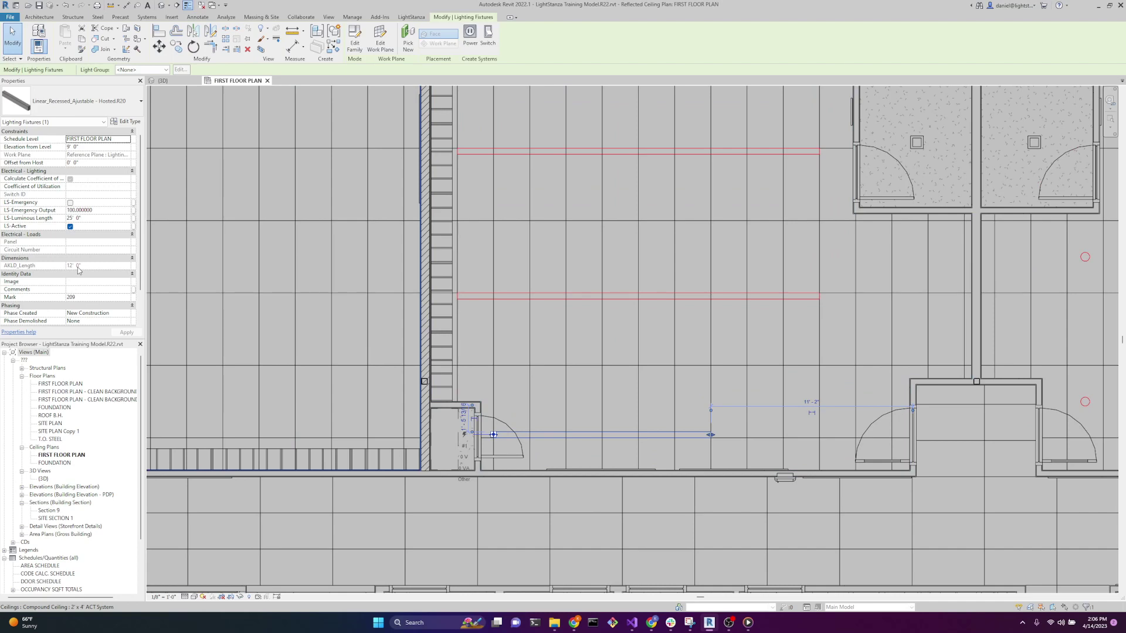
{"action": "scroll", "coordinate": [77, 274], "scroll_direction": "down", "scroll_amount": 2}
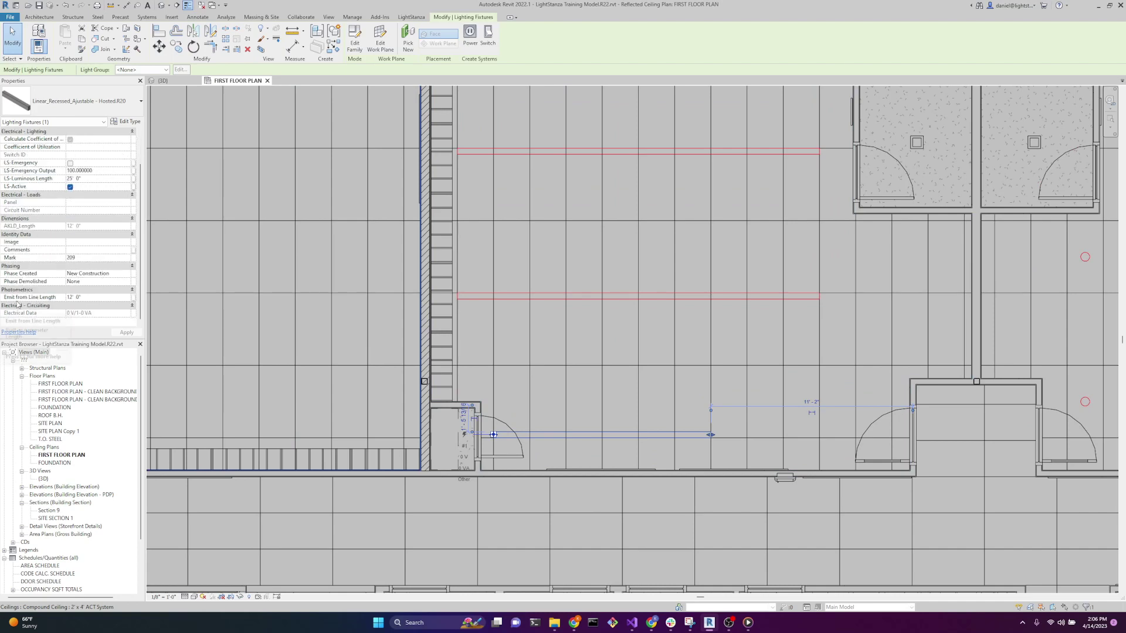
{"action": "left_click", "coordinate": [88, 298]}
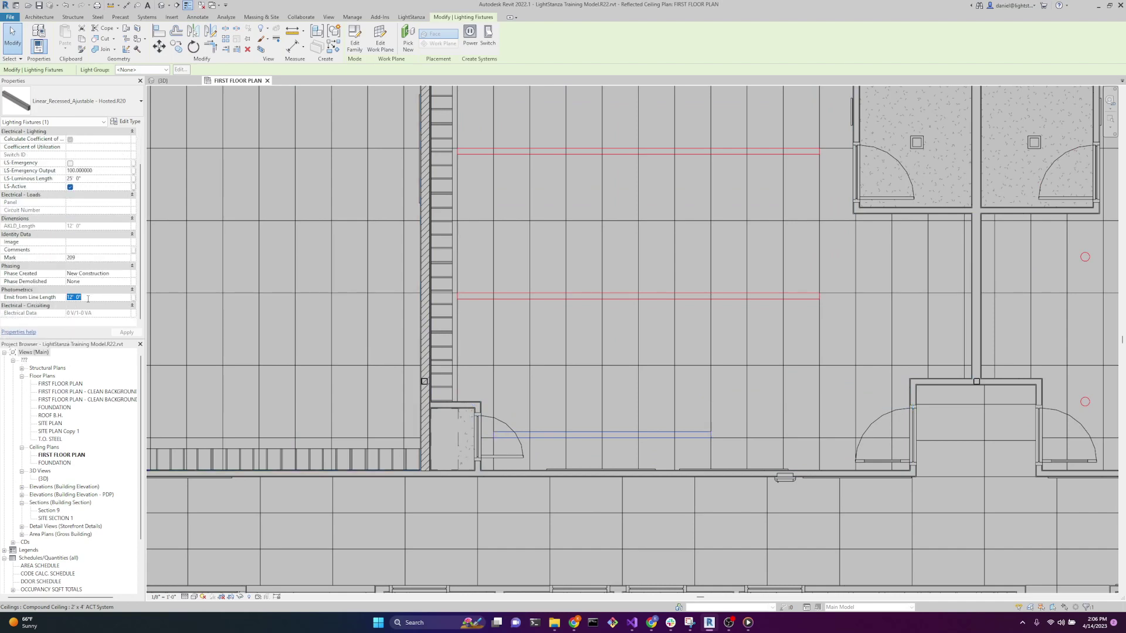
{"action": "type", "text": "20"}
{"action": "key", "text": "Return"}
{"action": "scroll", "coordinate": [597, 443], "scroll_direction": "up", "scroll_amount": 2}
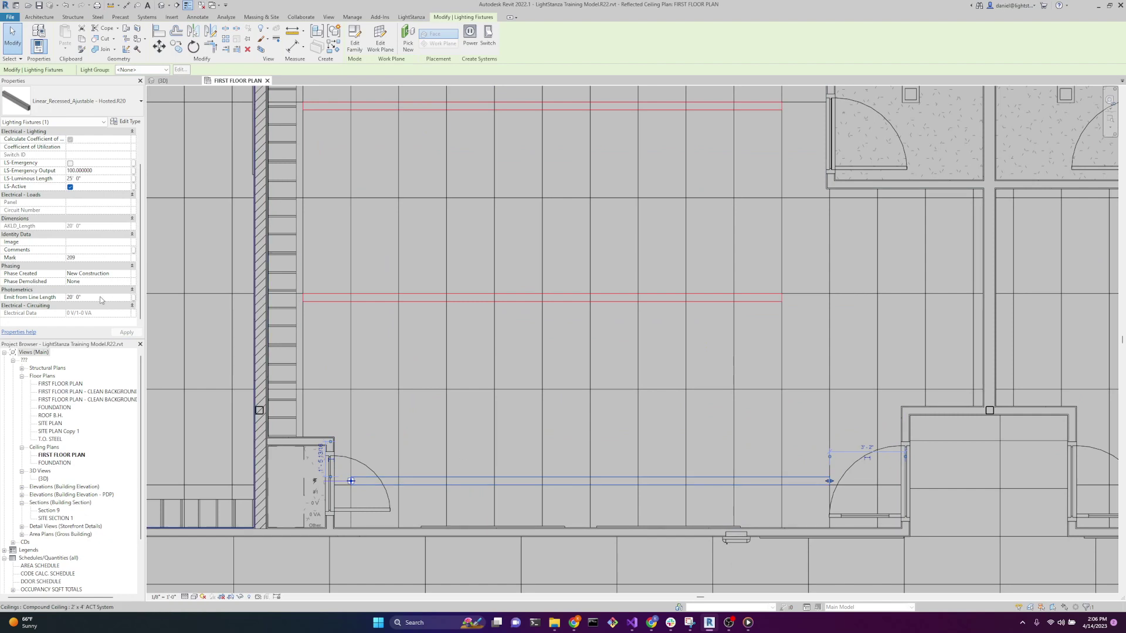
Open the adjustable fixture's family for editing and examine its length dimension in the Ref. Level floor plan.
{"action": "right_click", "coordinate": [537, 481]}
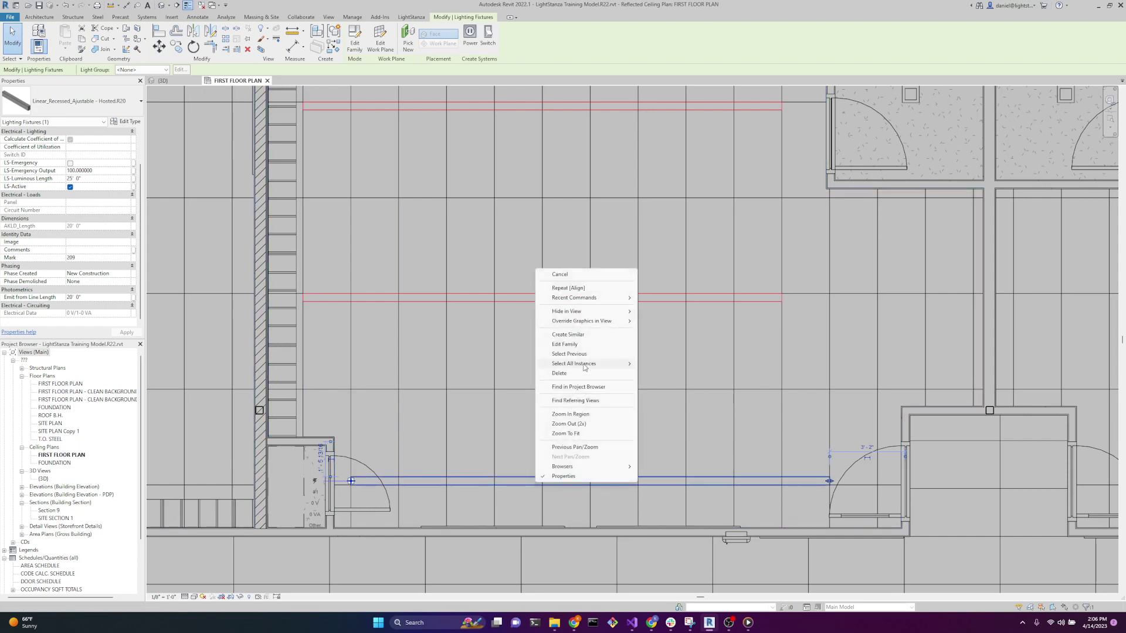
{"action": "left_click", "coordinate": [588, 346]}
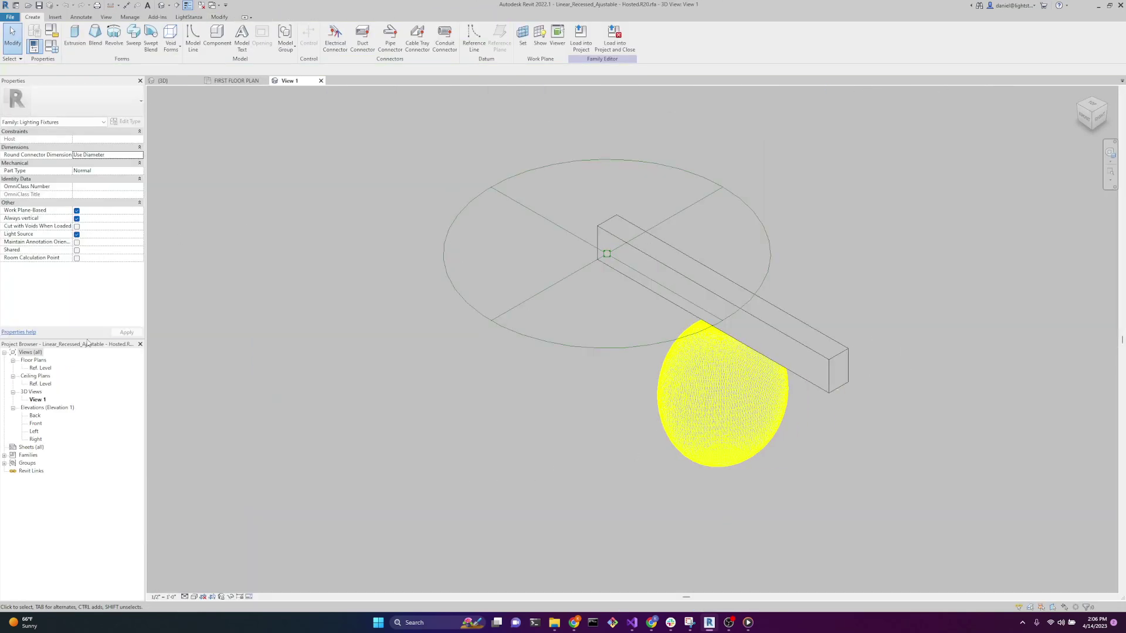
{"action": "double_click", "coordinate": [39, 368]}
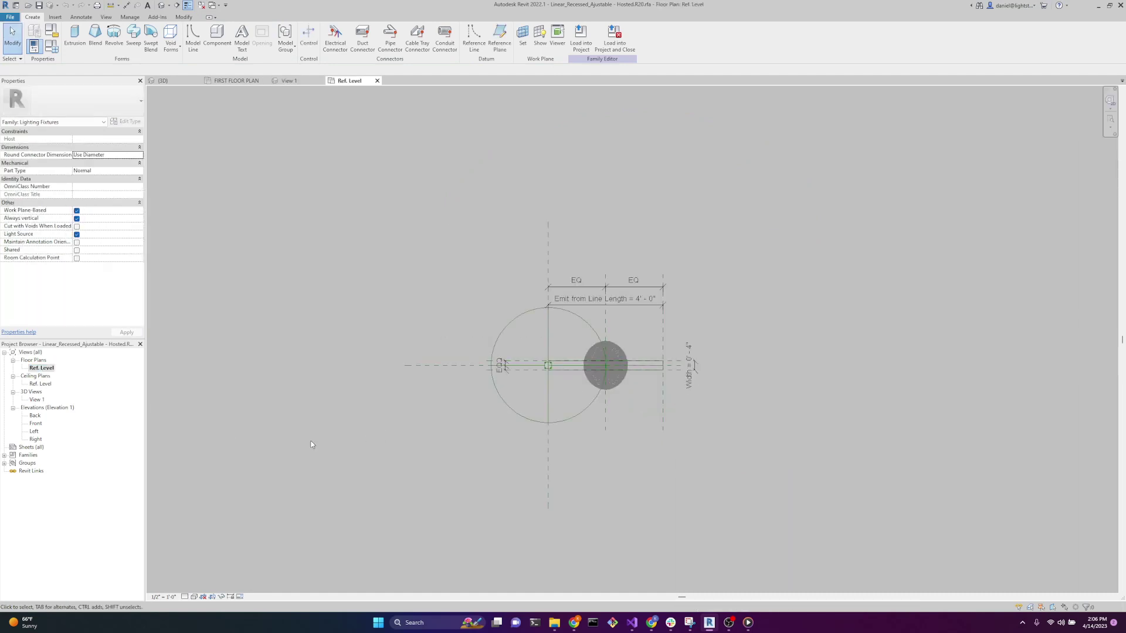
{"action": "scroll", "coordinate": [577, 385], "scroll_direction": "up", "scroll_amount": 4}
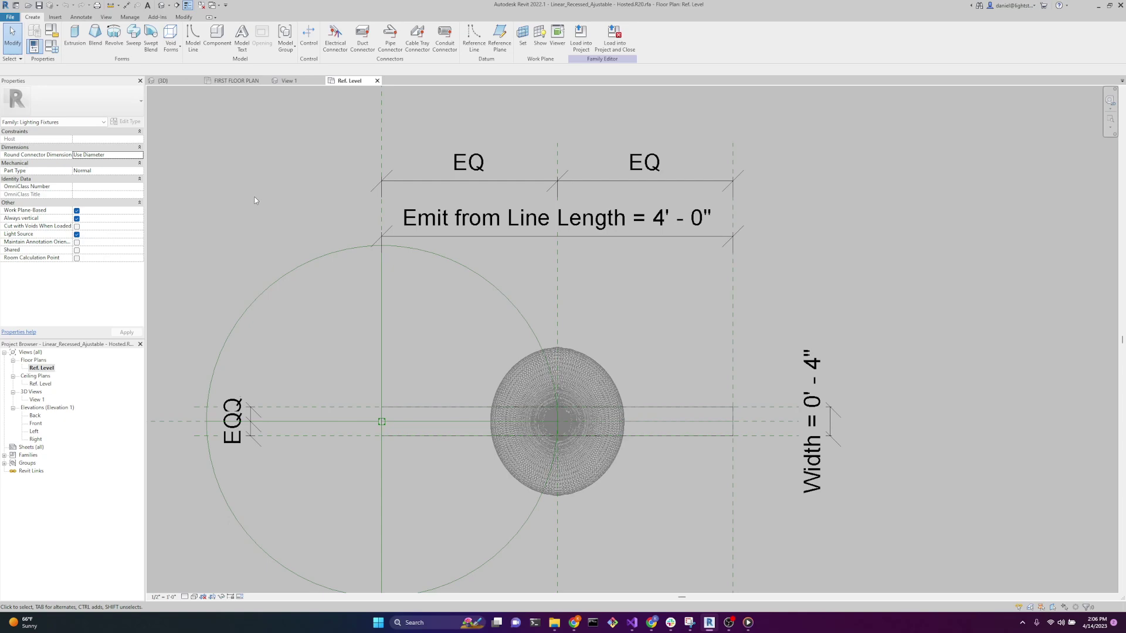
Examine the parameter properties of Emit from Line Length and its link to AKLD_Length in the family type parameters.
{"action": "left_click", "coordinate": [52, 46]}
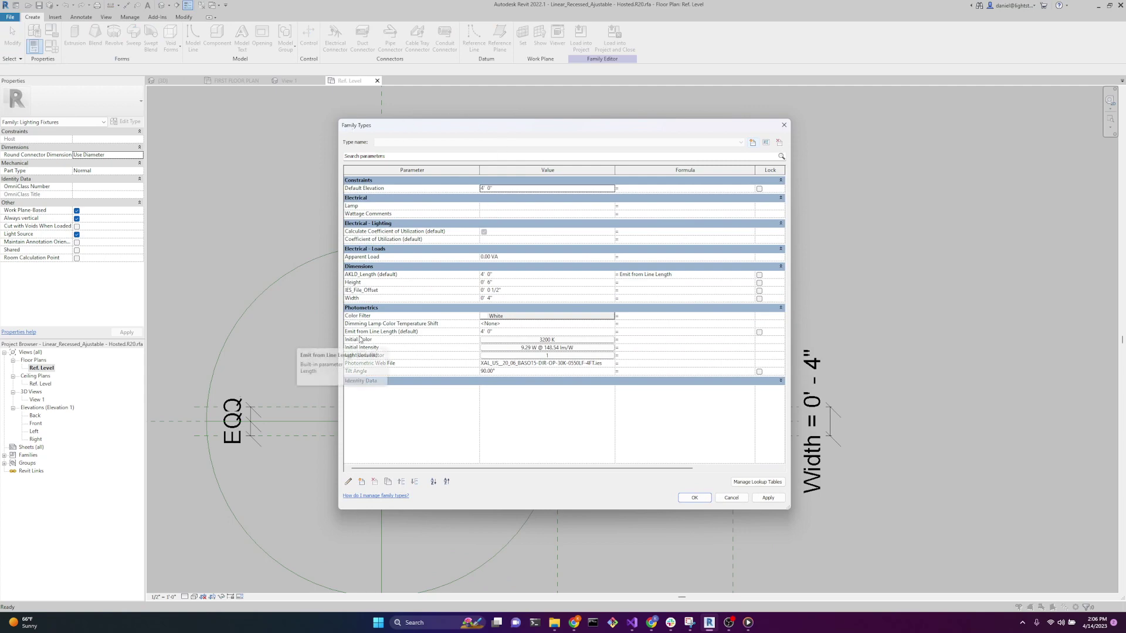
{"action": "left_click", "coordinate": [429, 337]}
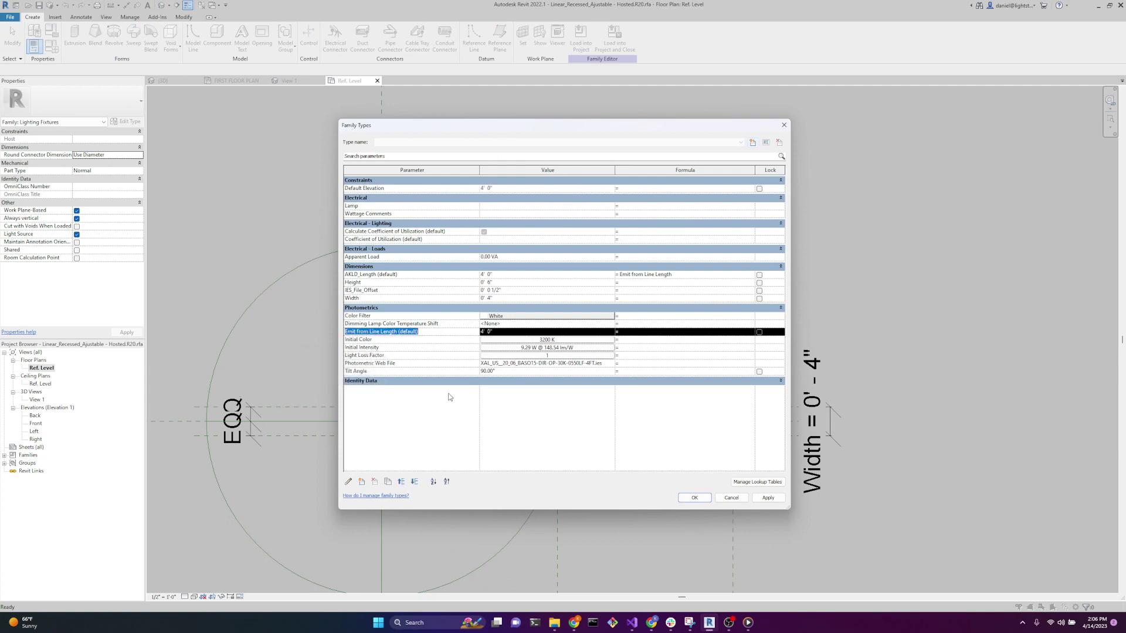
{"action": "left_click", "coordinate": [348, 482]}
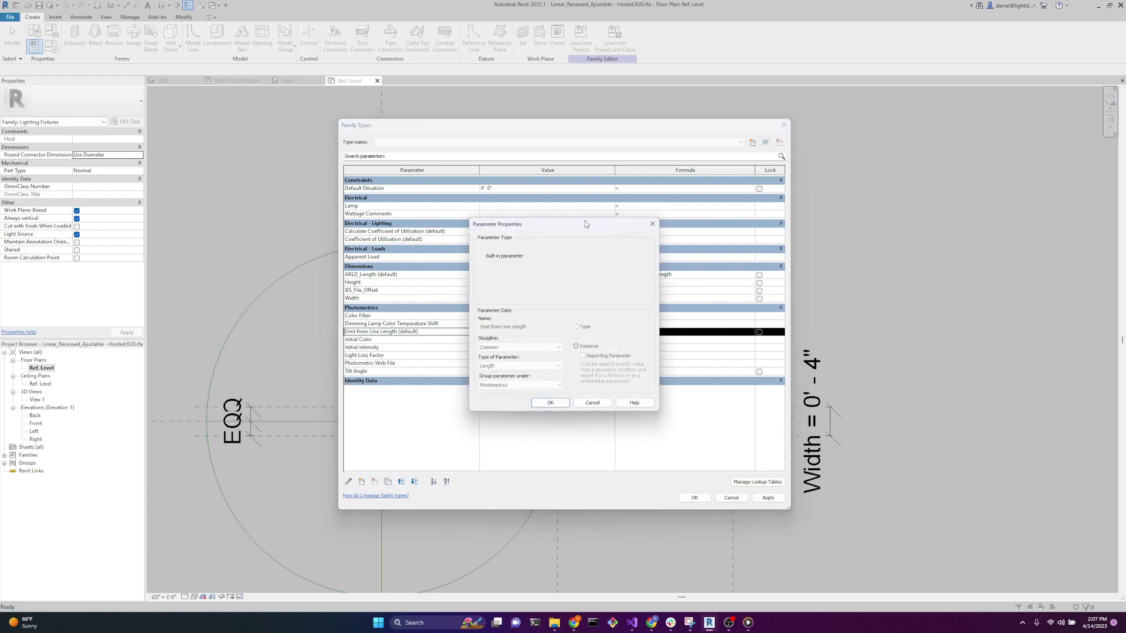
{"action": "left_click_drag", "start_coordinate": [585, 225], "coordinate": [282, 183]}
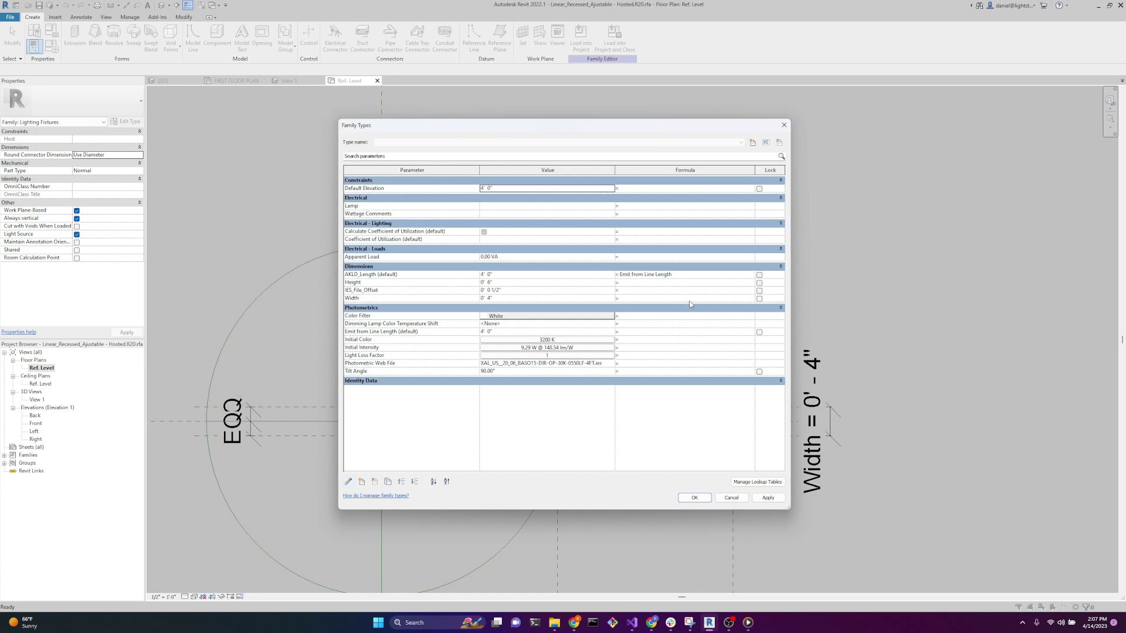
{"action": "left_click", "coordinate": [694, 497]}
{"action": "scroll", "coordinate": [622, 440], "scroll_direction": "up", "scroll_amount": 2}
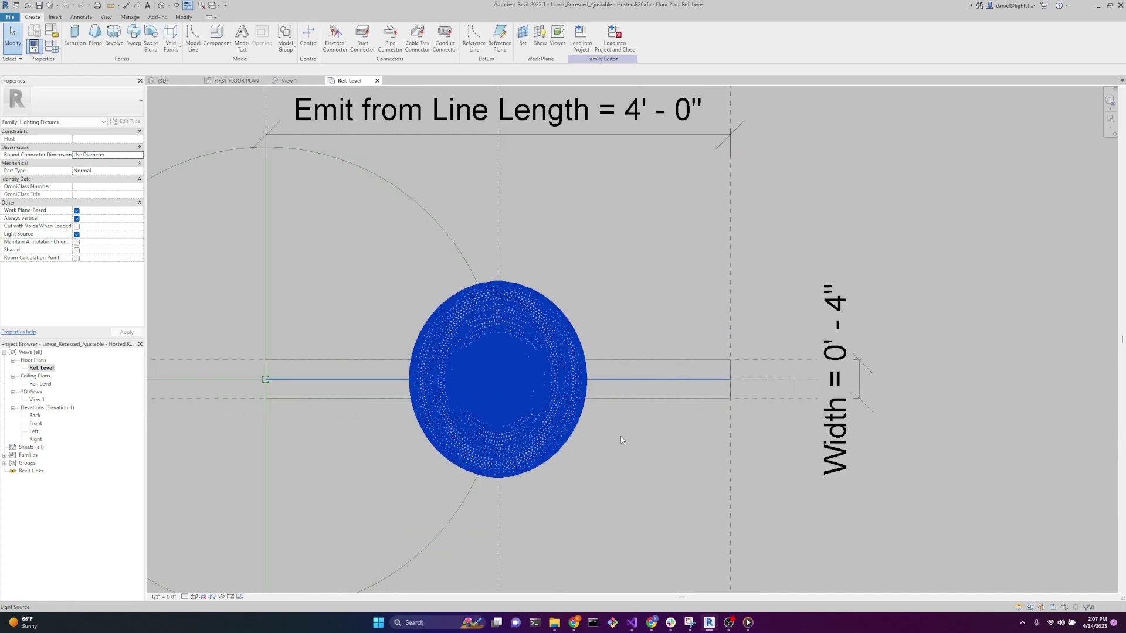
Delete the Emit from Line Length dimension above the fixture in the Ref. Level floor plan.
{"action": "left_click", "coordinate": [558, 326]}
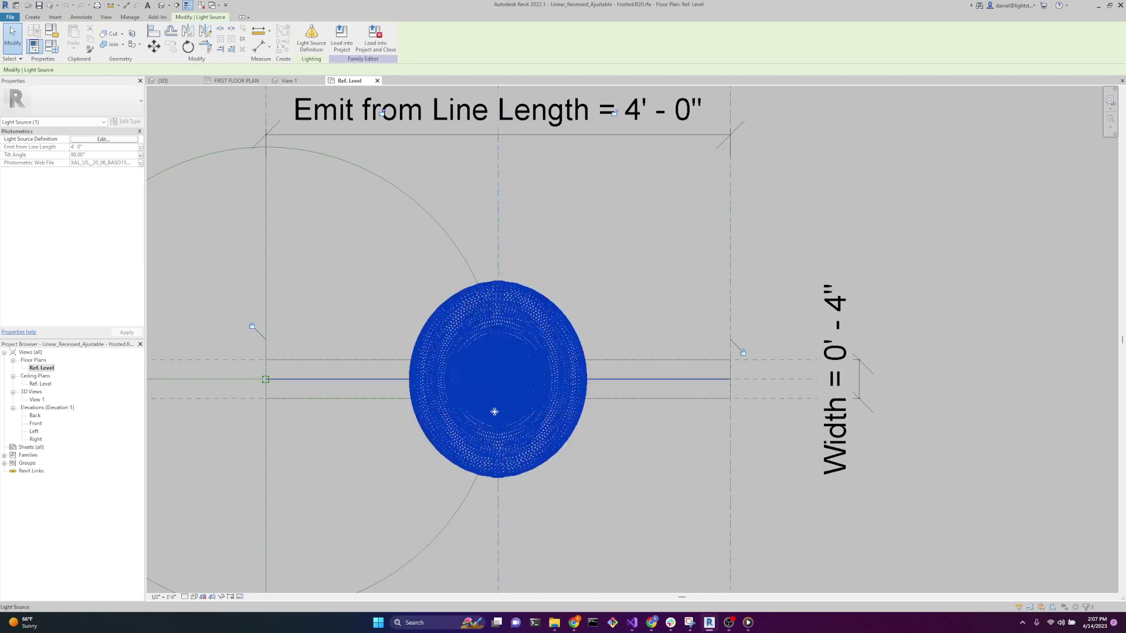
{"action": "scroll", "coordinate": [478, 457], "scroll_direction": "down", "scroll_amount": 3}
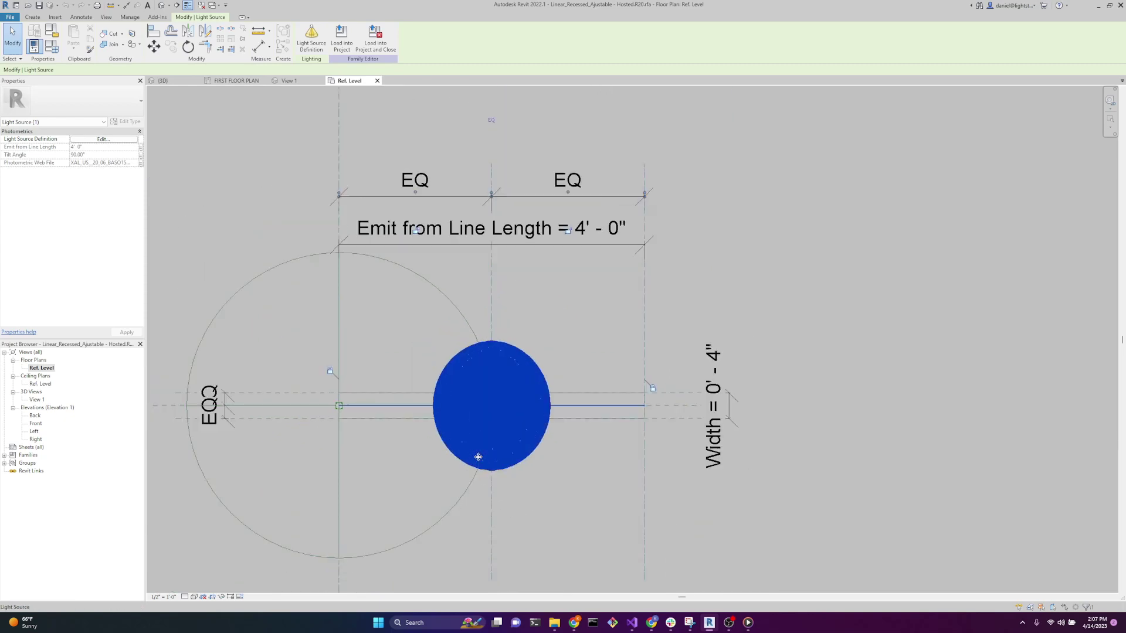
{"action": "left_click", "coordinate": [566, 246]}
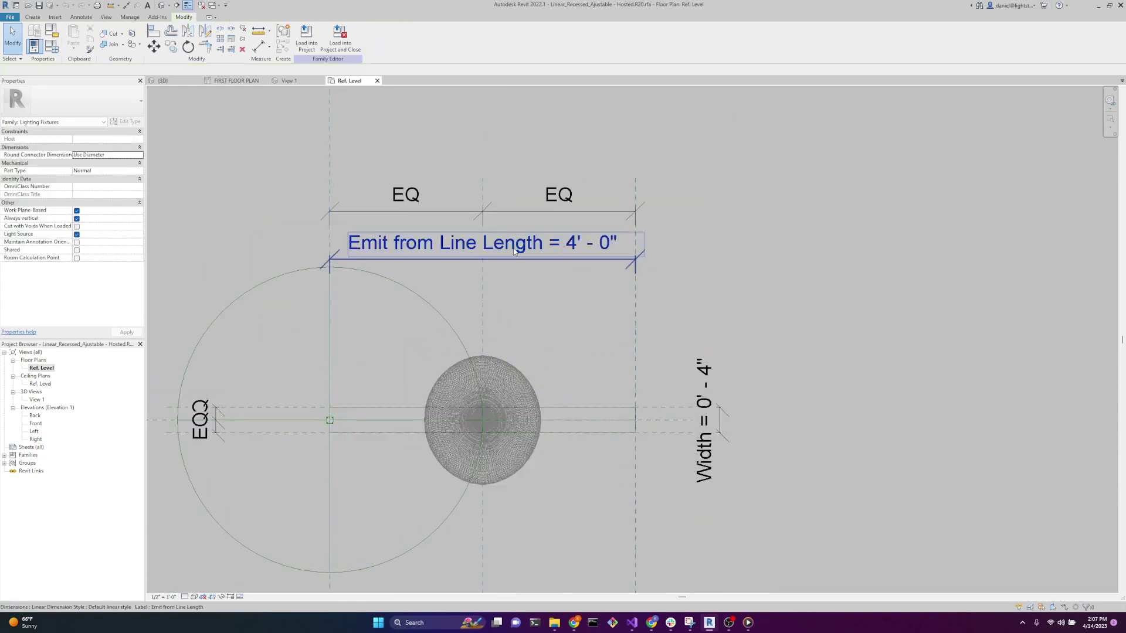
{"action": "left_click", "coordinate": [584, 306]}
{"action": "scroll", "coordinate": [542, 306], "scroll_direction": "down", "scroll_amount": 1}
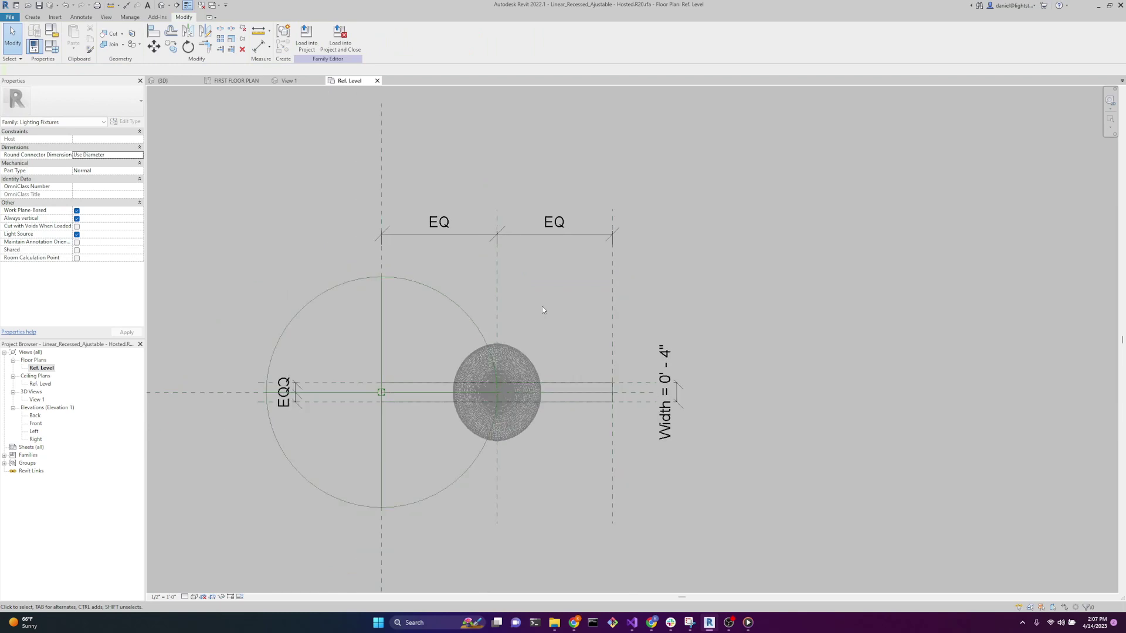
{"action": "scroll", "coordinate": [542, 306], "scroll_direction": "up", "scroll_amount": 2}
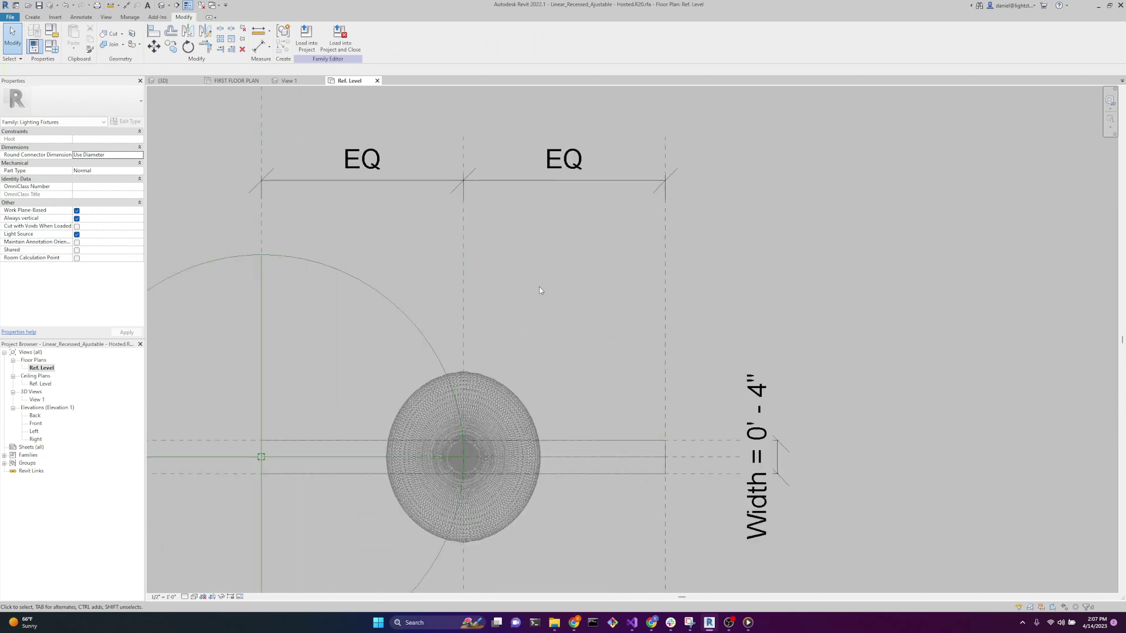
{"action": "scroll", "coordinate": [454, 262], "scroll_direction": "down", "scroll_amount": 3}
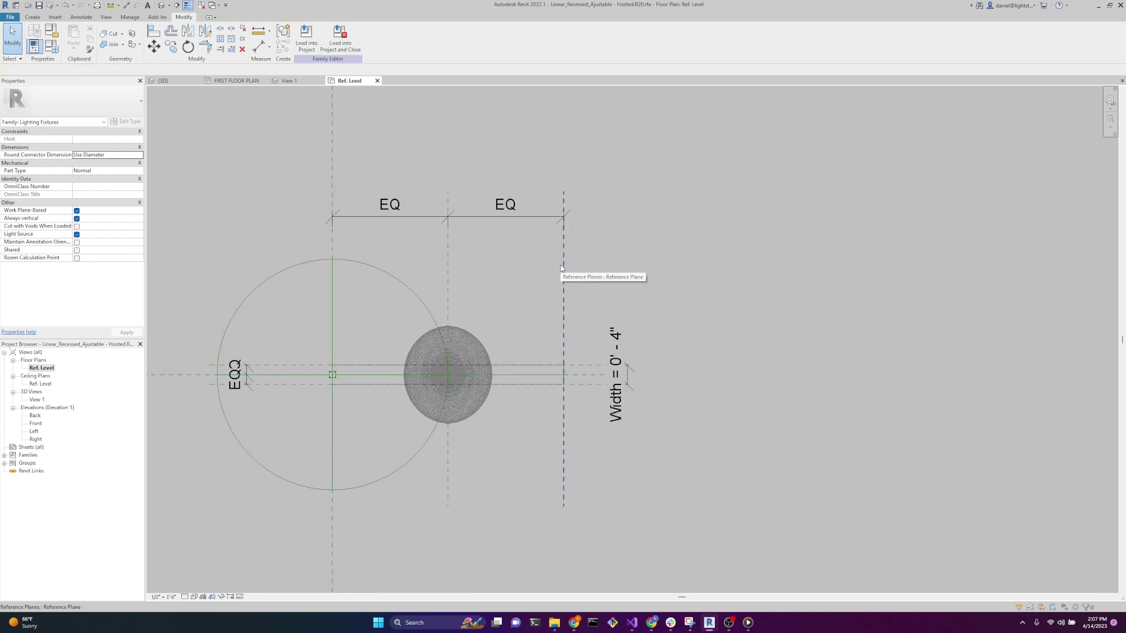
{"action": "scroll", "coordinate": [438, 258], "scroll_direction": "up", "scroll_amount": 3}
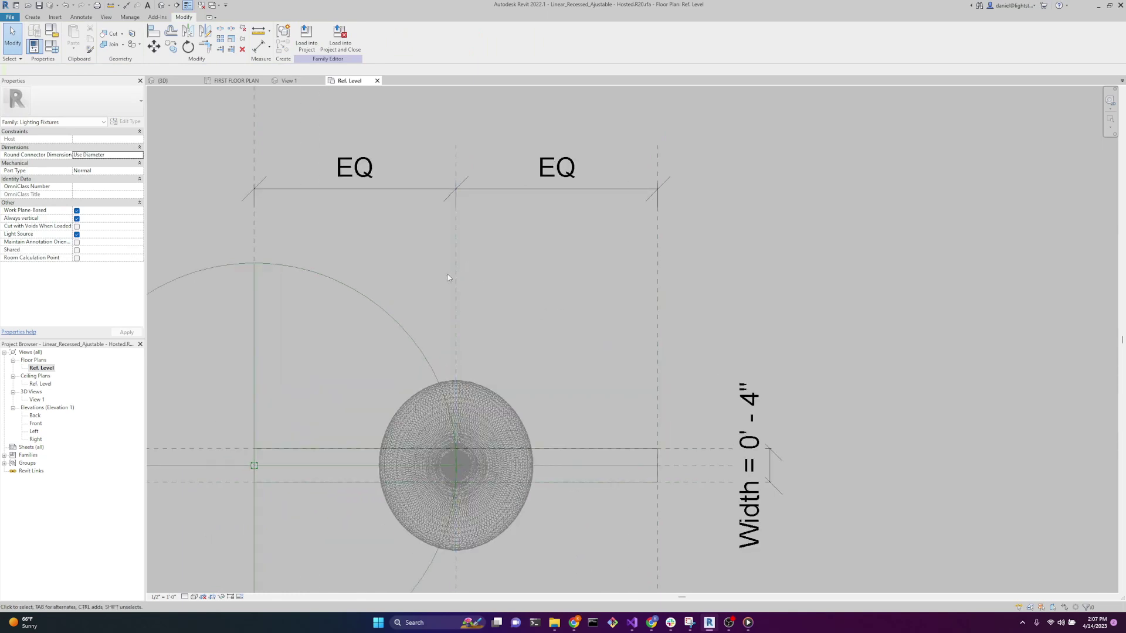
Place an aligned dimension below the EQ dimensions, between the reference planes at the fixture's two ends.
{"action": "key", "text": "d"}
{"action": "key", "text": "i"}
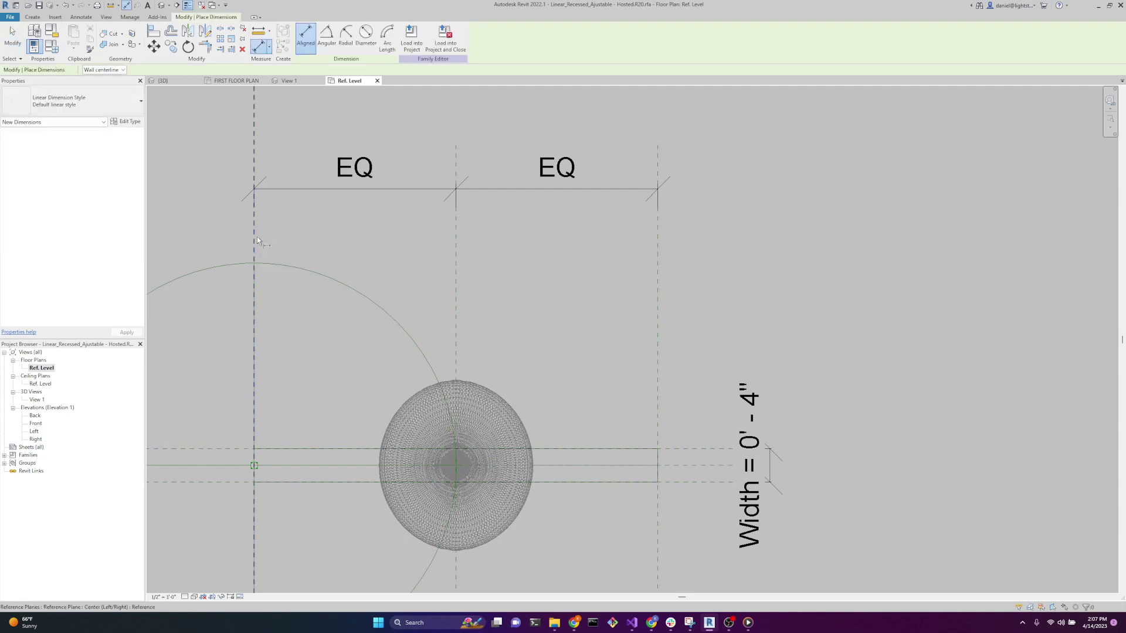
{"action": "left_click", "coordinate": [257, 237]}
{"action": "left_click", "coordinate": [655, 251]}
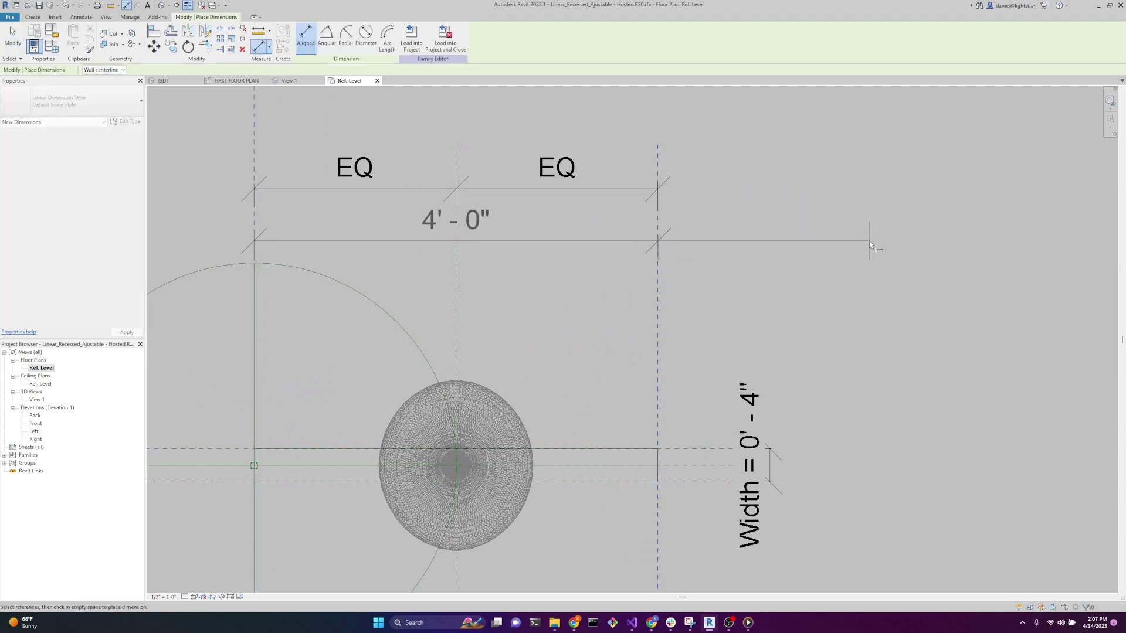
{"action": "left_click", "coordinate": [869, 241]}
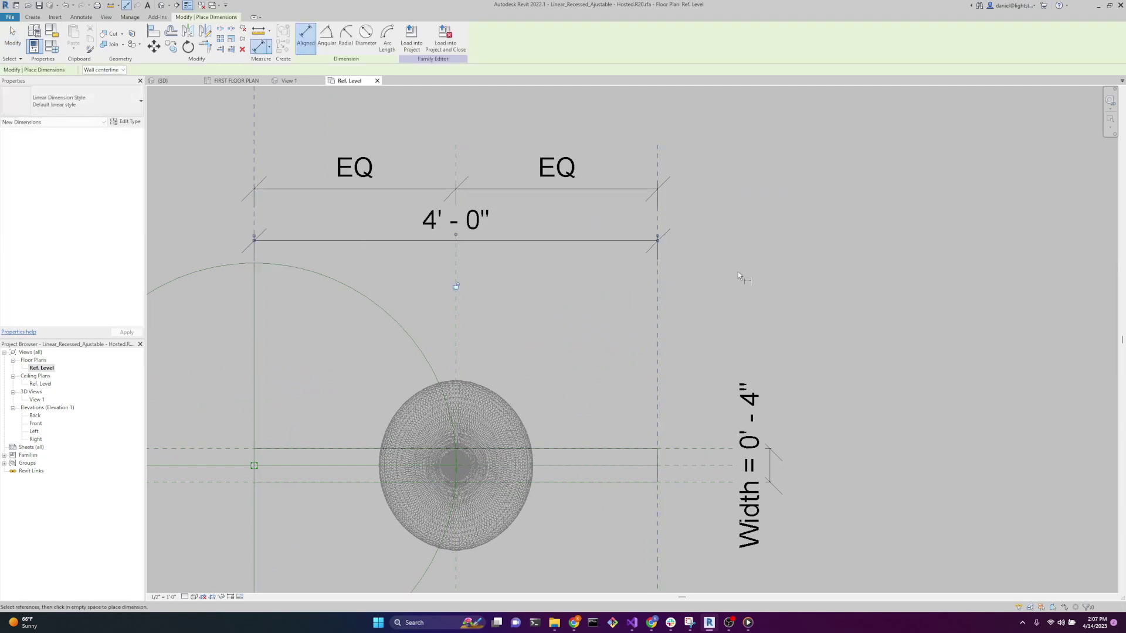
{"action": "key", "text": "Escape"}
Label the new overall length dimension with the Emit from Line Length parameter.
{"action": "left_click", "coordinate": [508, 239]}
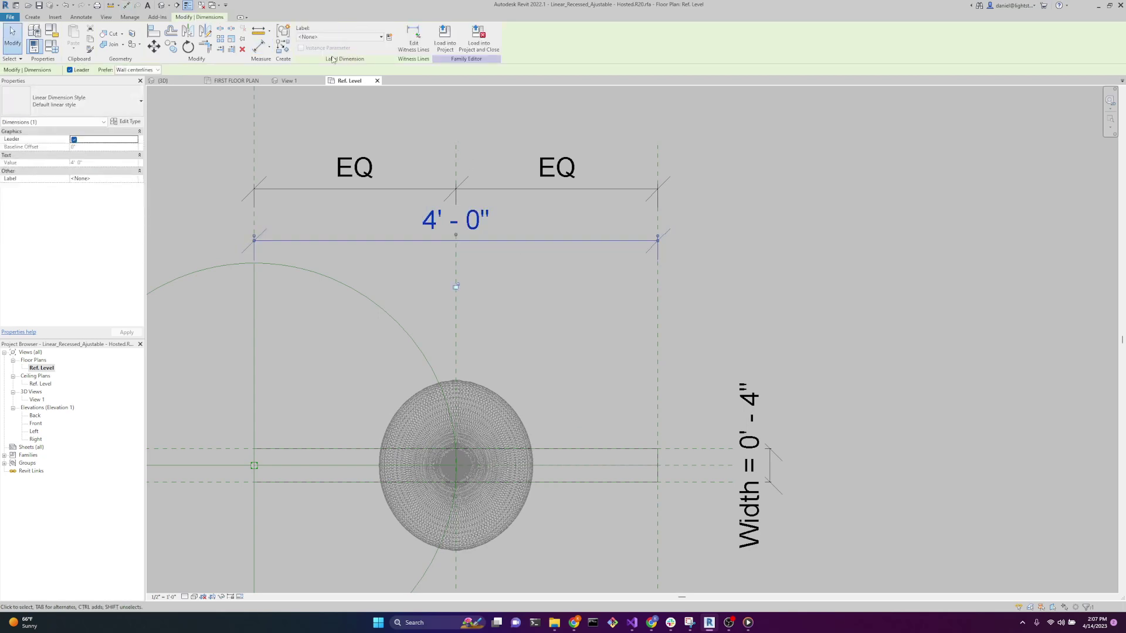
{"action": "left_click", "coordinate": [340, 37]}
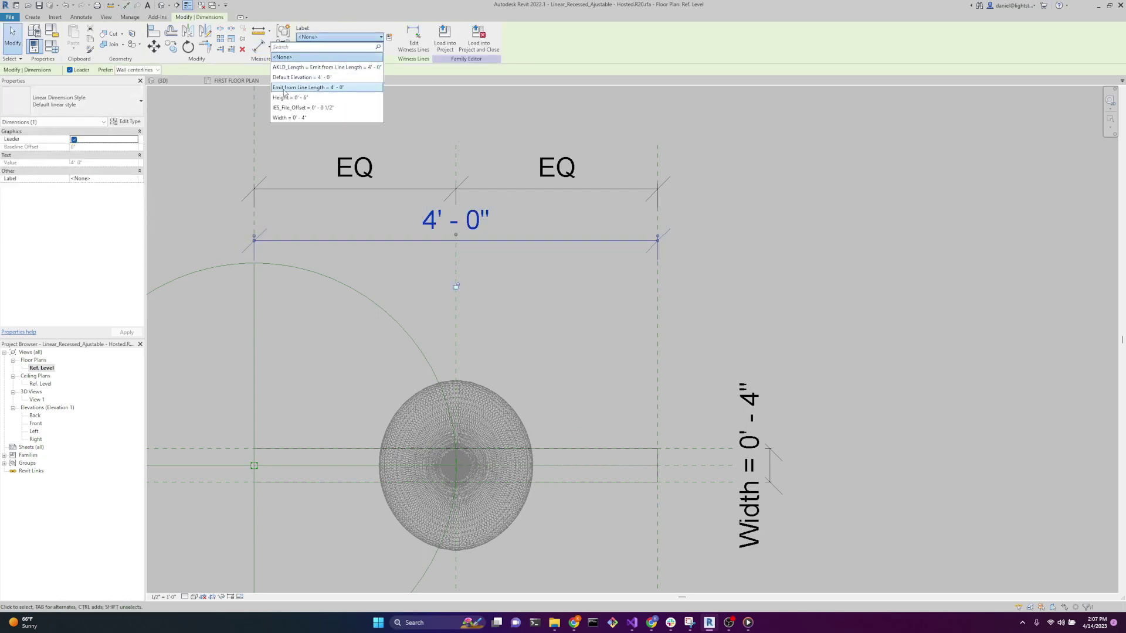
{"action": "left_click", "coordinate": [340, 88]}
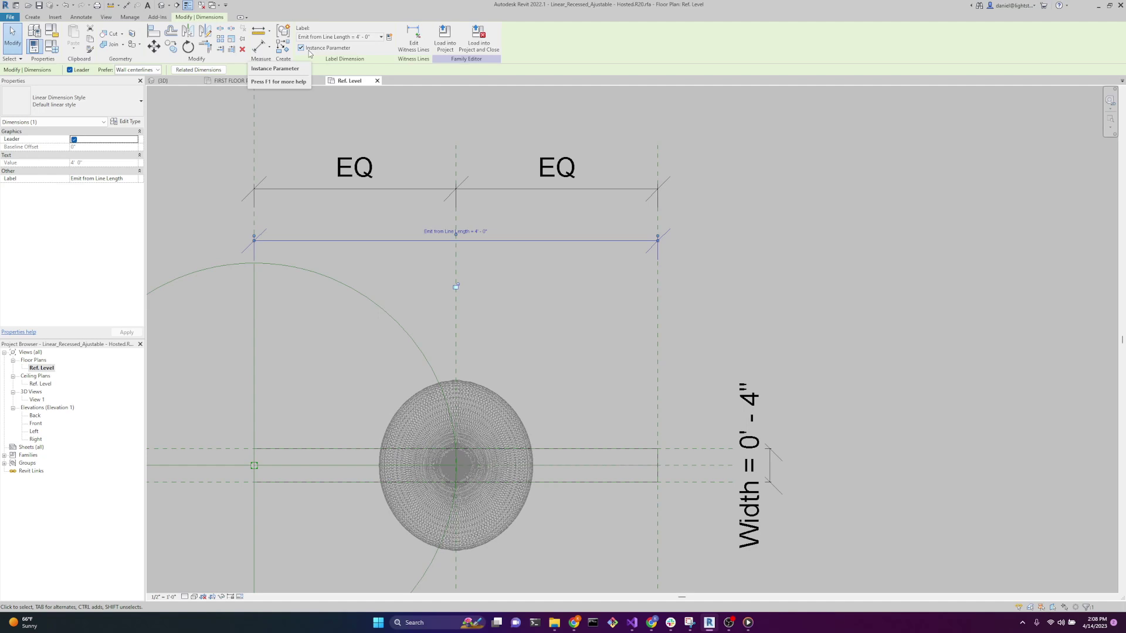
{"action": "left_click", "coordinate": [385, 38]}
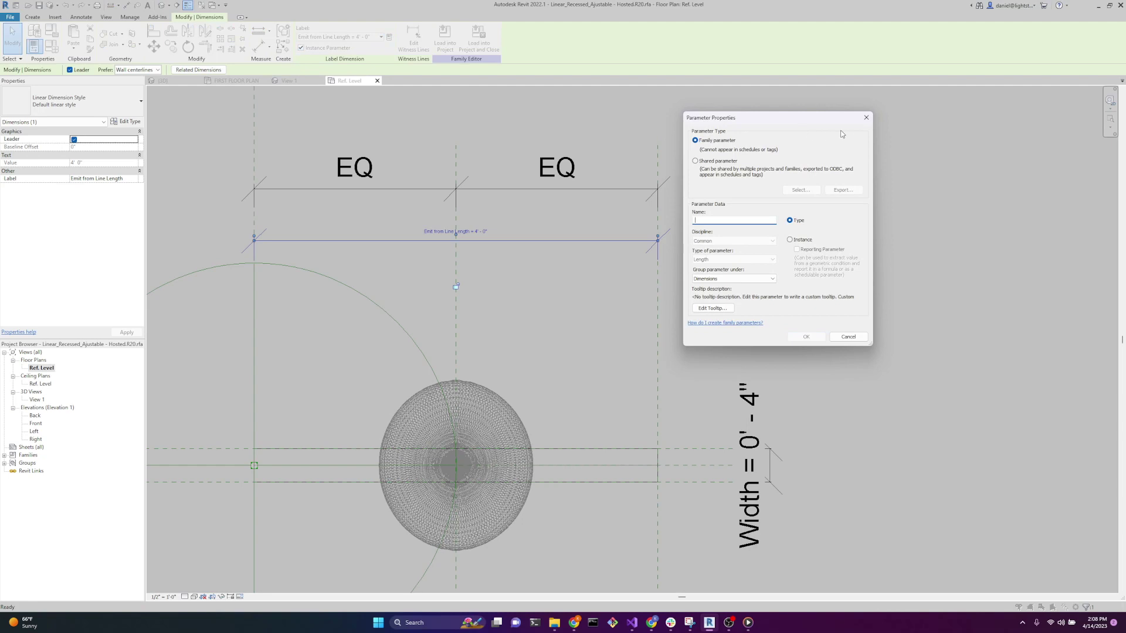
{"action": "left_click", "coordinate": [866, 118]}
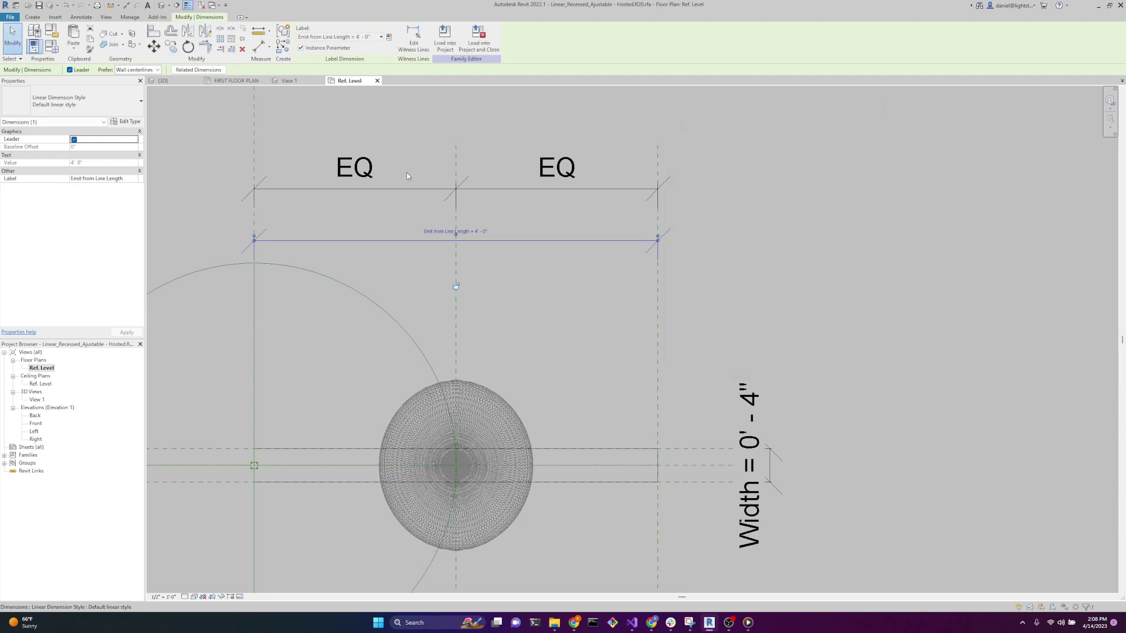
{"action": "left_click", "coordinate": [376, 120]}
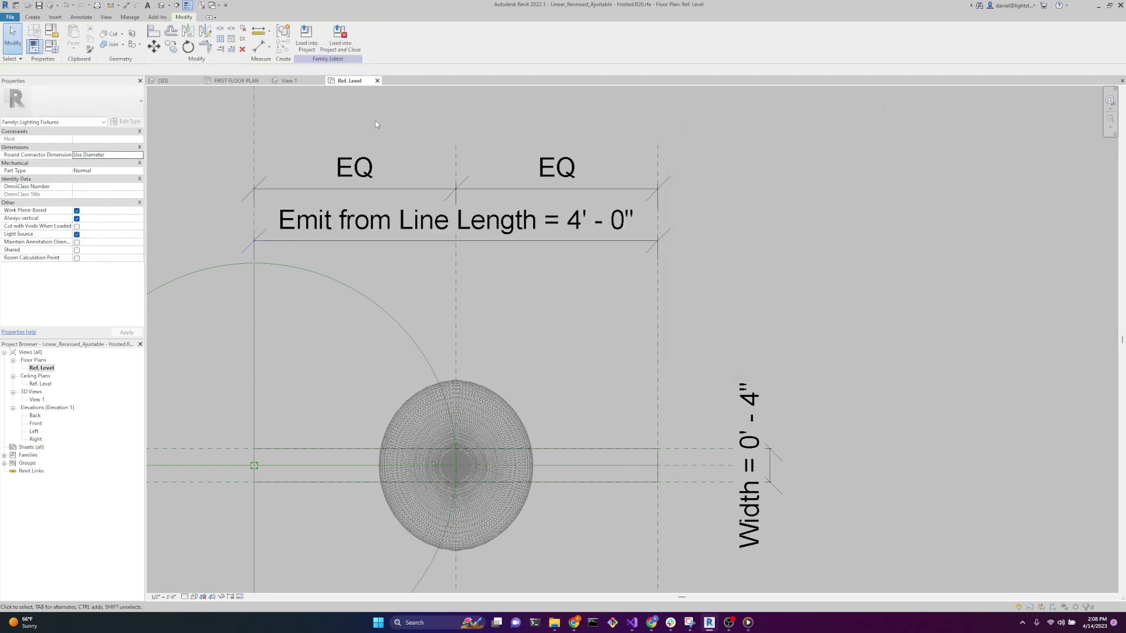
Test the fixture by setting Emit from Line Length to 7' in the family types, and undo the change.
{"action": "left_click", "coordinate": [34, 46]}
{"action": "left_click_drag", "start_coordinate": [375, 125], "coordinate": [609, 79]}
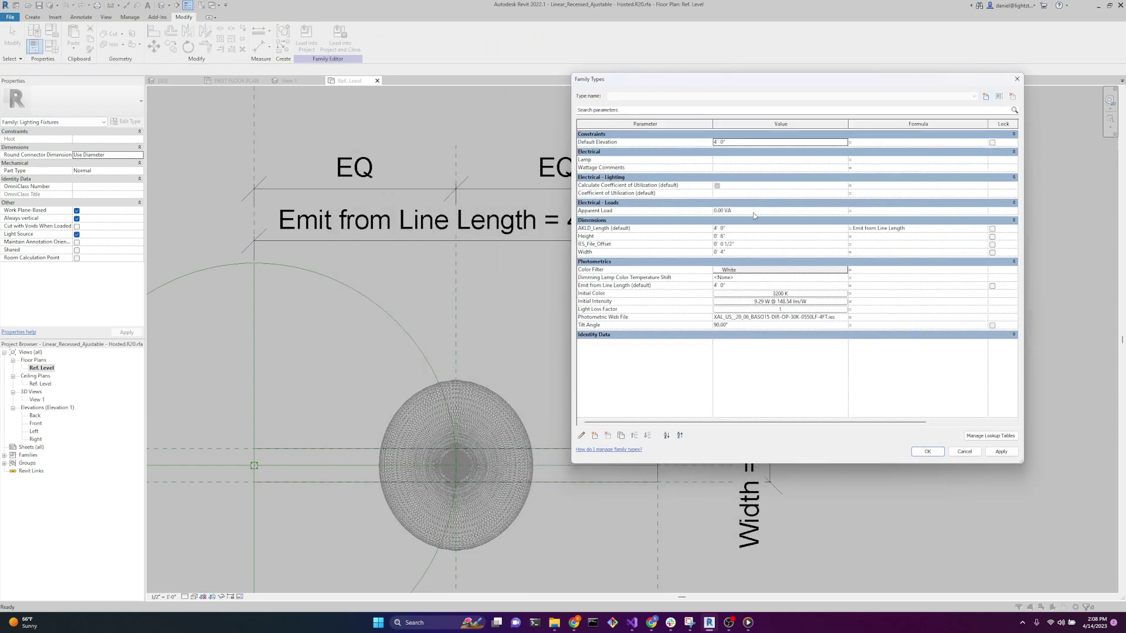
{"action": "left_click", "coordinate": [749, 286]}
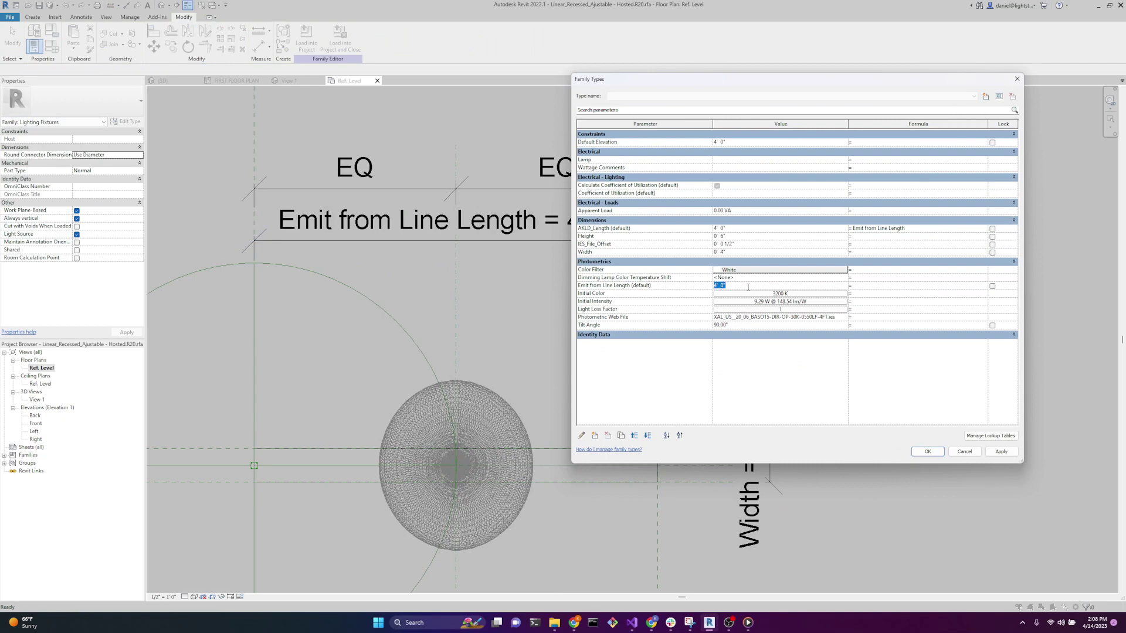
{"action": "type", "text": "7"}
{"action": "left_click", "coordinate": [933, 453]}
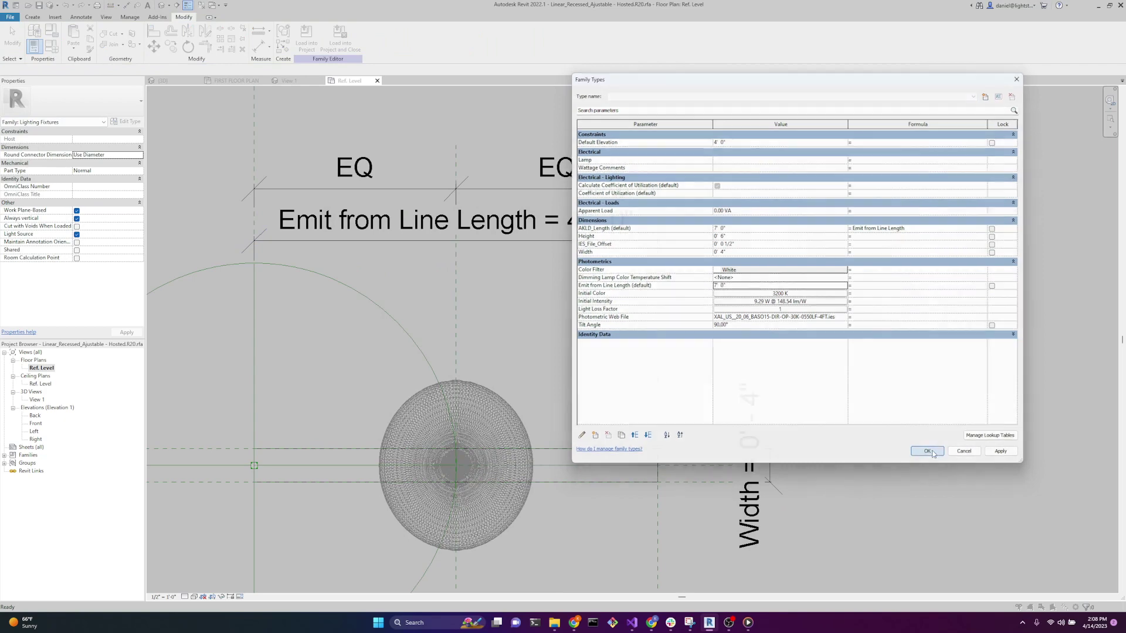
{"action": "scroll", "coordinate": [557, 330], "scroll_direction": "down", "scroll_amount": 1}
{"action": "scroll", "coordinate": [624, 334], "scroll_direction": "up", "scroll_amount": 1}
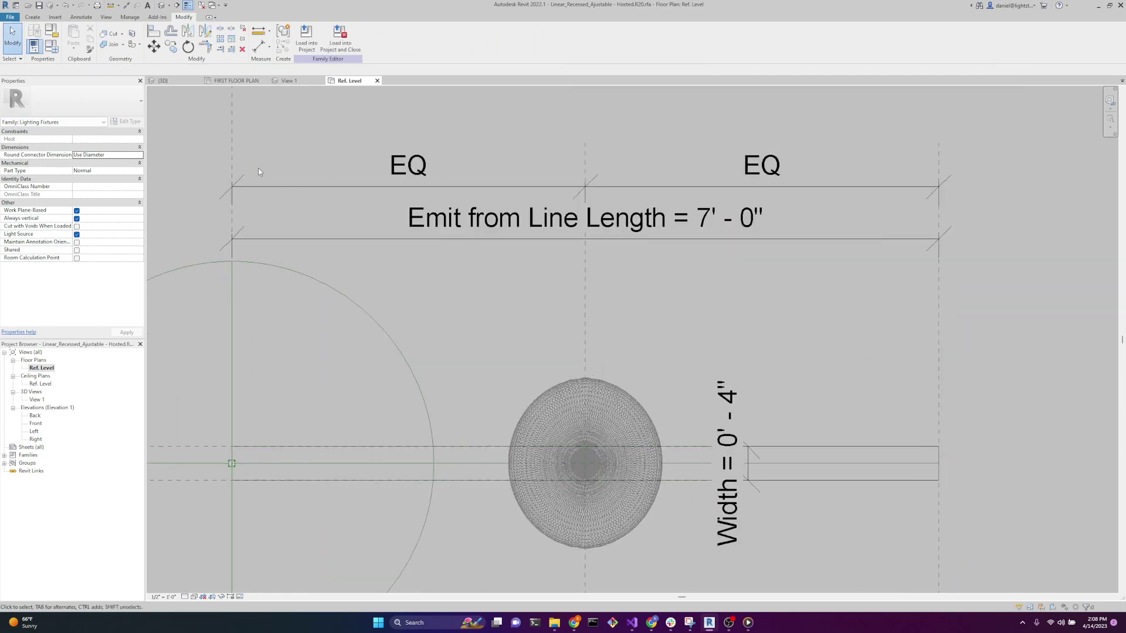
{"action": "left_click", "coordinate": [65, 4]}
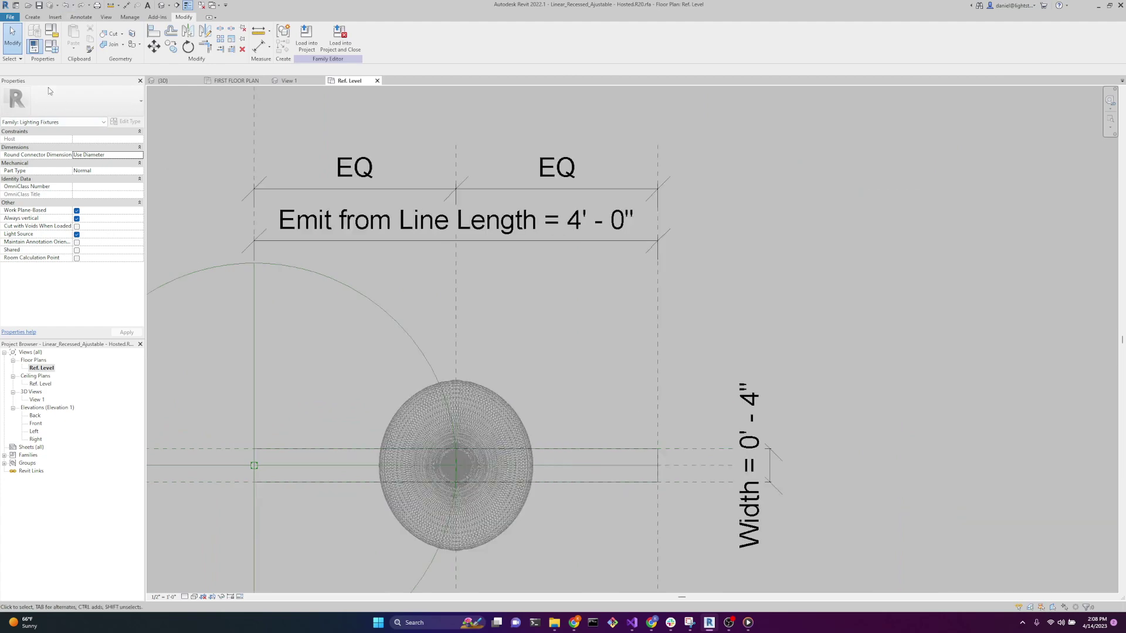
Examine the AKLD_Length shared parameter's properties and its formula link to Emit from Line Length in the family types.
{"action": "left_click", "coordinate": [51, 47]}
{"action": "left_click_drag", "start_coordinate": [842, 77], "coordinate": [804, 121]}
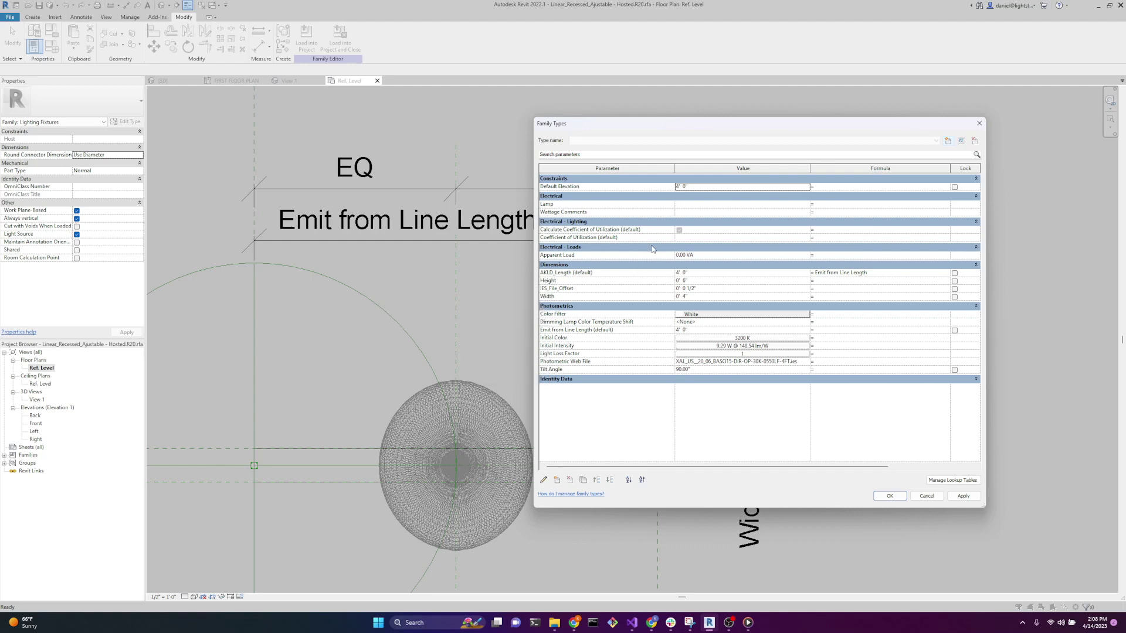
{"action": "left_click_drag", "start_coordinate": [740, 123], "coordinate": [747, 72]}
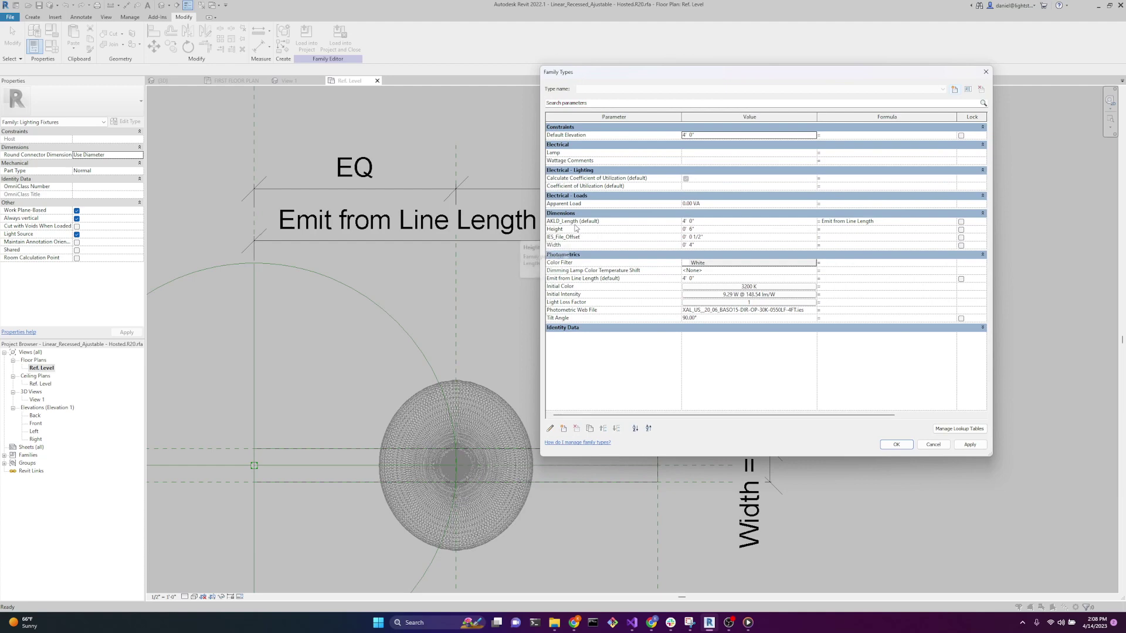
{"action": "left_click", "coordinate": [612, 223]}
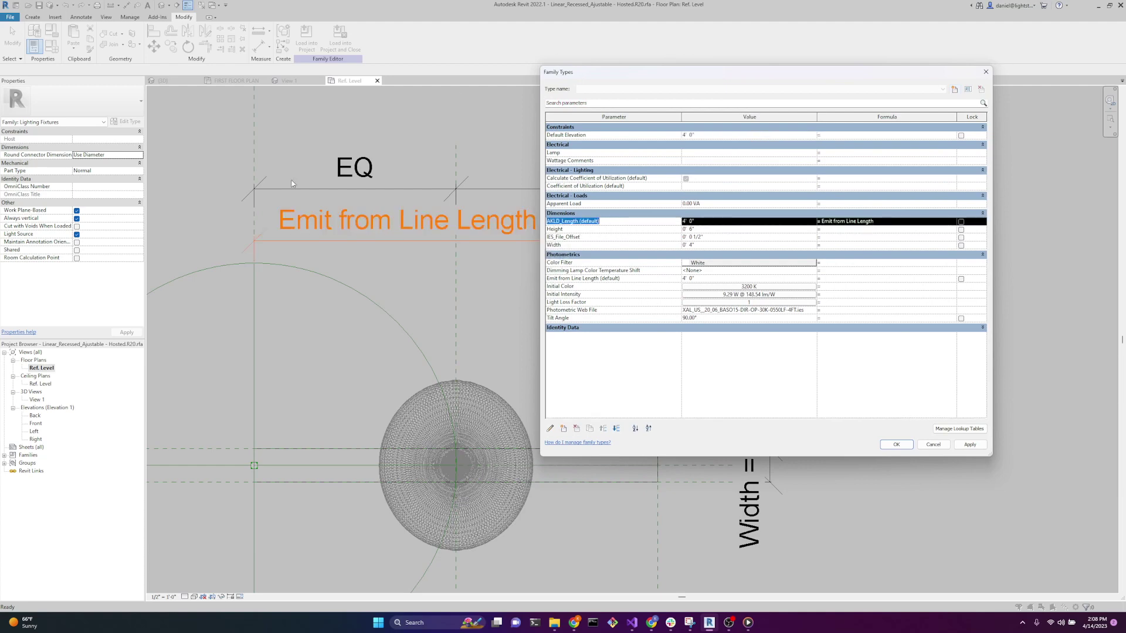
{"action": "left_click", "coordinate": [551, 429]}
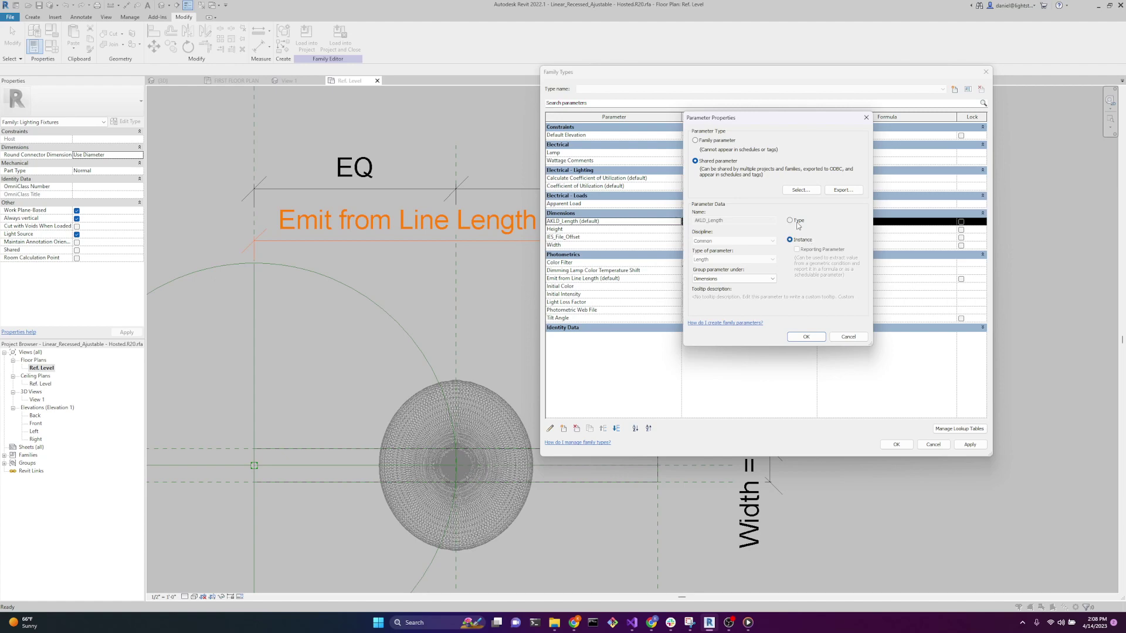
{"action": "left_click", "coordinate": [806, 336]}
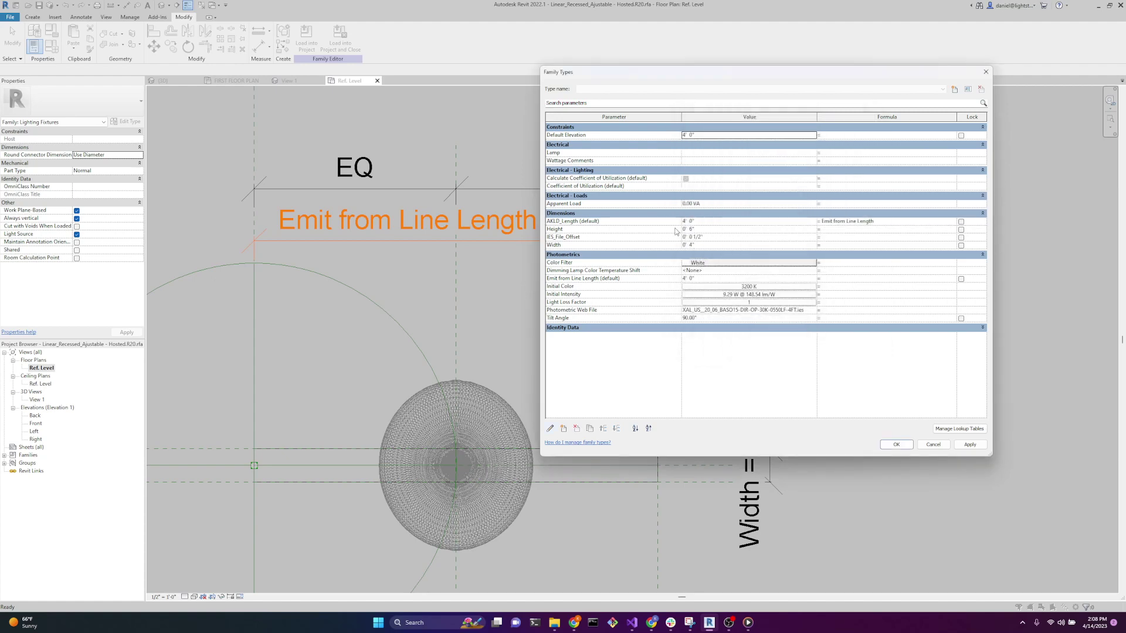
{"action": "left_click", "coordinate": [631, 279]}
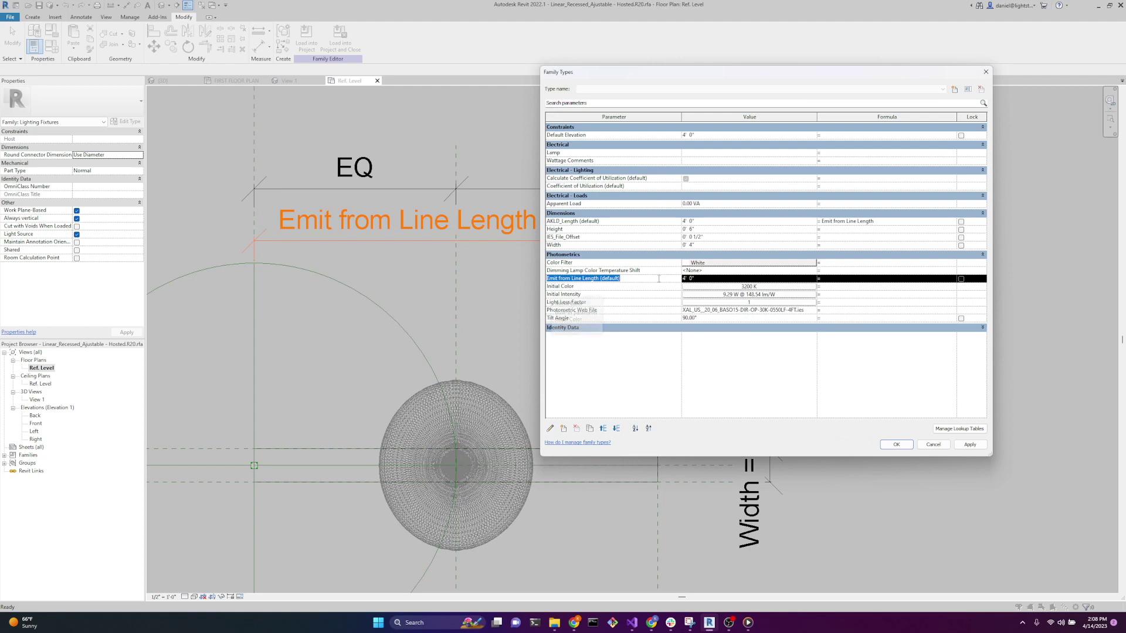
{"action": "left_click", "coordinate": [656, 221]}
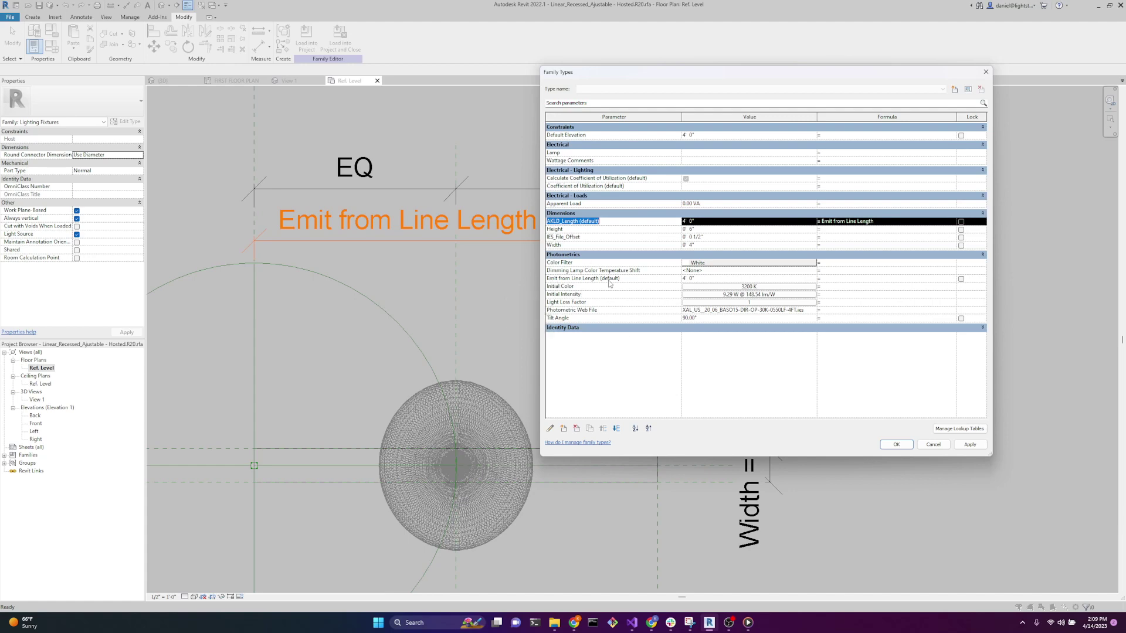
{"action": "left_click", "coordinate": [901, 446]}
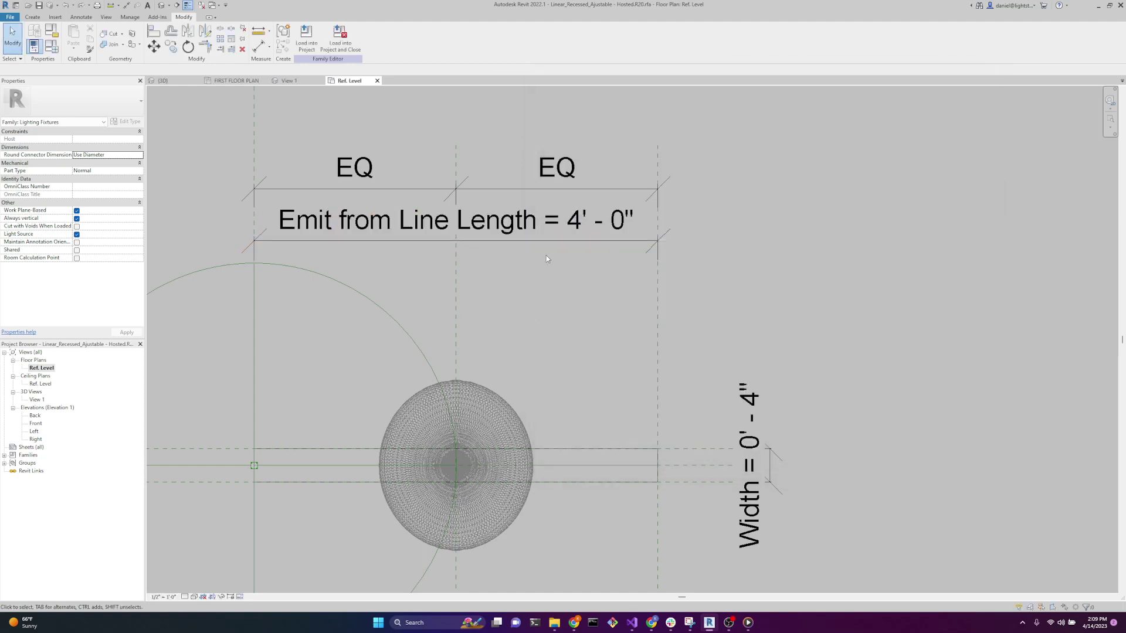
Close the adjustable fixture family without saving its changes.
{"action": "left_click", "coordinate": [378, 81]}
{"action": "left_click", "coordinate": [321, 80]}
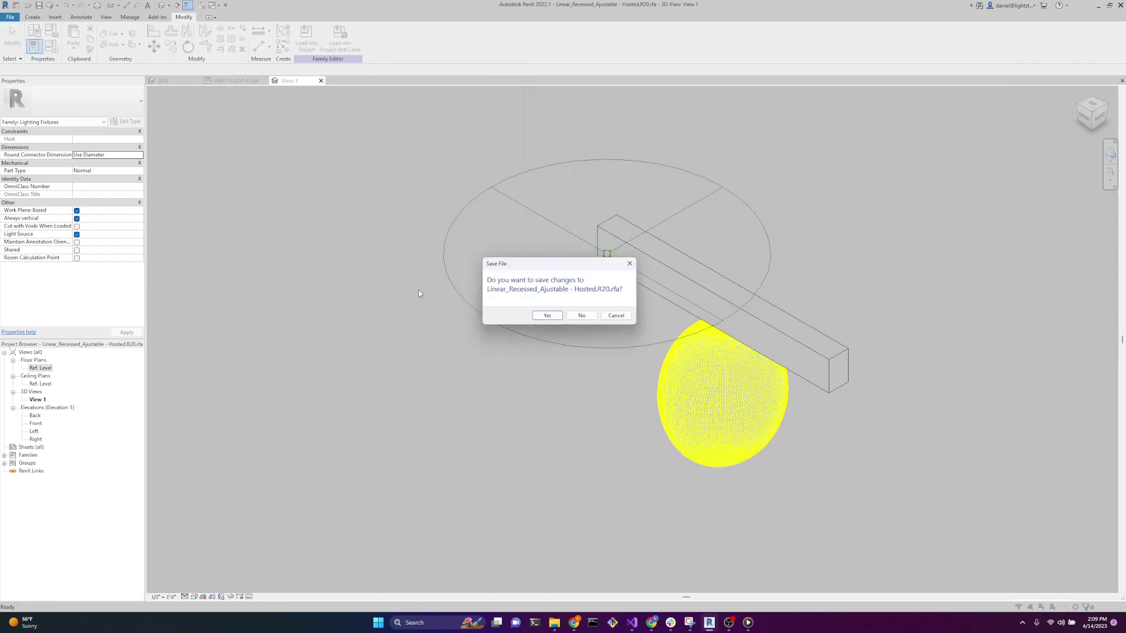
{"action": "left_click", "coordinate": [585, 311]}
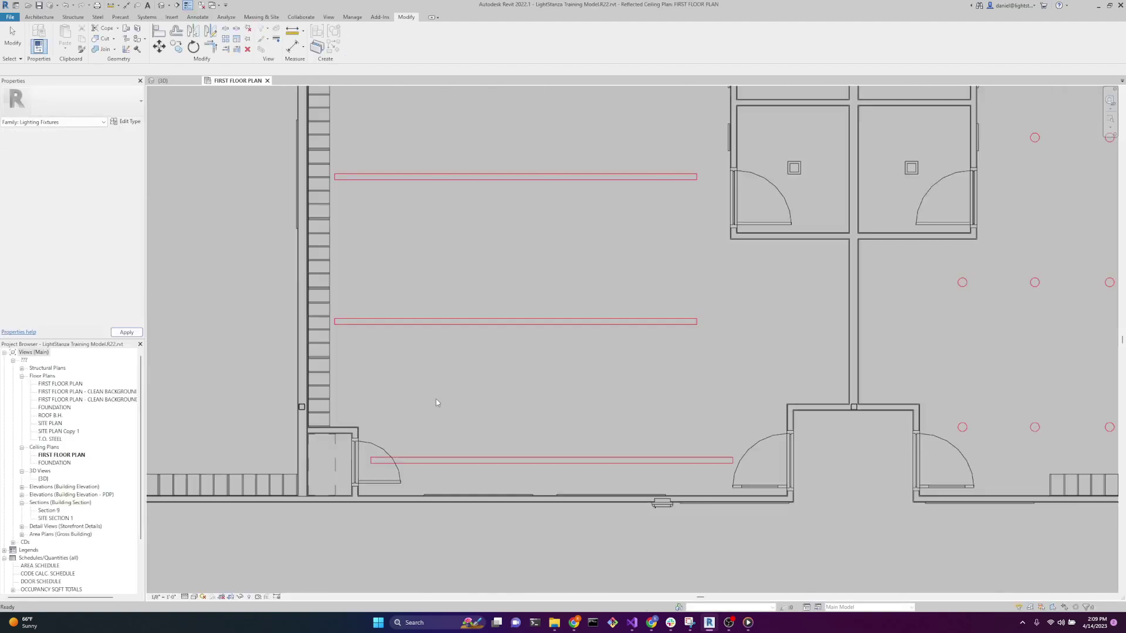
Set Emit from Line Length to 15' for the adjustable linear fixture near the doors in the first floor ceiling plan.
{"action": "left_click", "coordinate": [492, 460]}
{"action": "scroll", "coordinate": [71, 246], "scroll_direction": "down", "scroll_amount": 3}
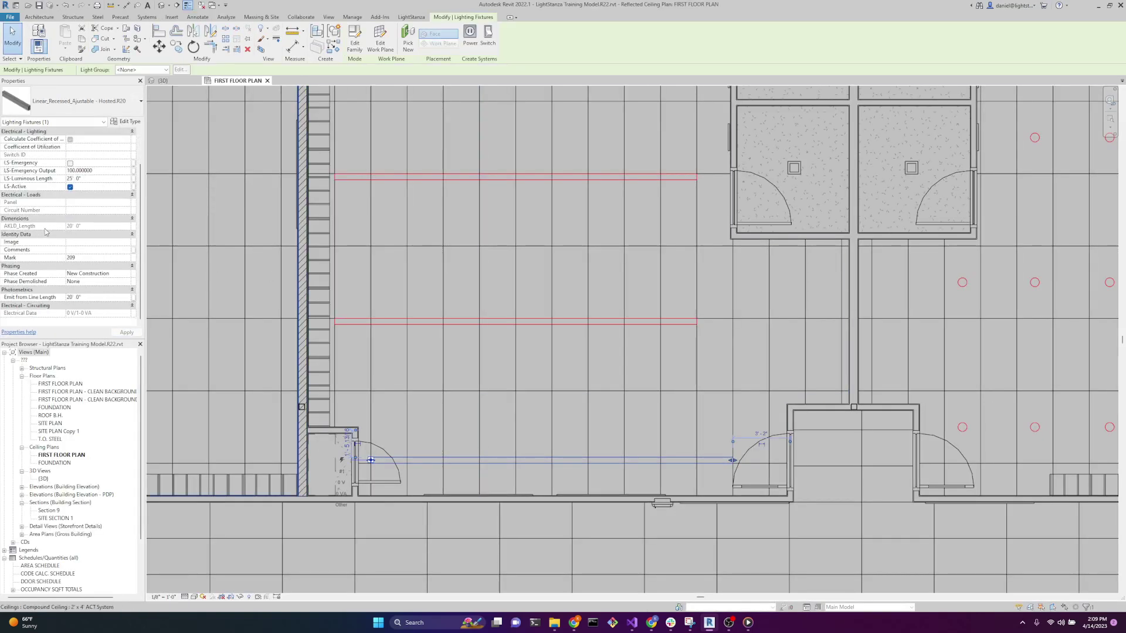
{"action": "left_click", "coordinate": [101, 298]}
{"action": "type", "text": "15"}
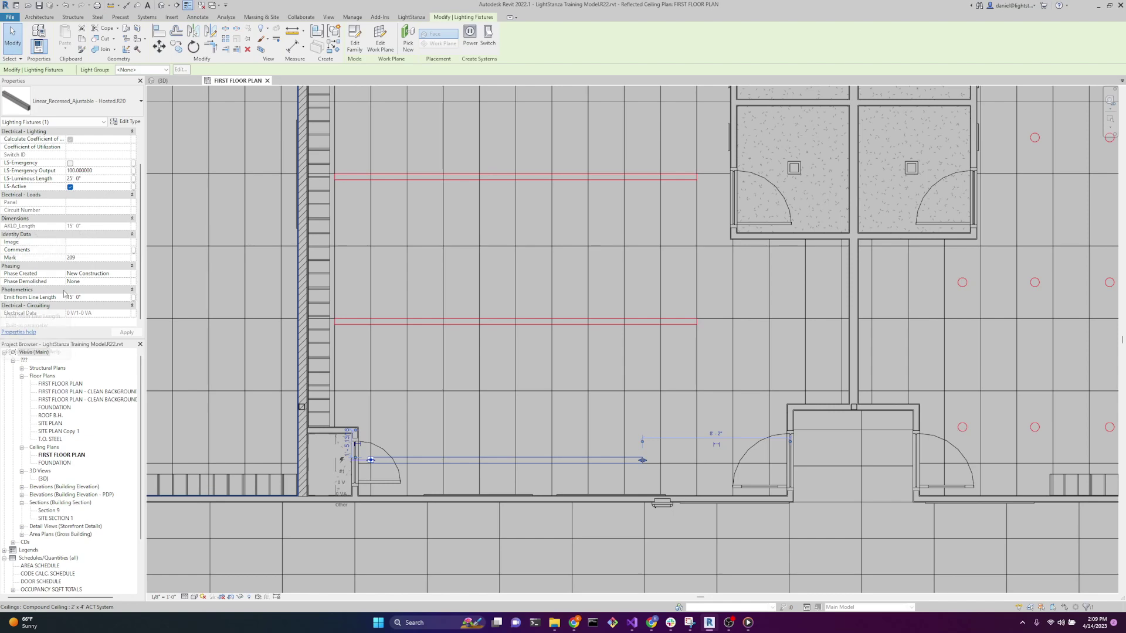
{"action": "left_click", "coordinate": [101, 227]}
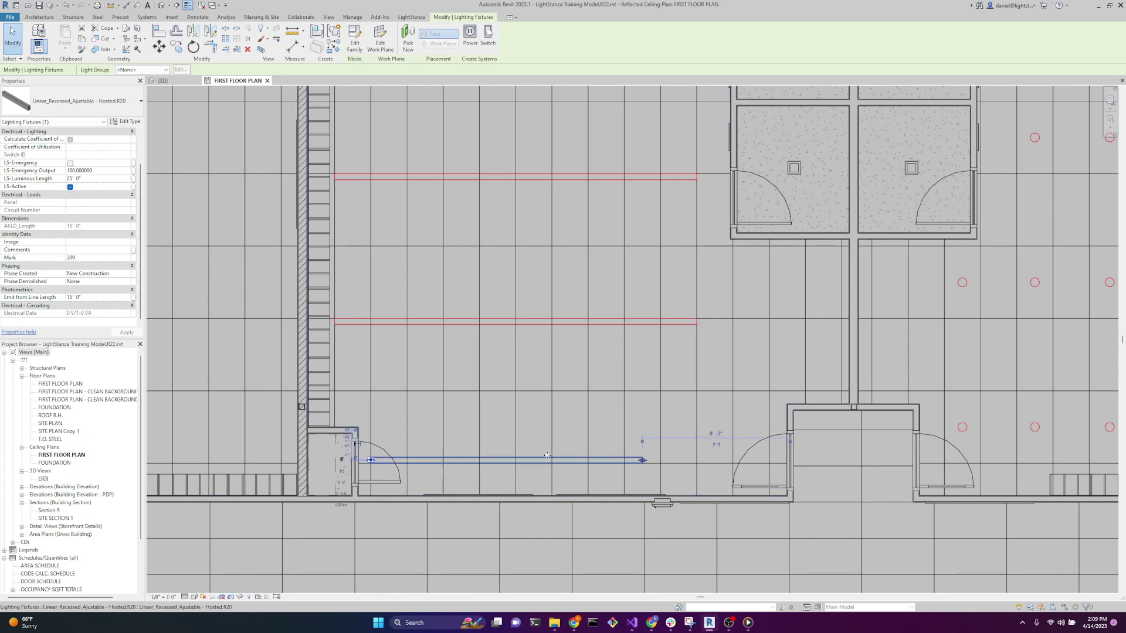
Stretch the adjustable linear fixture near the doors to 18' by moving its free end to line up with the fixture above.
{"action": "scroll", "coordinate": [658, 475], "scroll_direction": "up", "scroll_amount": 2}
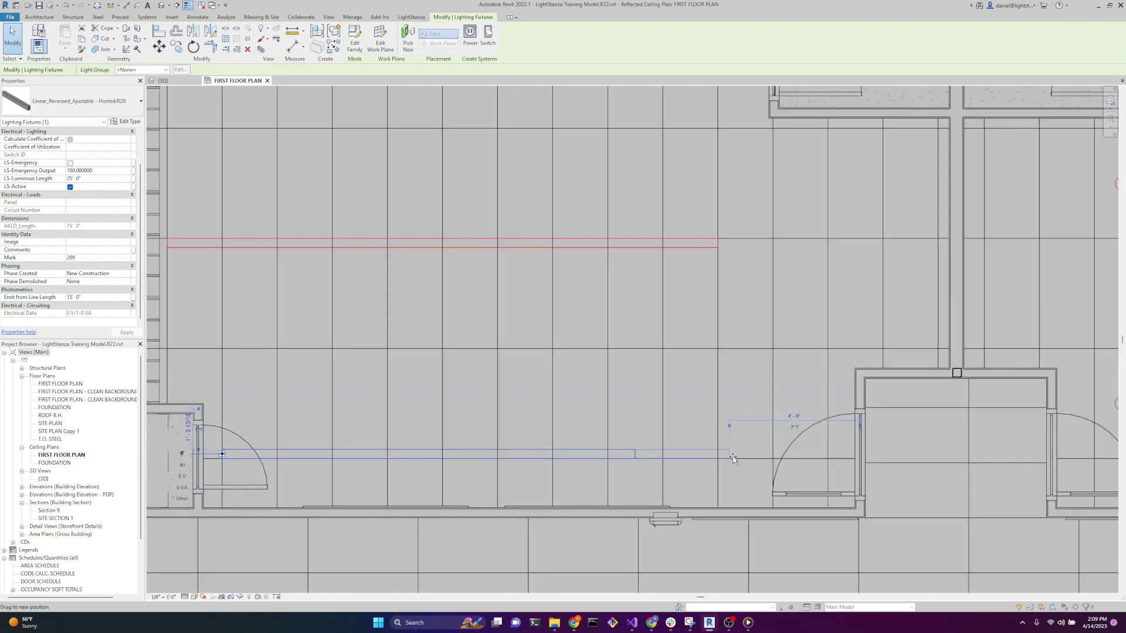
{"action": "left_click_drag", "start_coordinate": [635, 455], "coordinate": [718, 455]}
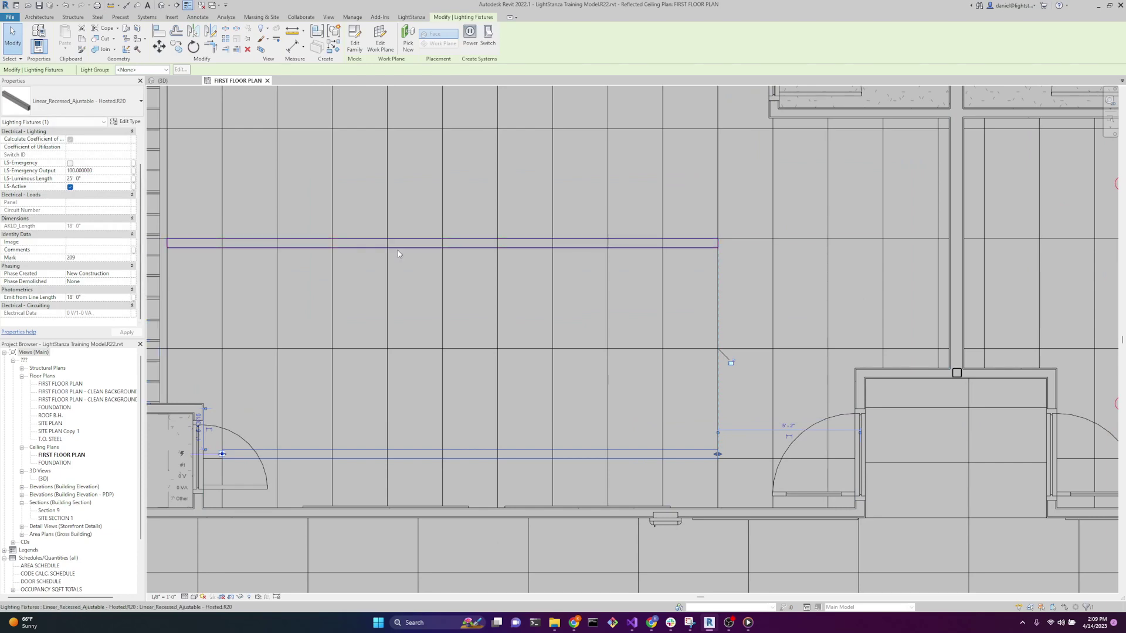
{"action": "scroll", "coordinate": [434, 250], "scroll_direction": "down", "scroll_amount": 4}
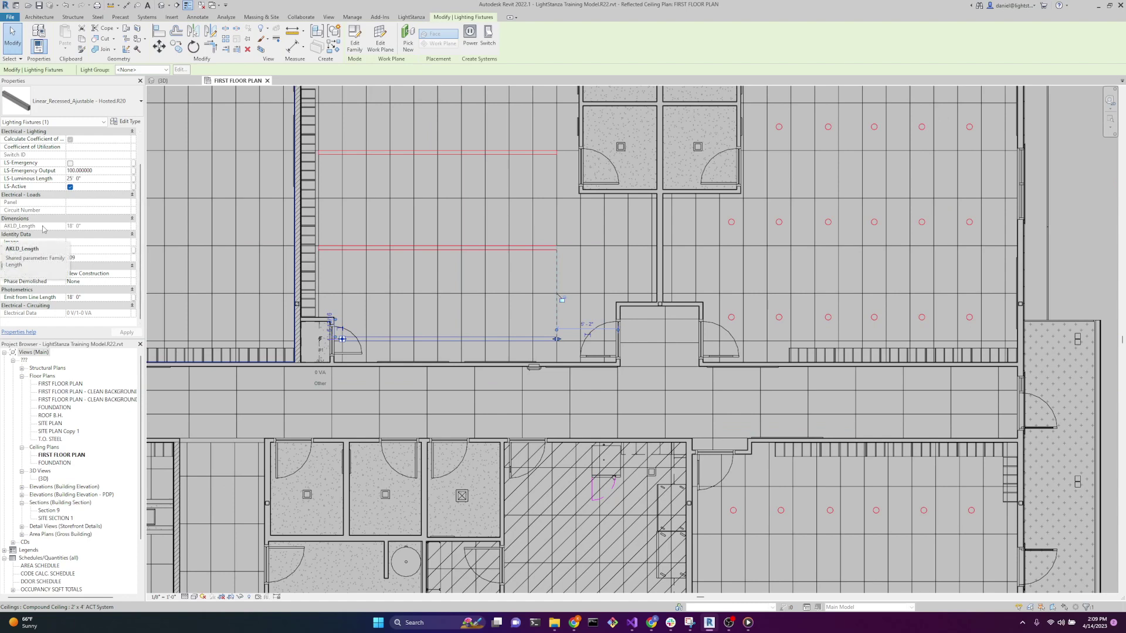
{"action": "scroll", "coordinate": [516, 263], "scroll_direction": "down", "scroll_amount": 4}
{"action": "scroll", "coordinate": [531, 274], "scroll_direction": "up", "scroll_amount": 4}
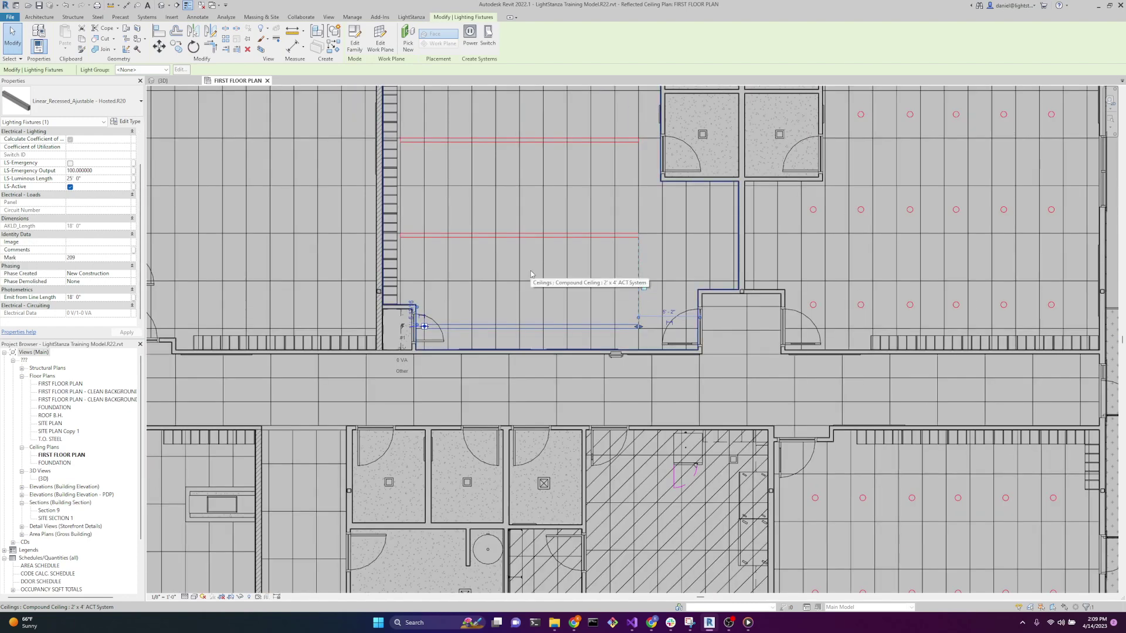
{"action": "scroll", "coordinate": [603, 261], "scroll_direction": "down", "scroll_amount": 4}
{"action": "scroll", "coordinate": [550, 267], "scroll_direction": "up", "scroll_amount": 4}
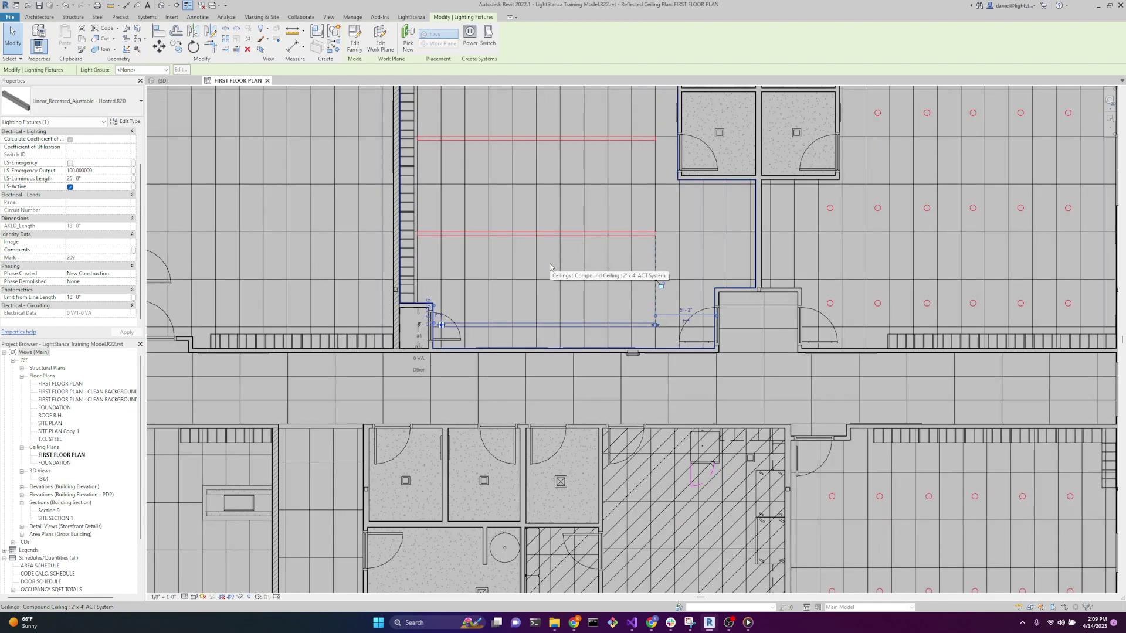
Check AKLD_Length in the type properties of a fixed linear recessed fixture in the room across the corridor, and close them unchanged.
{"action": "scroll", "coordinate": [550, 267], "scroll_direction": "down", "scroll_amount": 4}
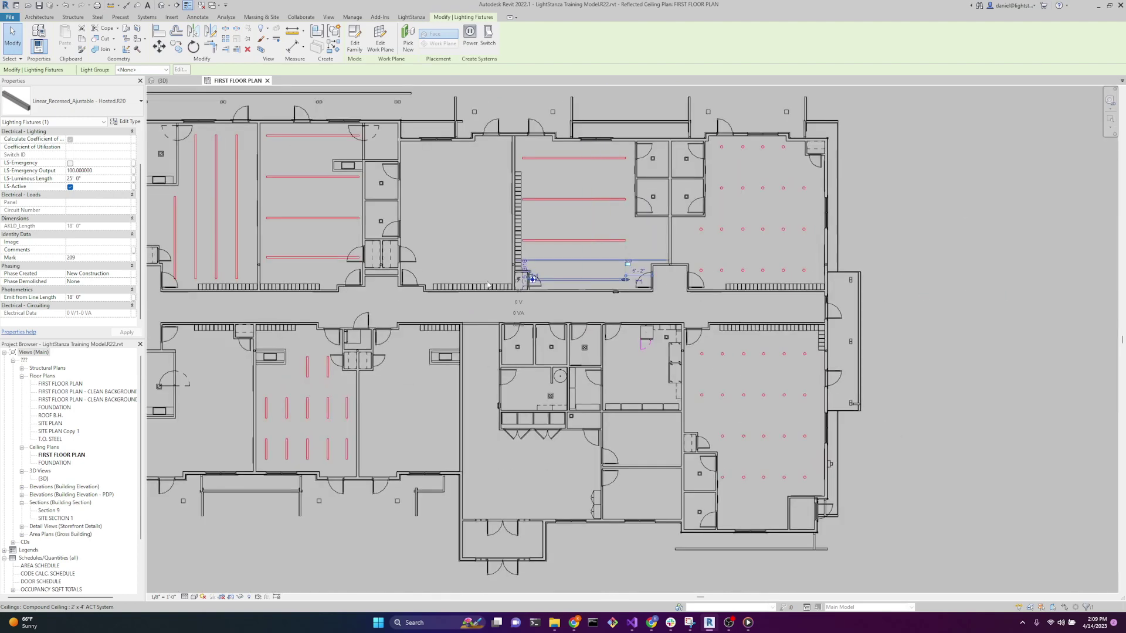
{"action": "scroll", "coordinate": [618, 366], "scroll_direction": "up", "scroll_amount": 3}
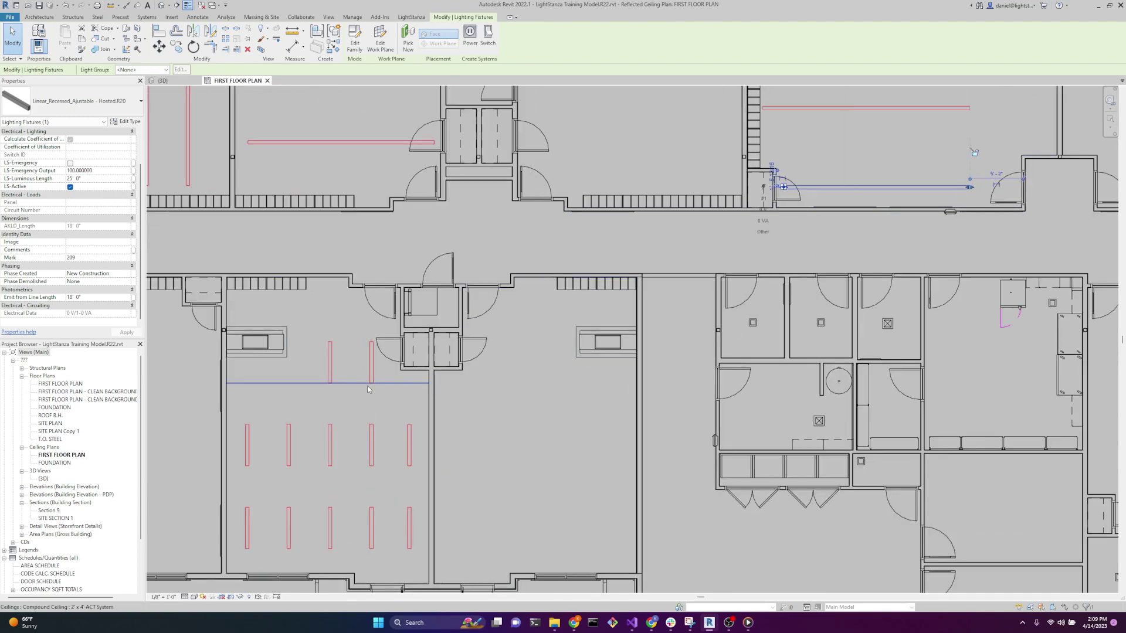
{"action": "scroll", "coordinate": [386, 330], "scroll_direction": "up", "scroll_amount": 3}
{"action": "left_click", "coordinate": [384, 330]}
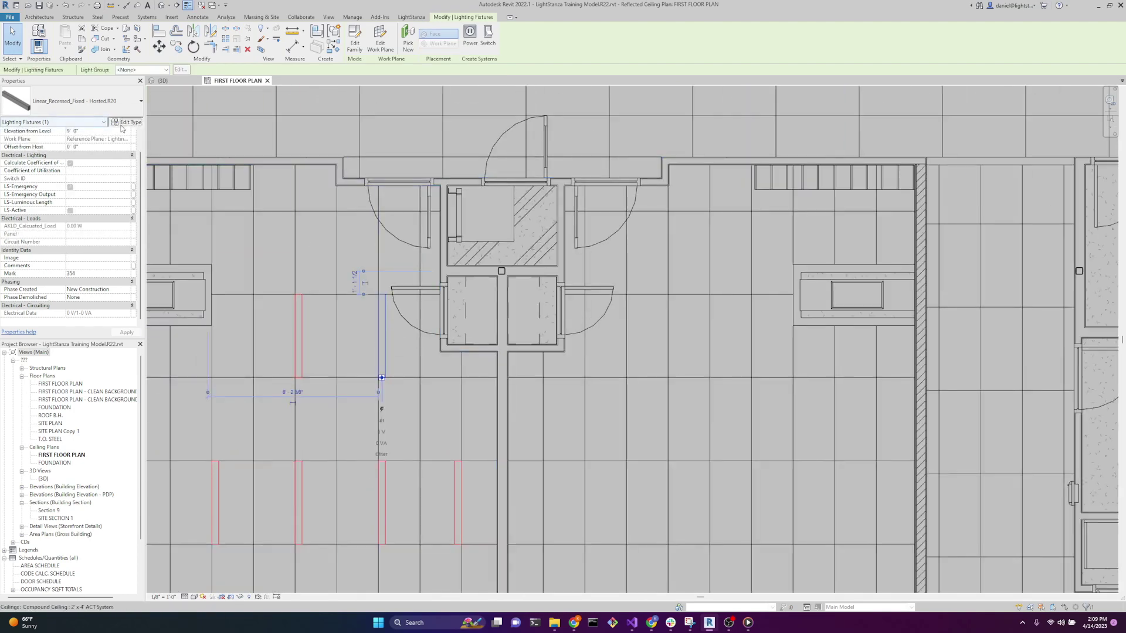
{"action": "left_click", "coordinate": [125, 121]}
{"action": "left_click", "coordinate": [529, 303]}
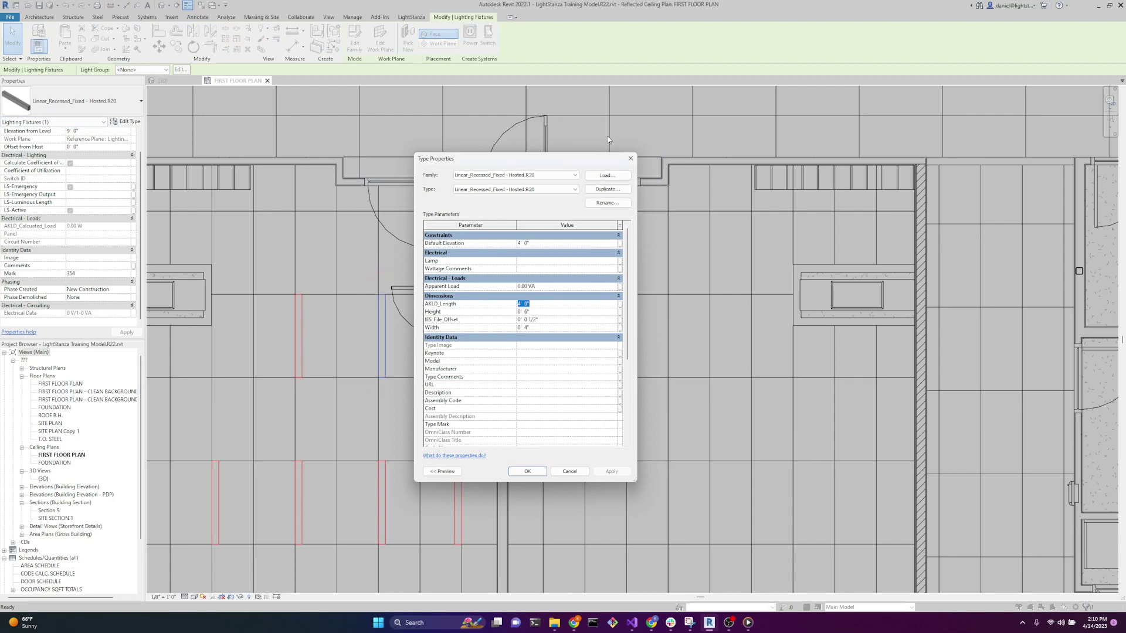
{"action": "left_click", "coordinate": [630, 158]}
Select the adjustable linear fixture near the doors and examine its Emit from Line Length instance parameter.
{"action": "scroll", "coordinate": [386, 359], "scroll_direction": "down", "scroll_amount": 3}
{"action": "middle_click_drag", "start_coordinate": [692, 235], "coordinate": [438, 414]}
{"action": "scroll", "coordinate": [635, 284], "scroll_direction": "up", "scroll_amount": 3}
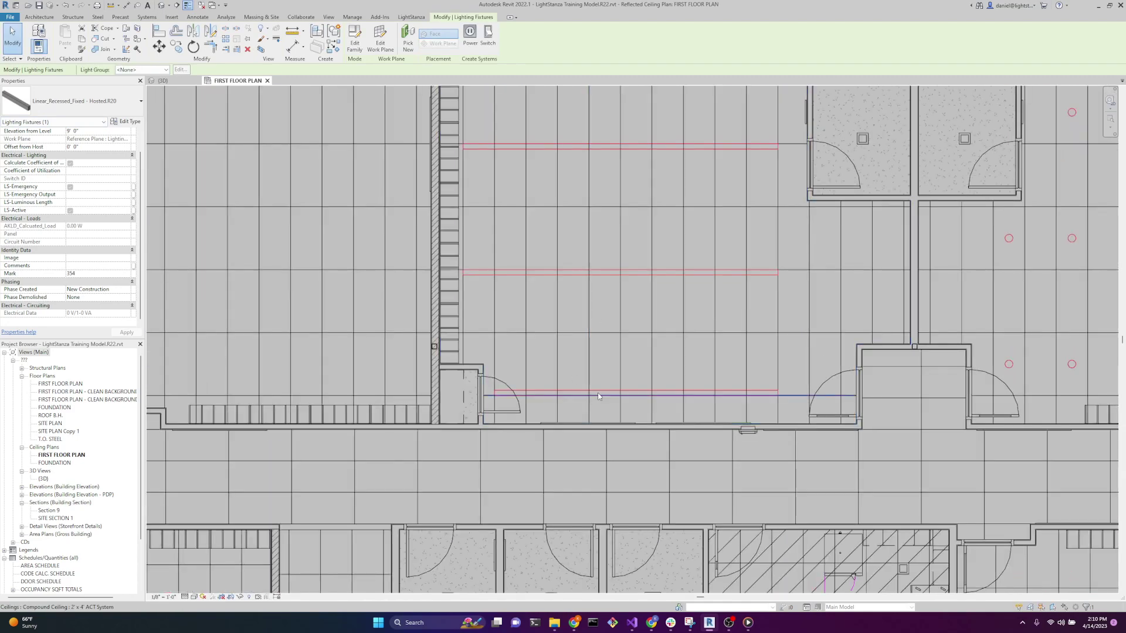
{"action": "left_click", "coordinate": [604, 393]}
{"action": "scroll", "coordinate": [69, 249], "scroll_direction": "down", "scroll_amount": 2}
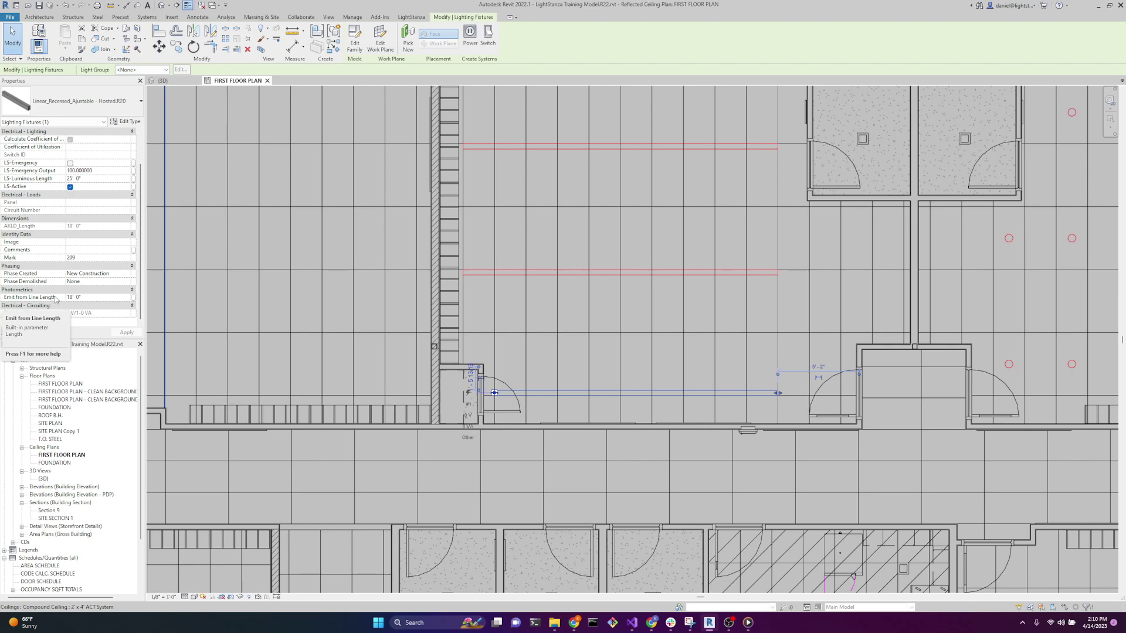
Shorten the adjustable linear fixture near the doors to 12' by moving its free end to a ceiling grid line, and deselect it.
{"action": "scroll", "coordinate": [710, 372], "scroll_direction": "down", "scroll_amount": 1}
{"action": "scroll", "coordinate": [709, 372], "scroll_direction": "up", "scroll_amount": 1}
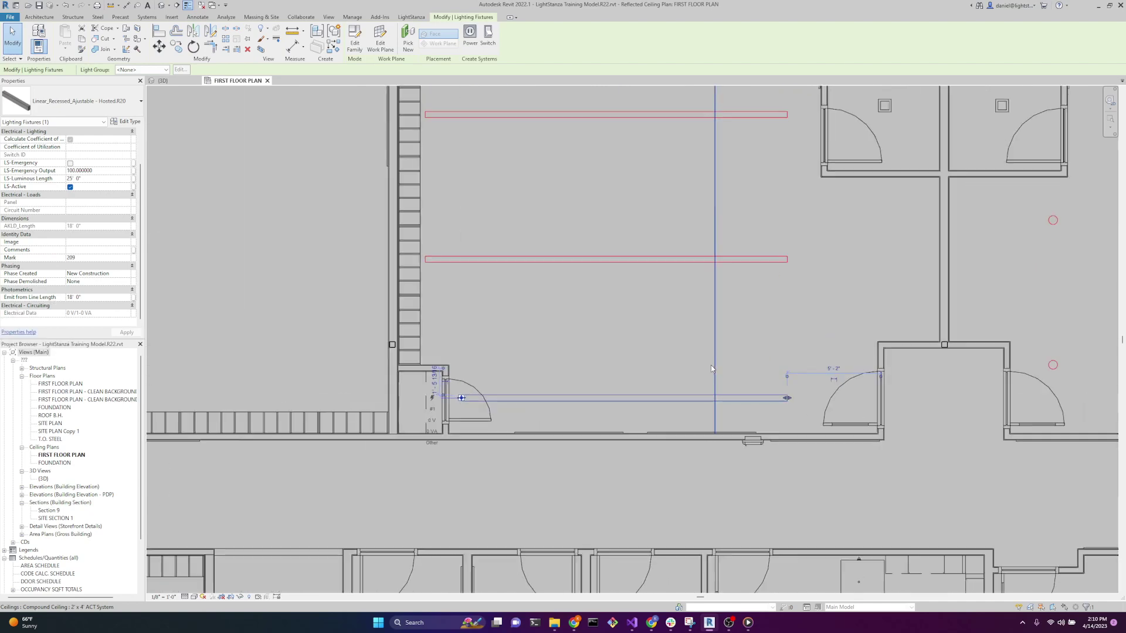
{"action": "scroll", "coordinate": [625, 388], "scroll_direction": "up", "scroll_amount": 1}
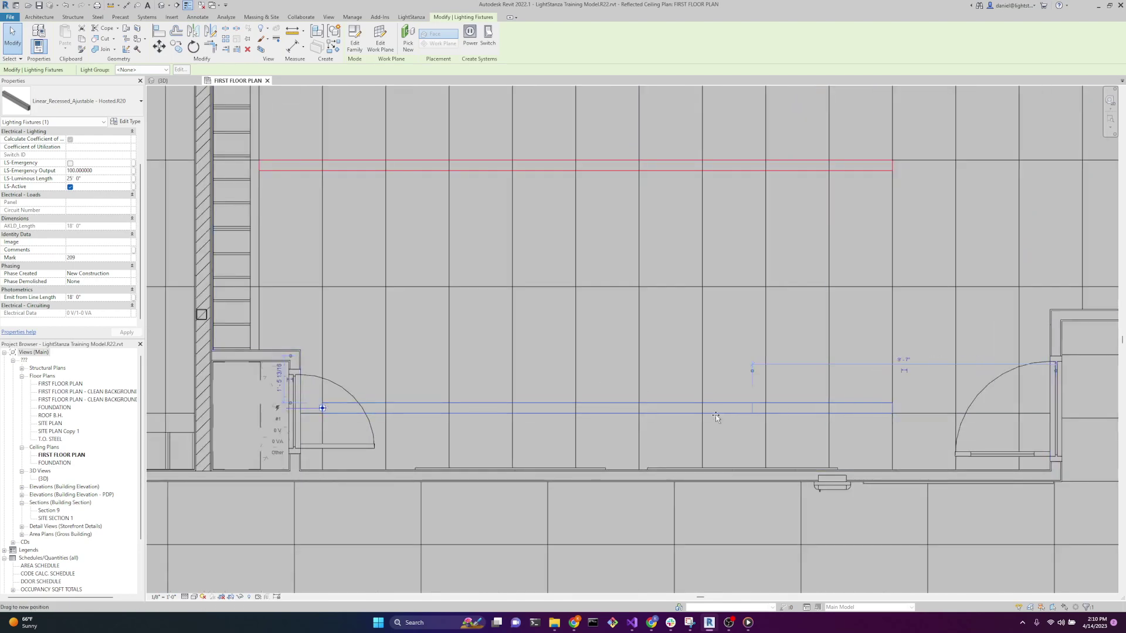
{"action": "left_click_drag", "start_coordinate": [891, 409], "coordinate": [702, 408]}
{"action": "left_click", "coordinate": [651, 350]}
{"action": "scroll", "coordinate": [650, 350], "scroll_direction": "down", "scroll_amount": 5}
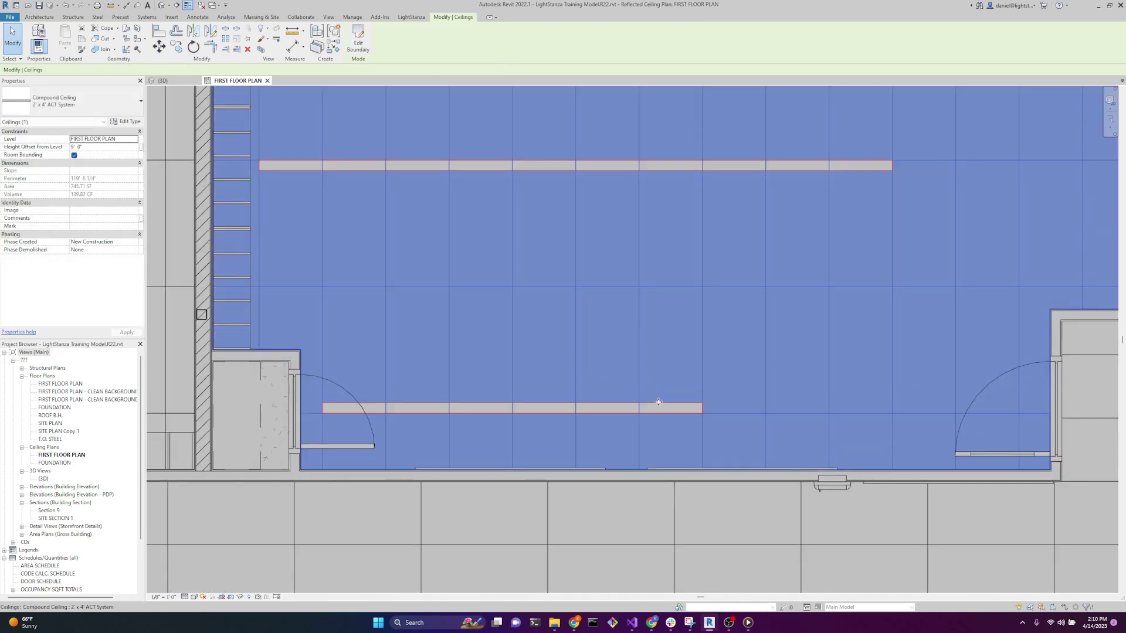
{"action": "key", "text": "Escape"}
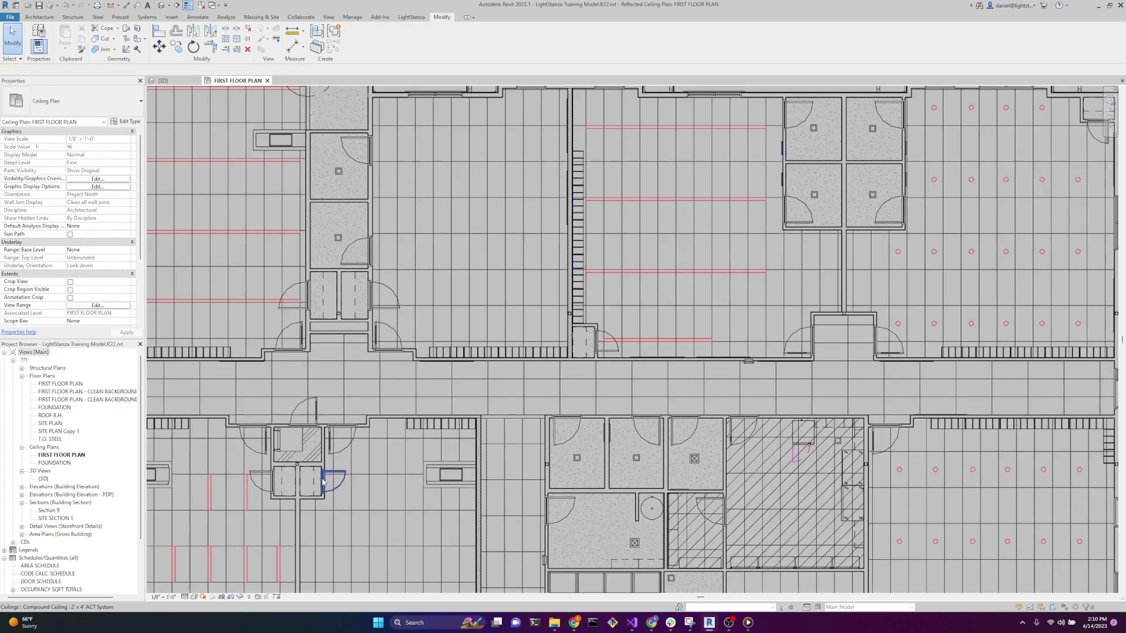
Revisit the fixed fixtures, review the shortened adjustable fixture's AKLD_Length and Emit from Line Length, and clear the selection.
{"action": "scroll", "coordinate": [377, 428], "scroll_direction": "up", "scroll_amount": 5}
{"action": "scroll", "coordinate": [458, 413], "scroll_direction": "down", "scroll_amount": 5}
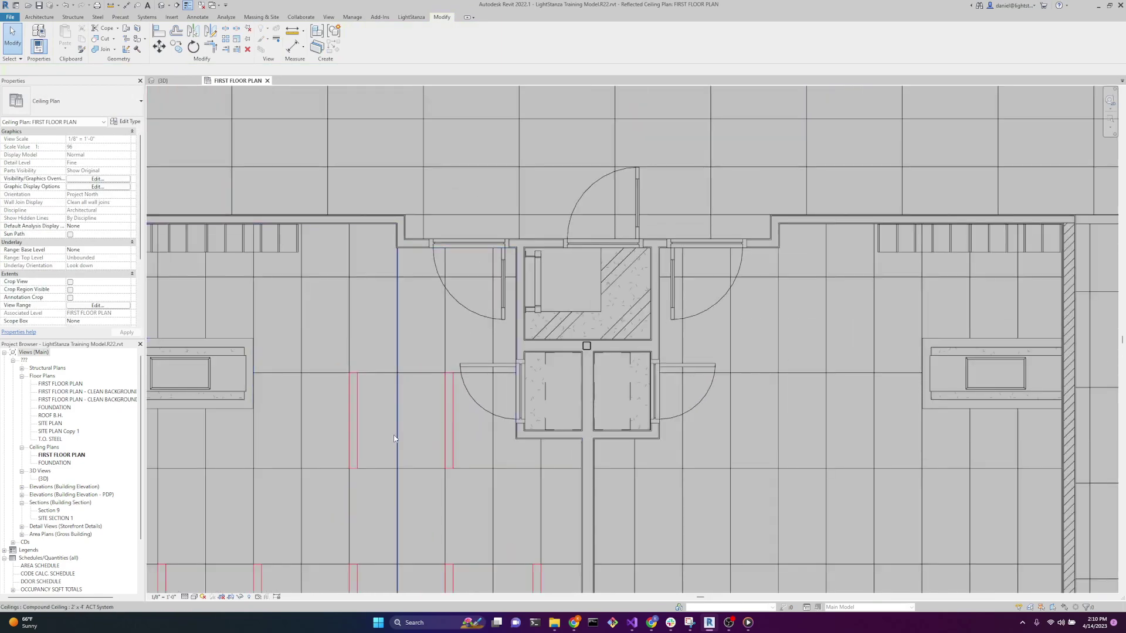
{"action": "scroll", "coordinate": [633, 337], "scroll_direction": "up", "scroll_amount": 6}
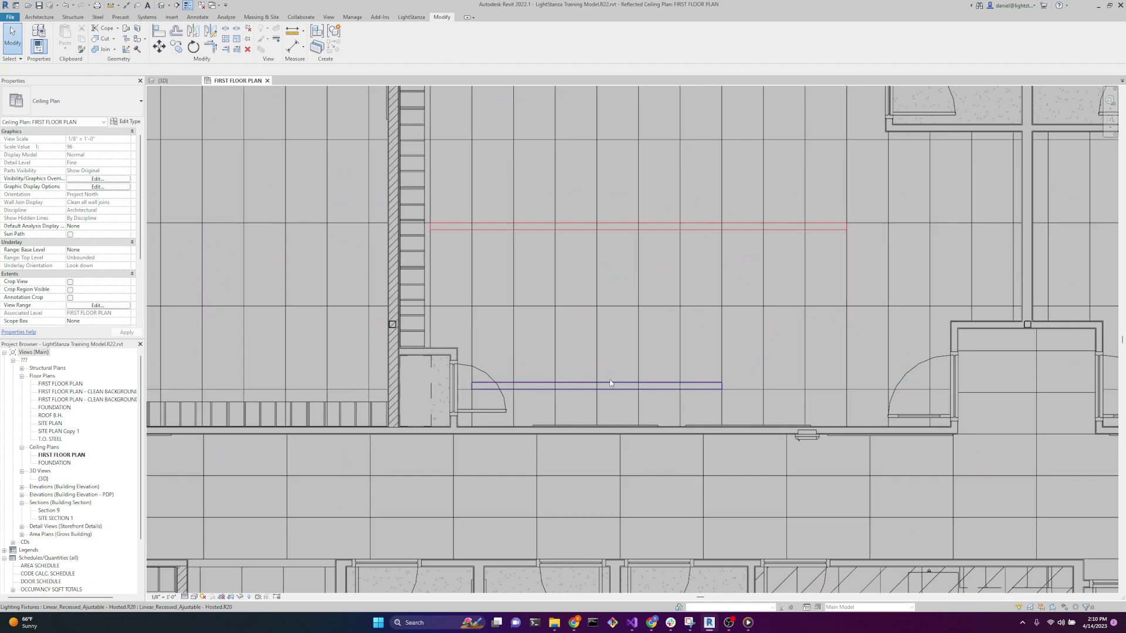
{"action": "left_click", "coordinate": [608, 386]}
{"action": "scroll", "coordinate": [90, 269], "scroll_direction": "down", "scroll_amount": 2}
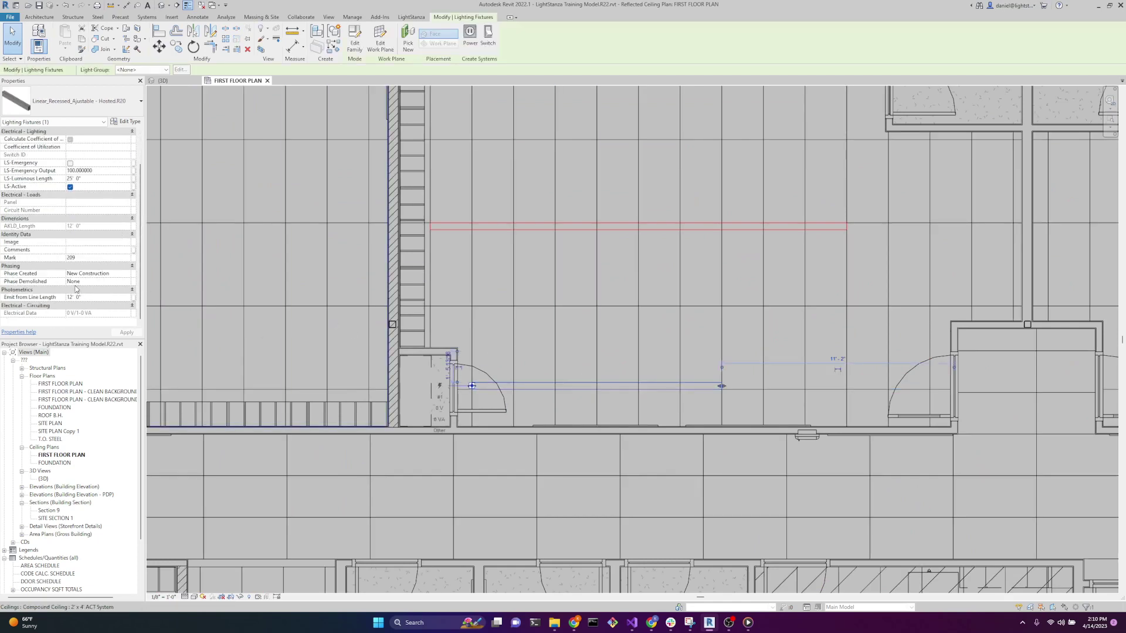
{"action": "left_click", "coordinate": [86, 297]}
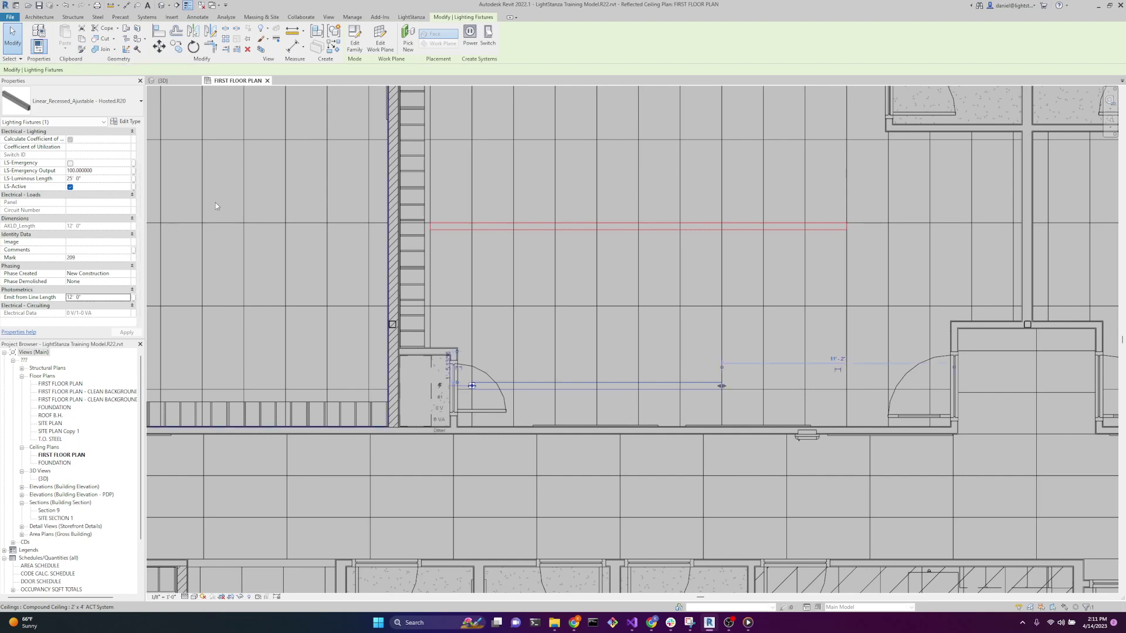
{"action": "scroll", "coordinate": [266, 329], "scroll_direction": "down", "scroll_amount": 2}
{"action": "left_click", "coordinate": [460, 302]}
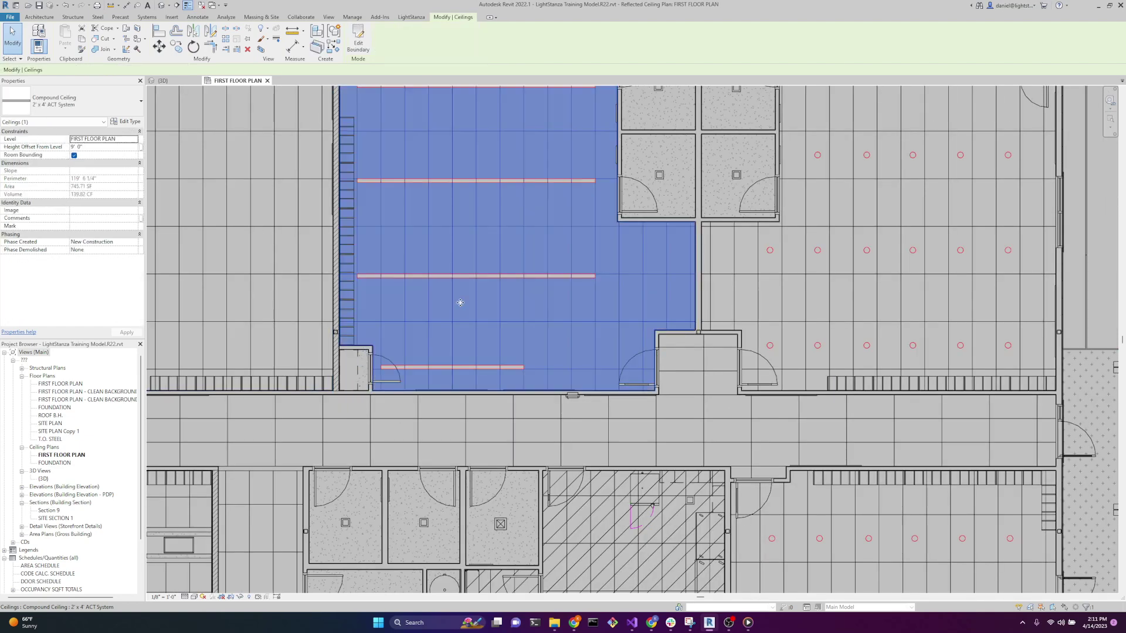
{"action": "key", "text": "Escape"}
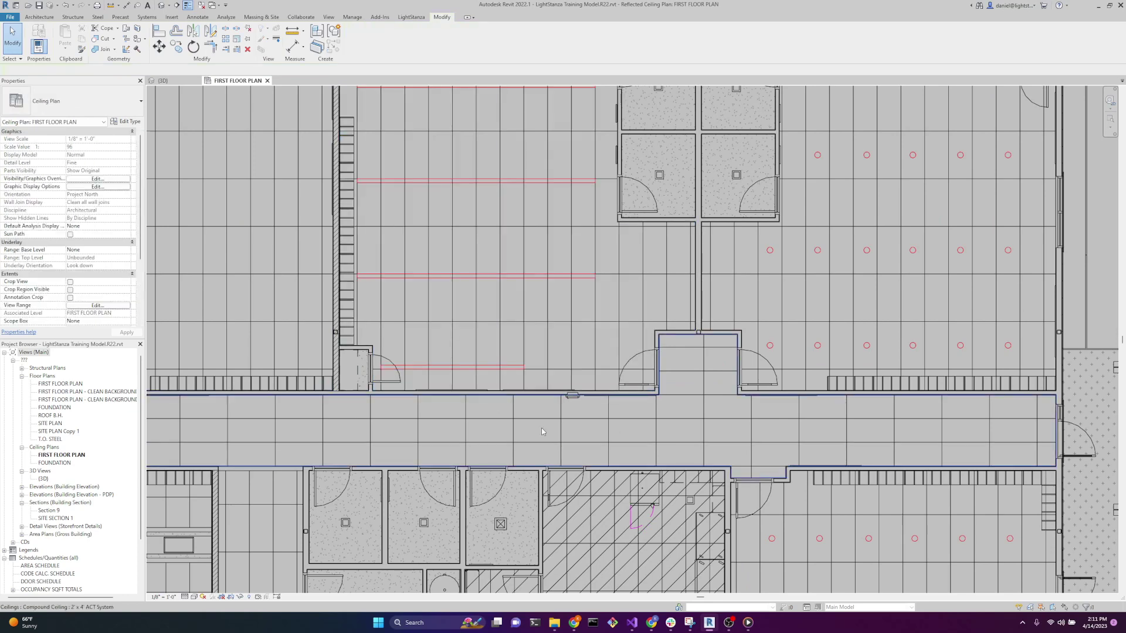